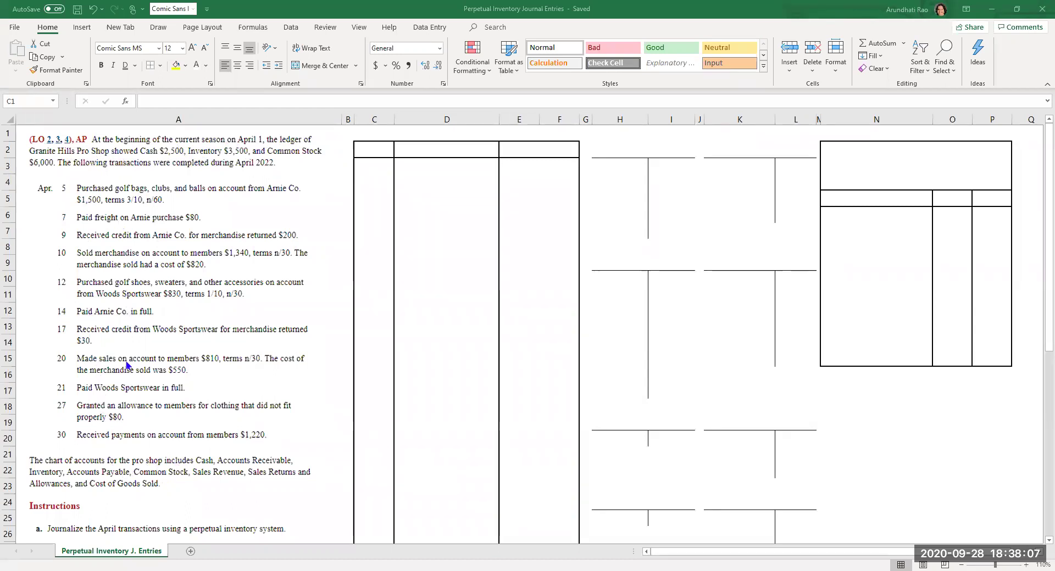
Reveal the hidden journal headers Date, Account Name, Debit and Credit in C2:F2 by applying the black font colour
scroll(135, 437, down, 2)
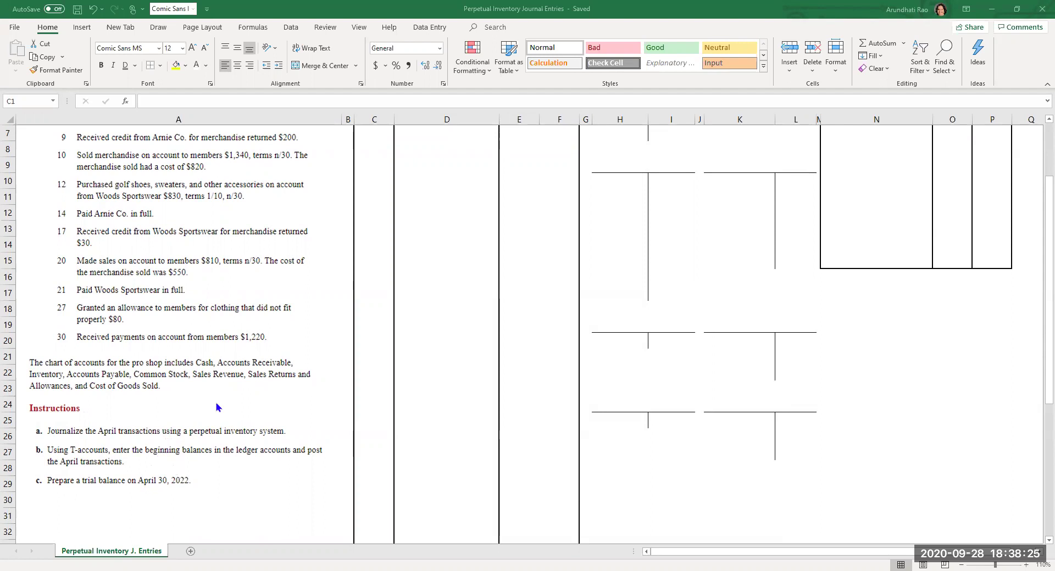
scroll(220, 408, up, 2)
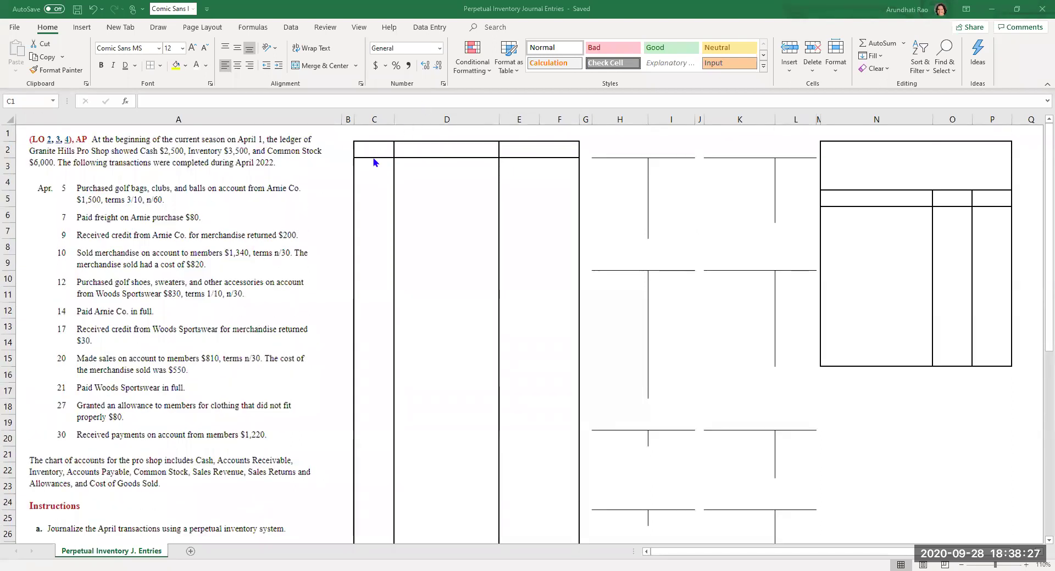
drag(375, 149, 547, 150)
key(ctrl+b)
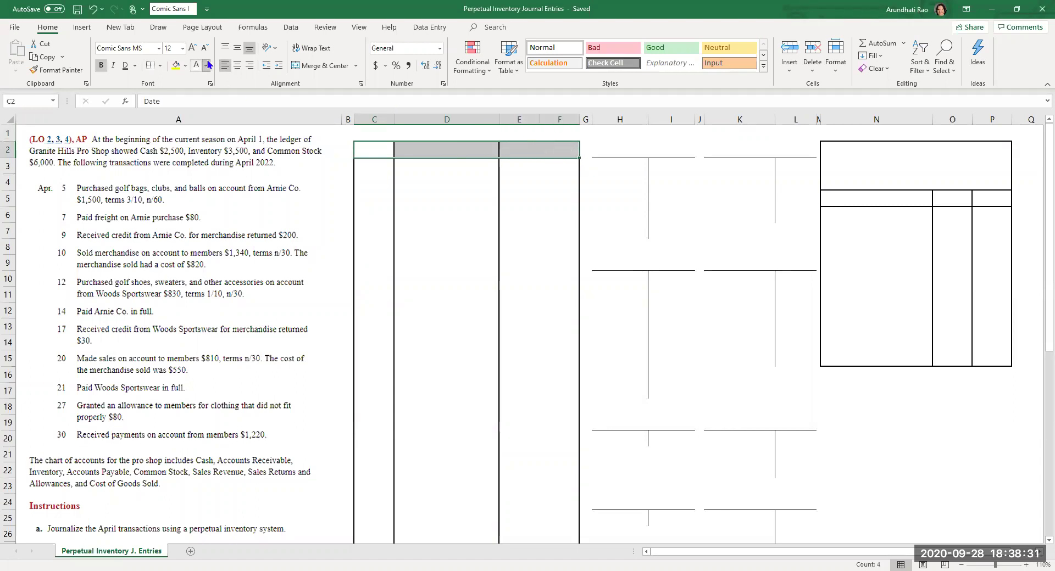
click(371, 147)
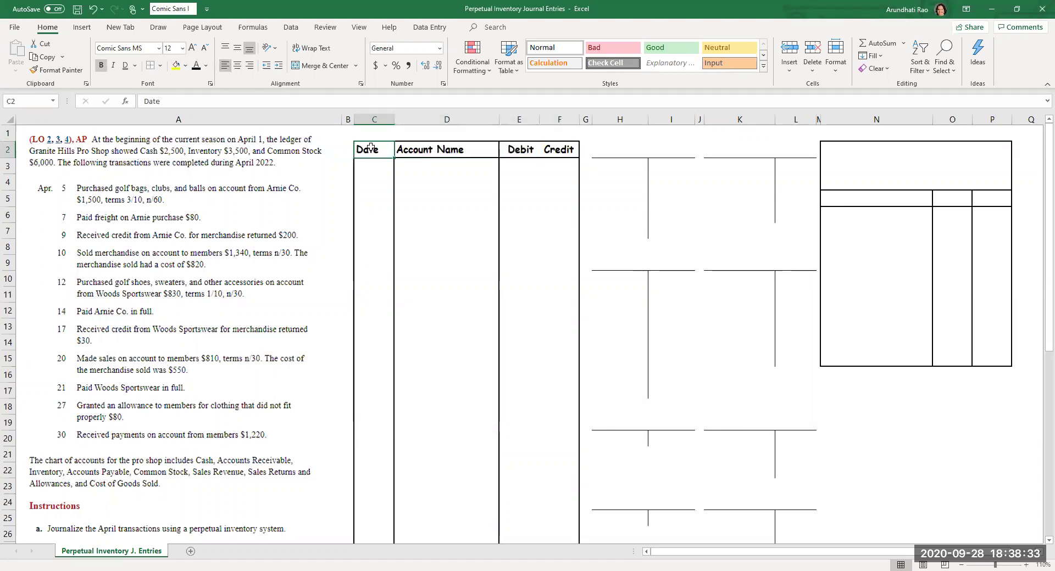
click(419, 149)
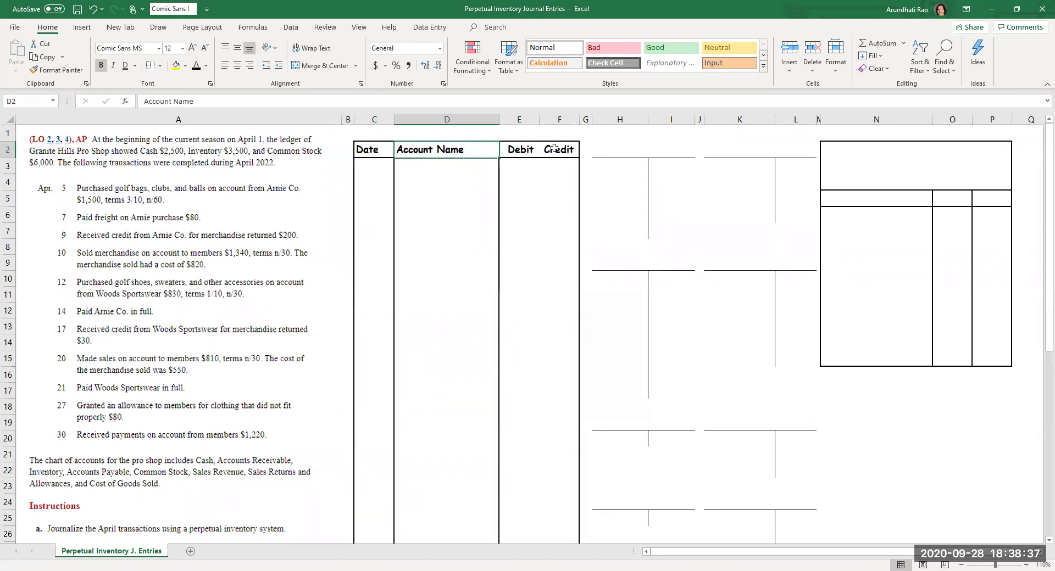
Reveal the hidden T-account titles Cash, Accounts Receivable, Inventory and Accounts Payable in rows 2 and 9 with the black font colour
drag(644, 155, 792, 150)
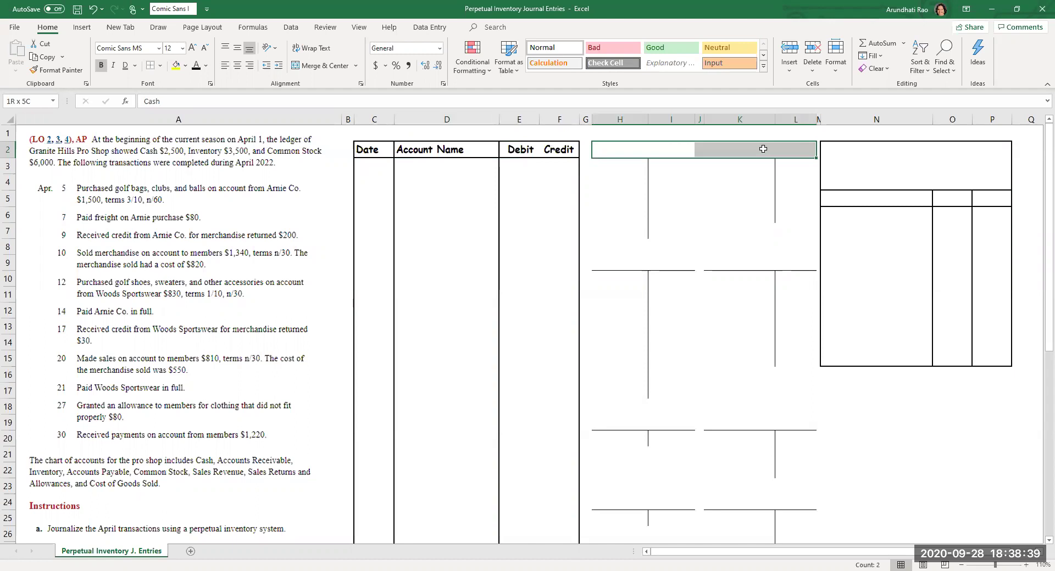
click(197, 65)
drag(661, 265, 791, 264)
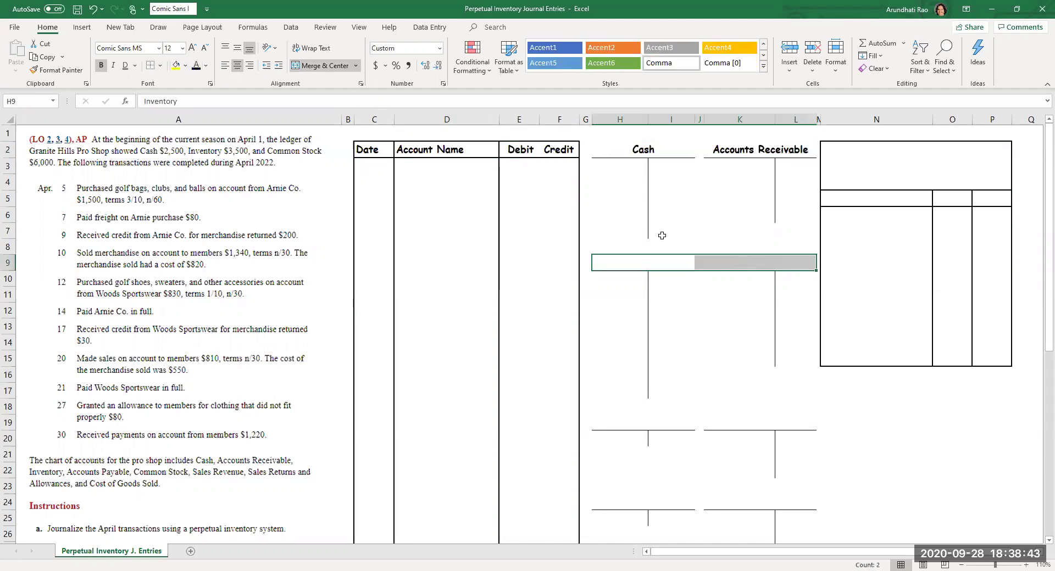
click(196, 65)
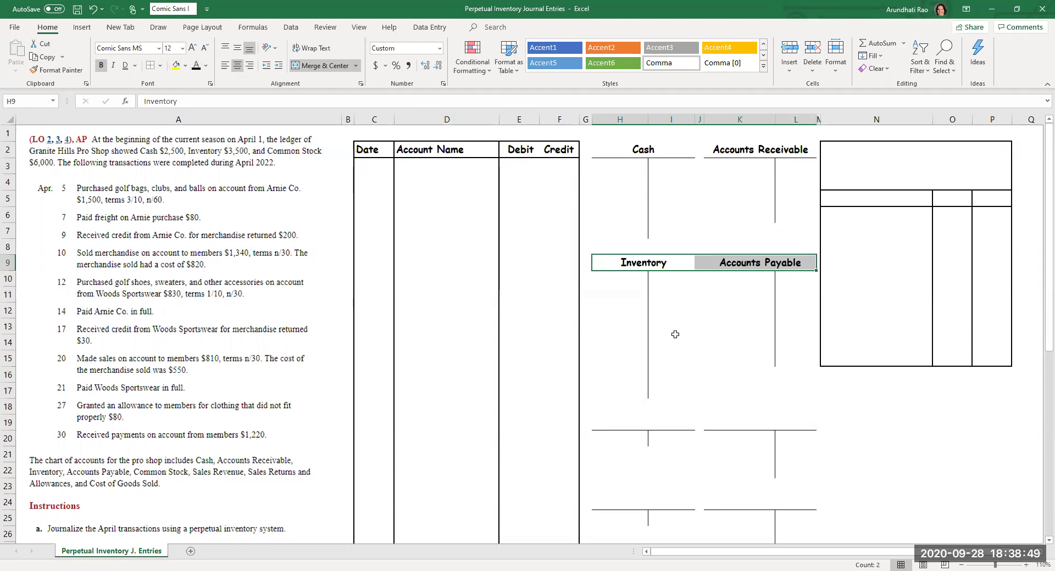
Apply the black font colour to the hidden T-account titles Common Stock, Sales Revenue, SRA and COGS in rows 19 and 24
drag(660, 422, 750, 420)
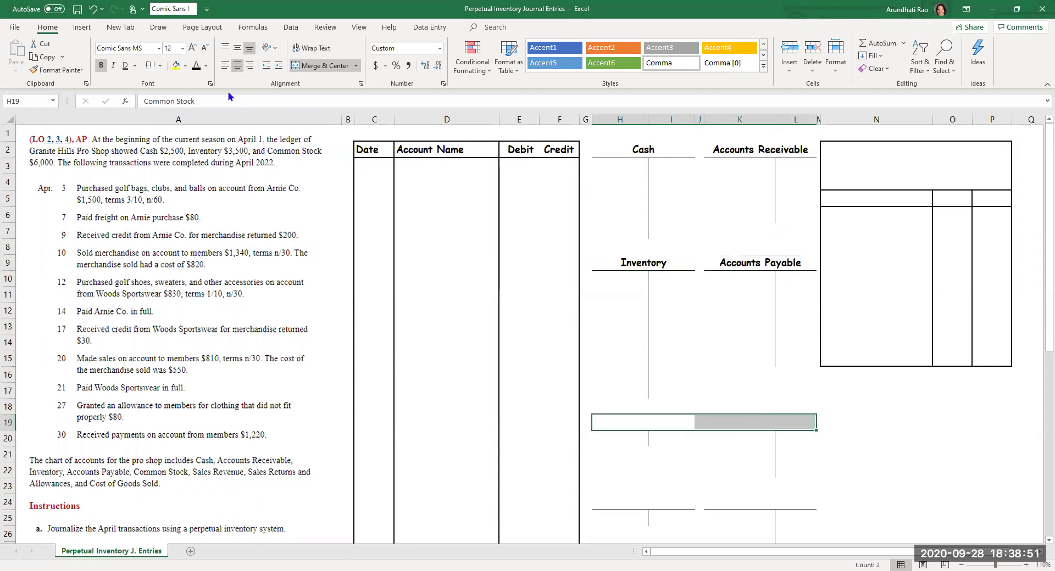
click(196, 65)
drag(650, 501, 739, 502)
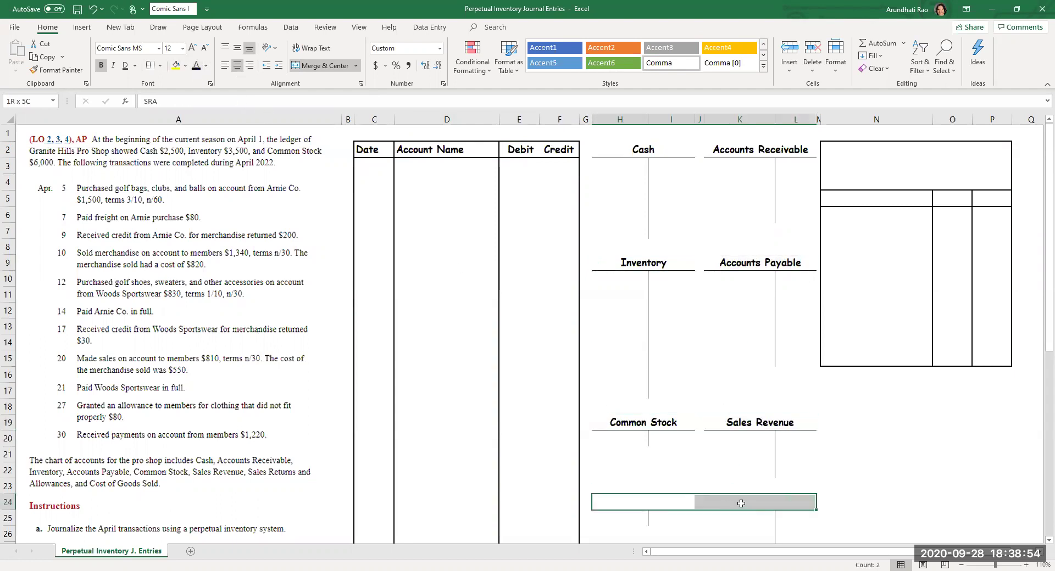
click(196, 65)
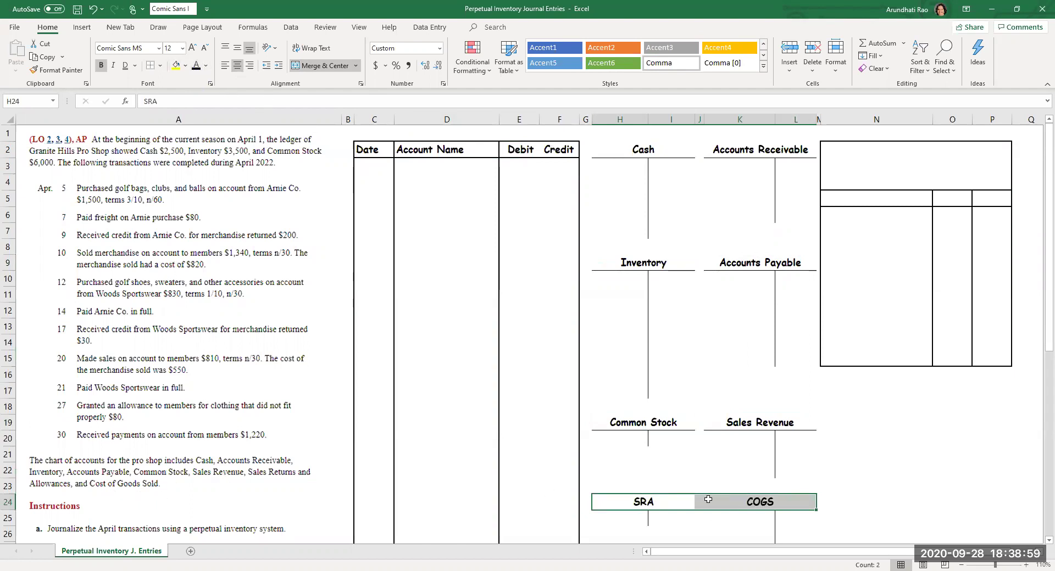
click(730, 500)
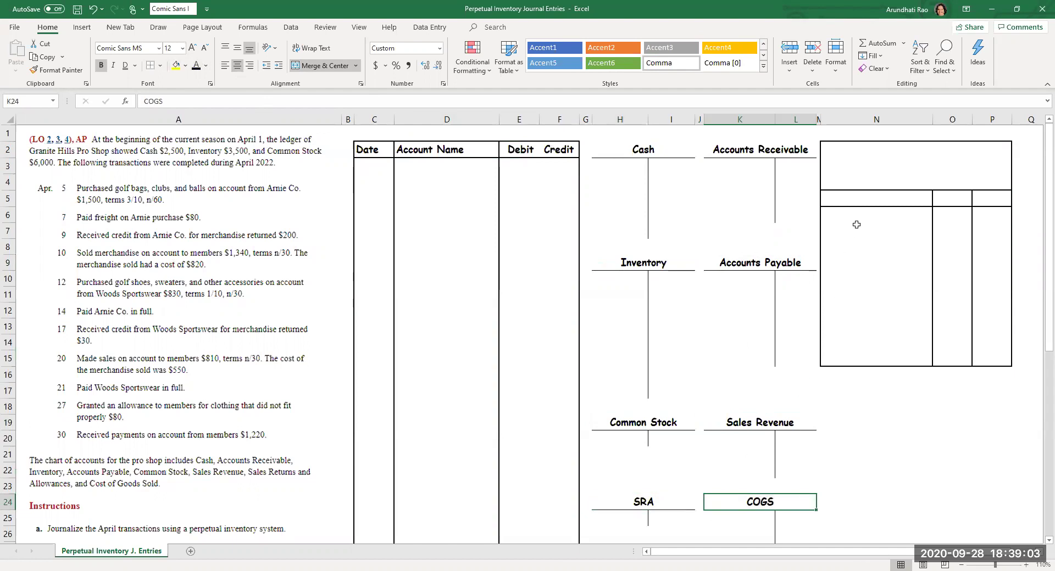
Reveal the trial balance's three heading lines in N2:P4 and its Account Name, Debit and Credit headers in row 5 in black
drag(864, 146, 866, 178)
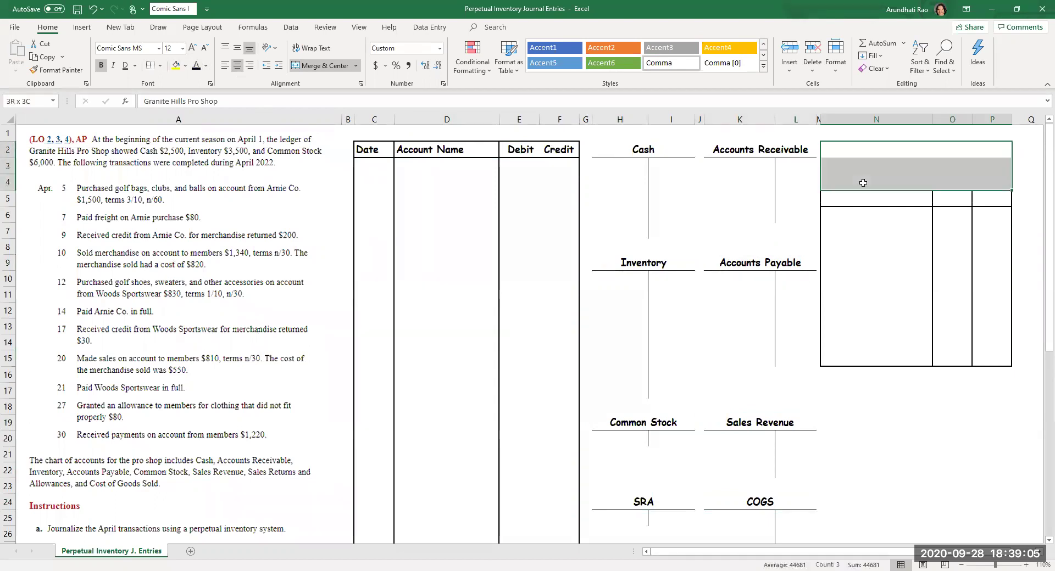
click(196, 65)
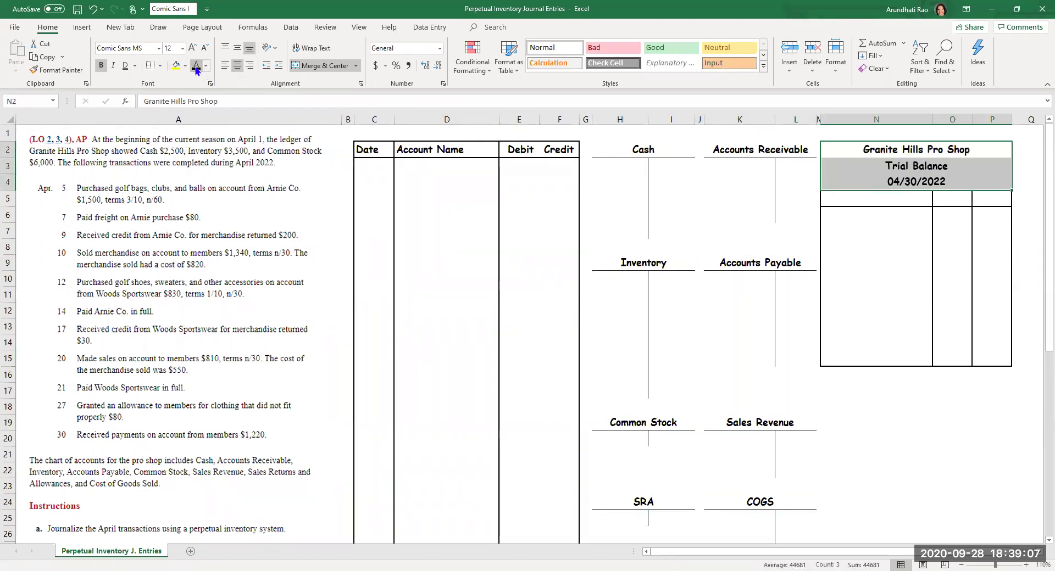
click(880, 152)
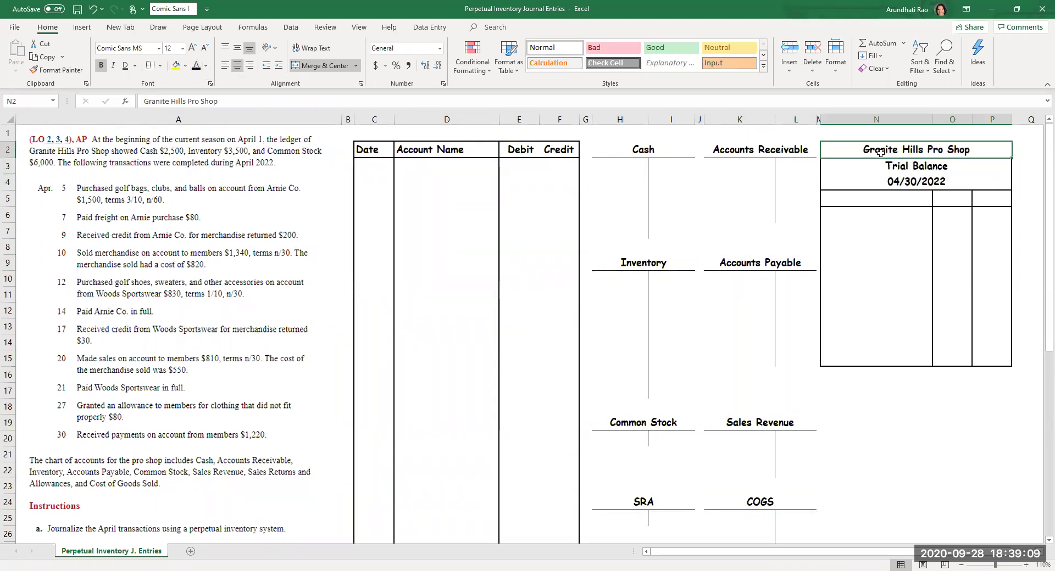
click(884, 165)
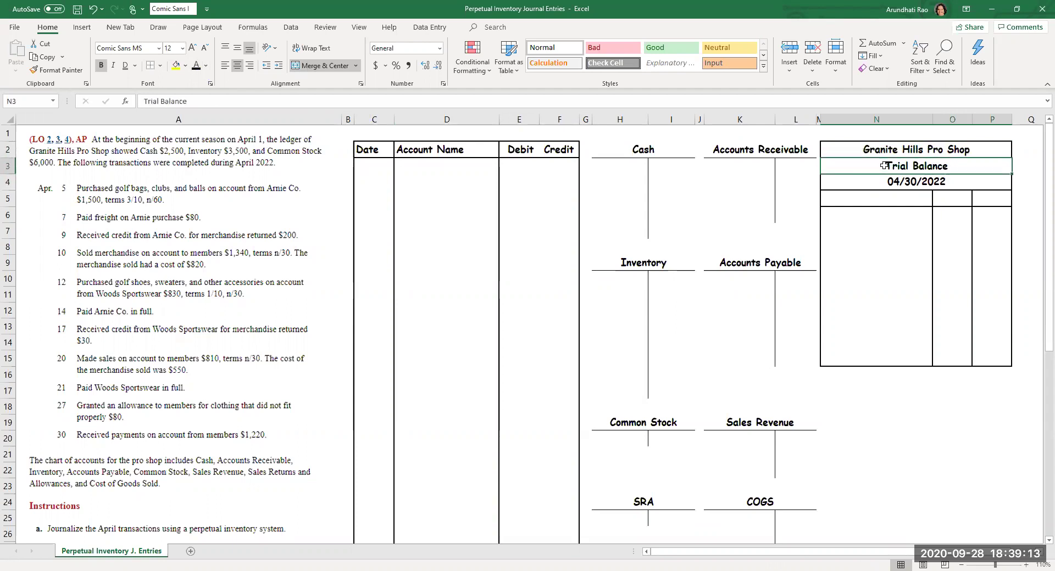
click(889, 180)
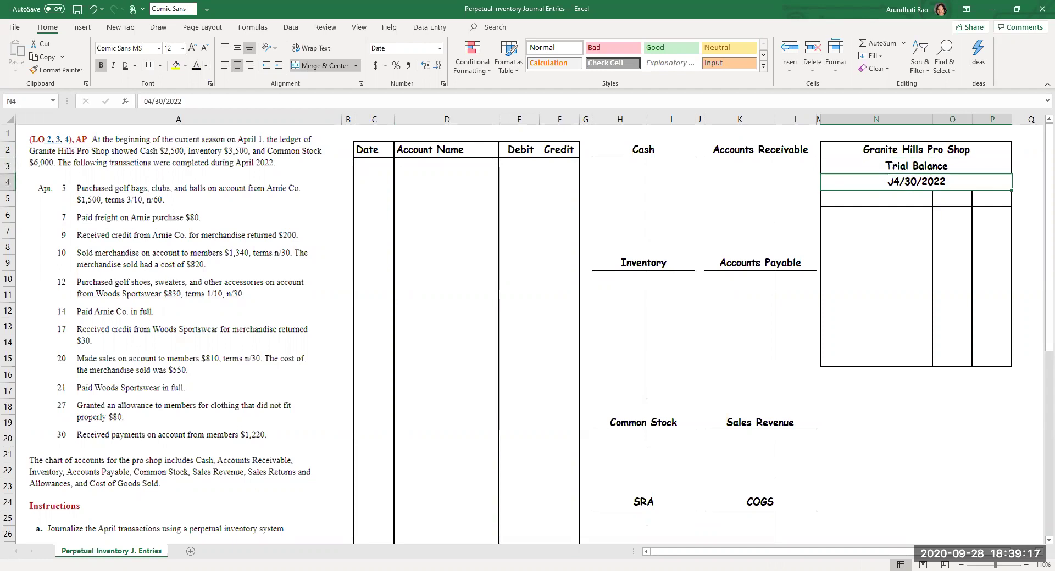
drag(915, 198, 978, 201)
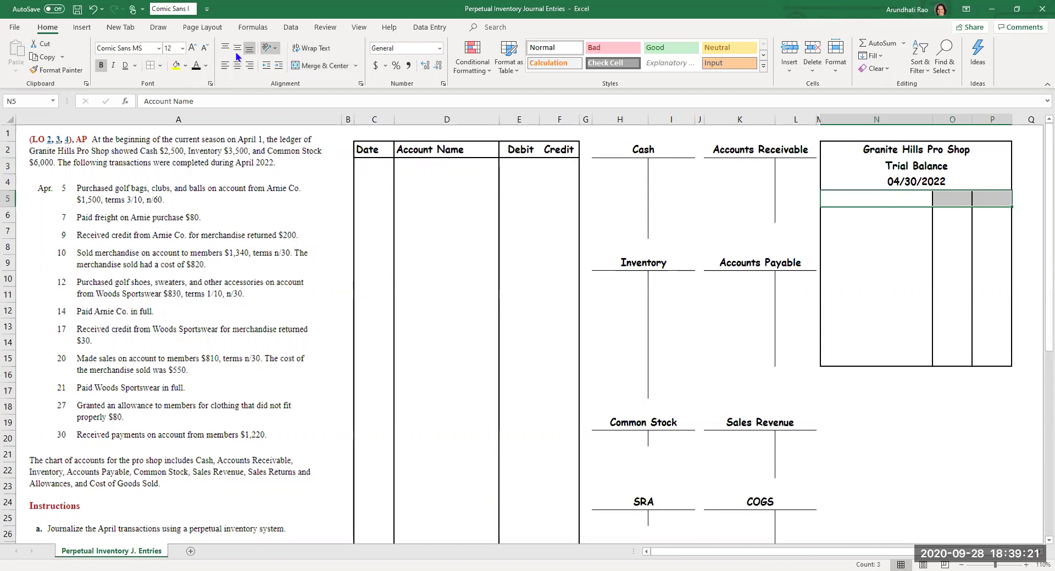
text(Account Name	Debit	Credit)
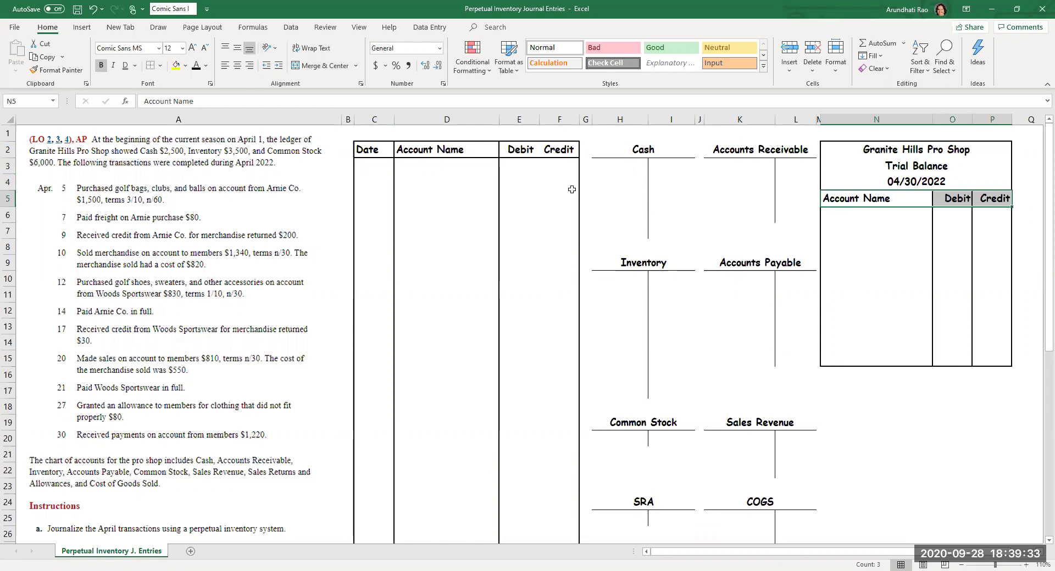
Reveal the opening balances in black: Cash 2,500 in H3, Inventory 3,500 in H10 and Common Stock 6,000 in I20
click(611, 165)
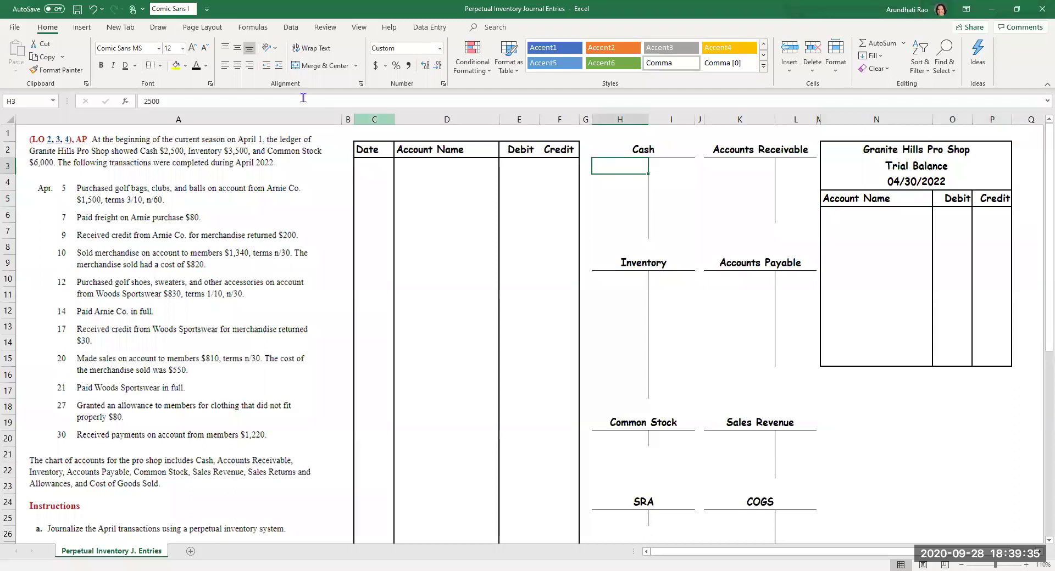
click(196, 66)
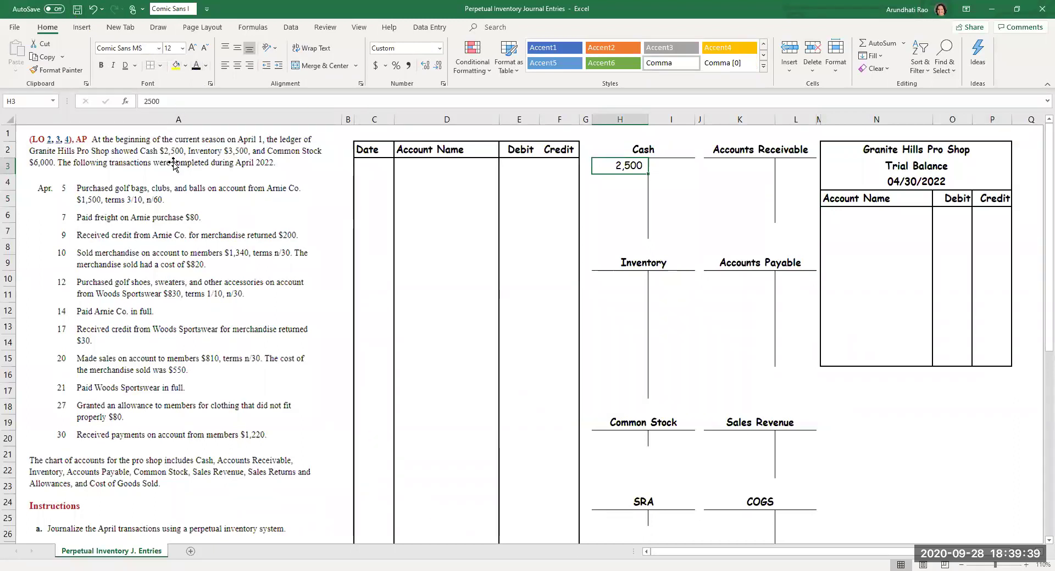
click(632, 277)
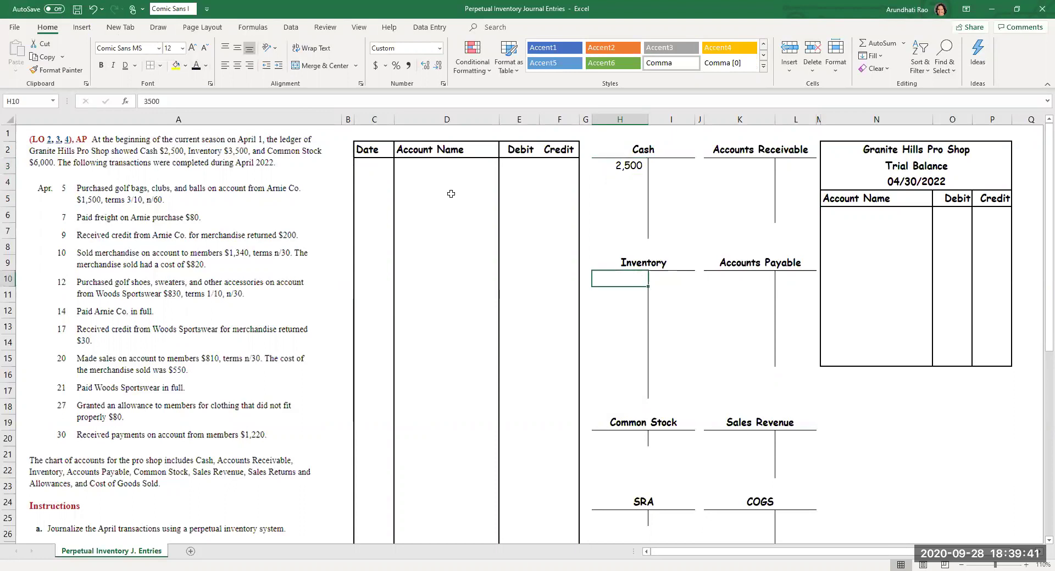
click(196, 66)
click(661, 437)
click(196, 65)
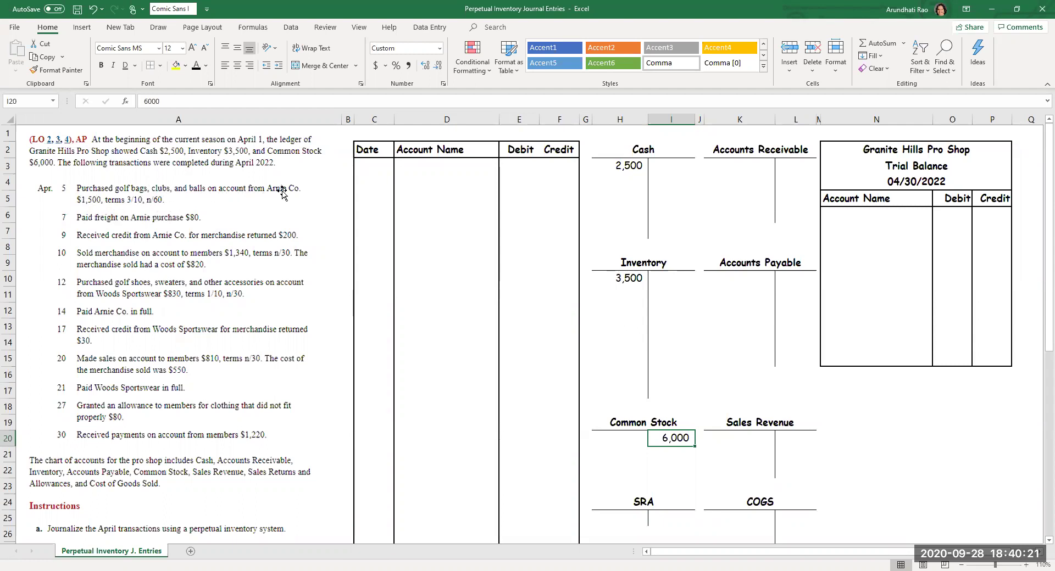
Reveal the 05-Apr journal entry in black, debiting Inventory and crediting Accounts Payable 1,500, with the note (terms 3/10, n/60)
click(375, 173)
text(4/5)
click(196, 66)
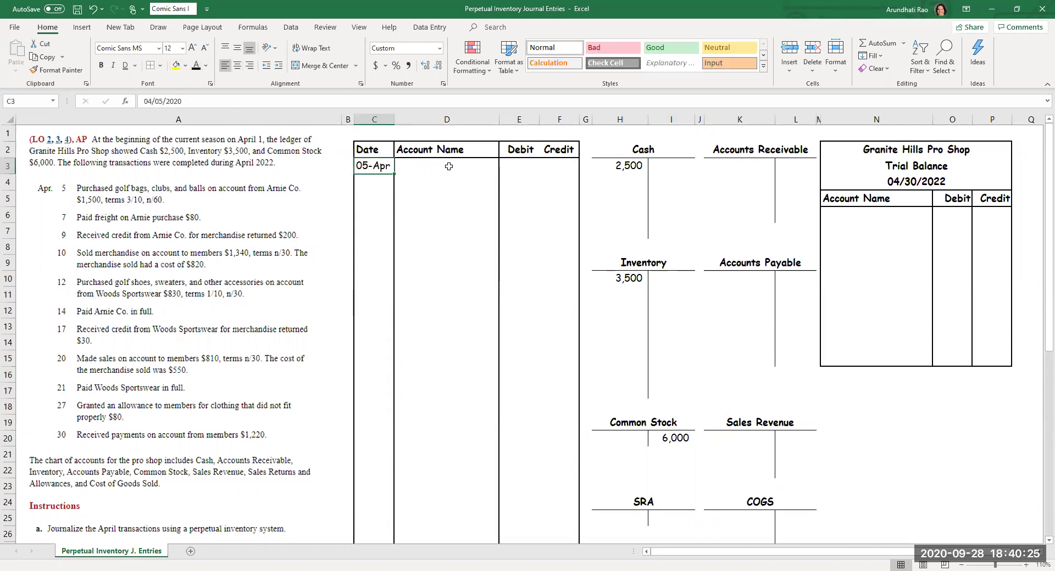
key(Right)
click(196, 66)
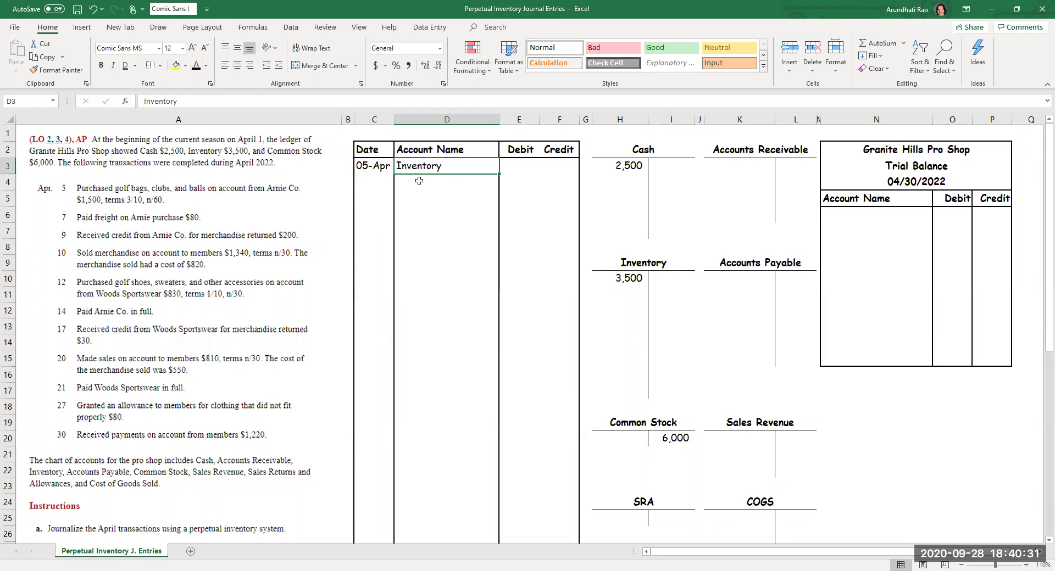
click(419, 181)
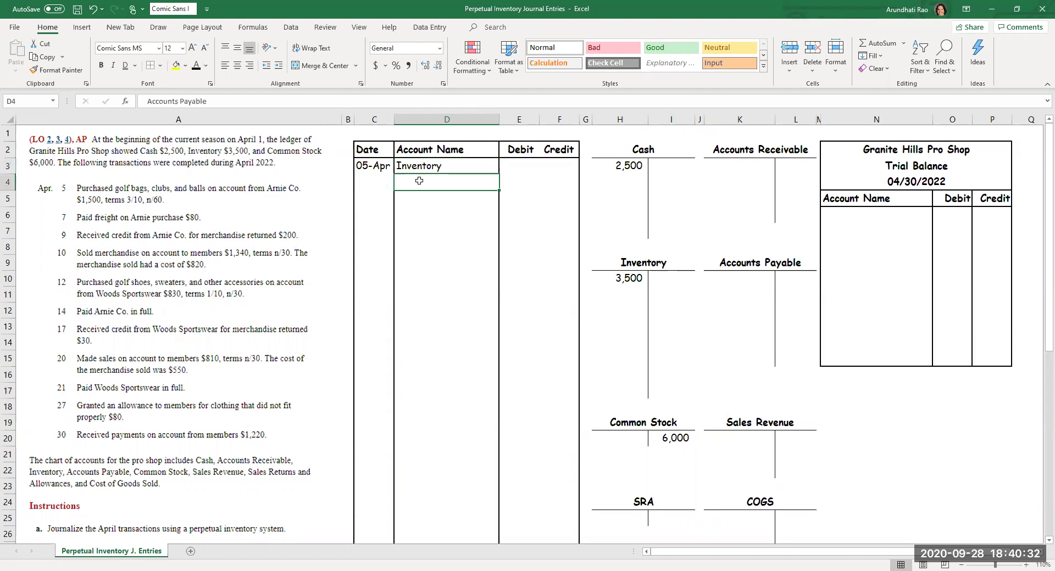
click(197, 67)
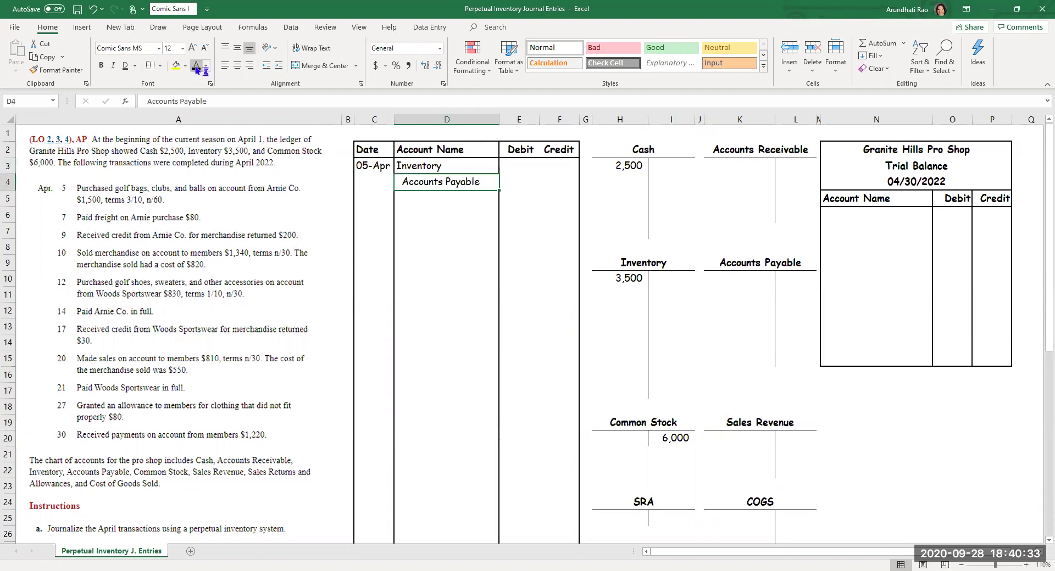
click(429, 199)
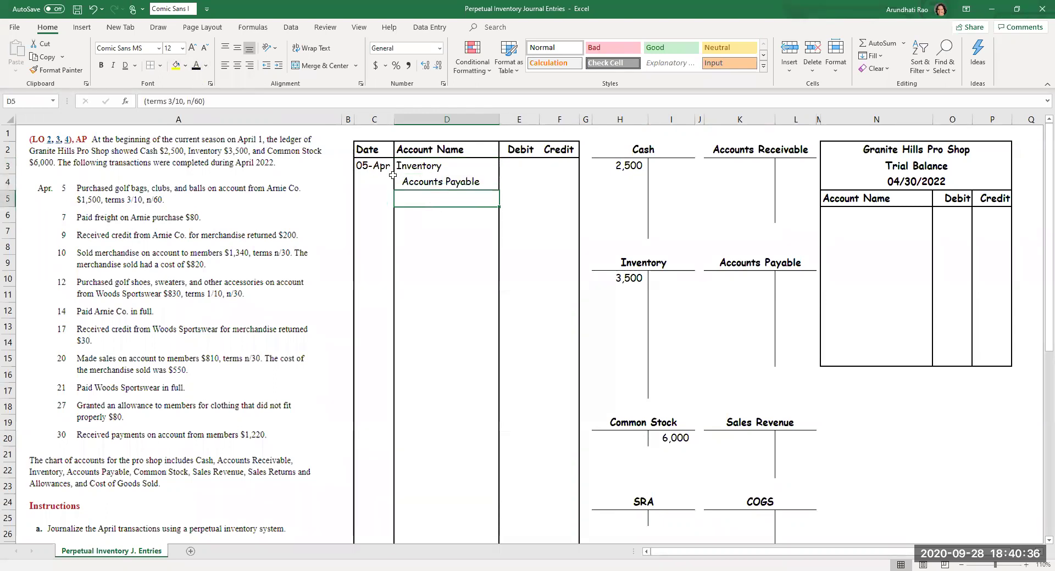
click(197, 66)
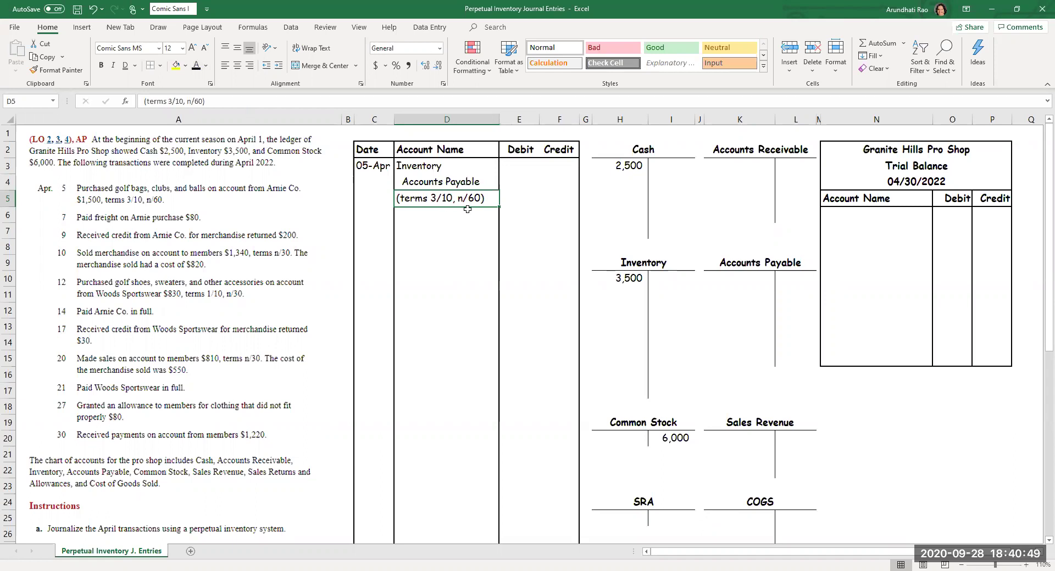
drag(518, 166, 558, 184)
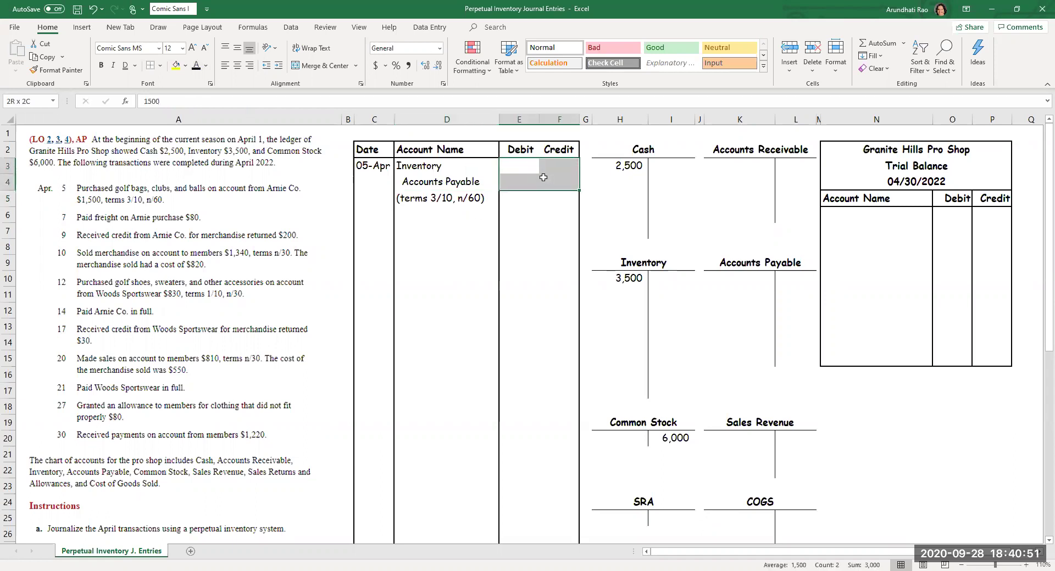
click(194, 66)
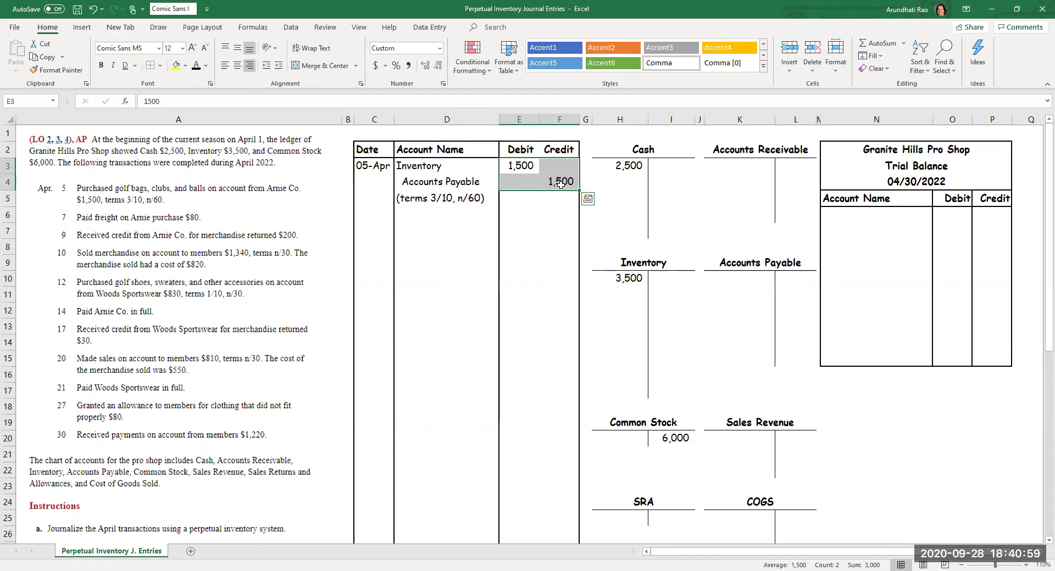
Reveal the 1,500 postings in black on the Inventory debit side in H11 and the Accounts Payable credit side in L10
click(620, 295)
click(196, 67)
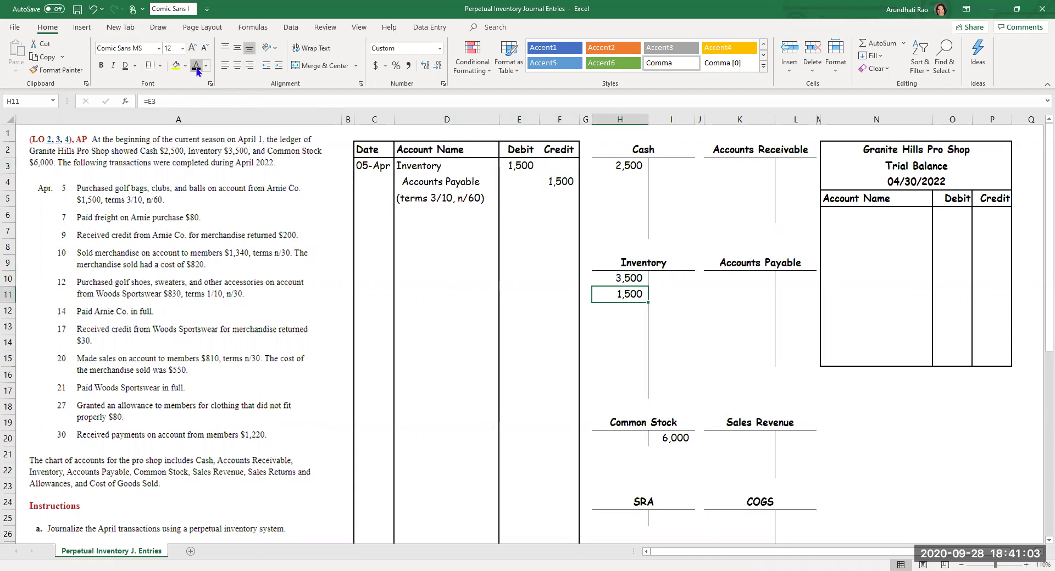
click(801, 280)
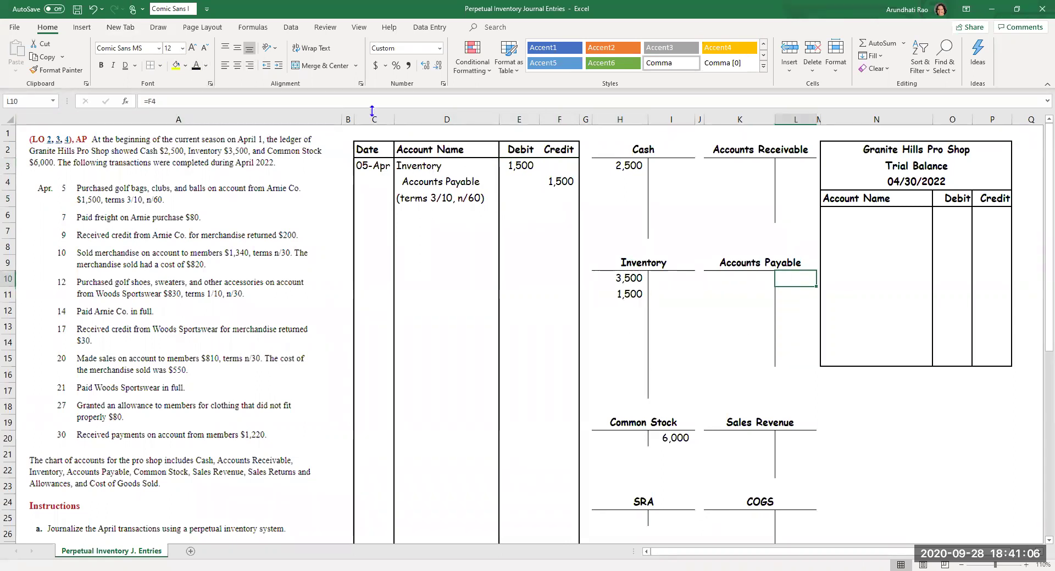
click(196, 67)
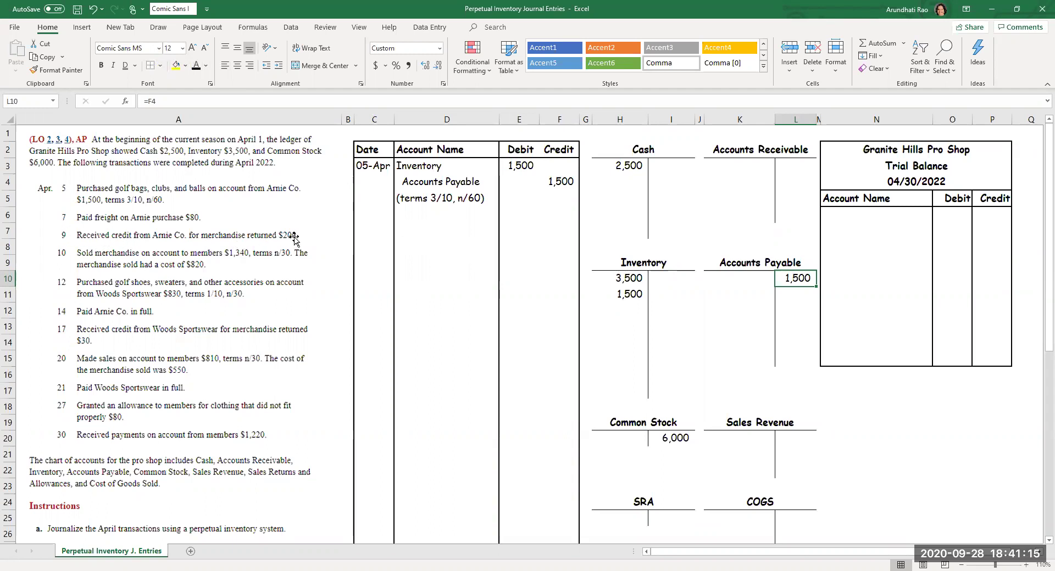
Reveal the 07-Apr journal entry in rows 7 and 8 in black, debiting Inventory and crediting Cash 80
click(372, 220)
click(373, 230)
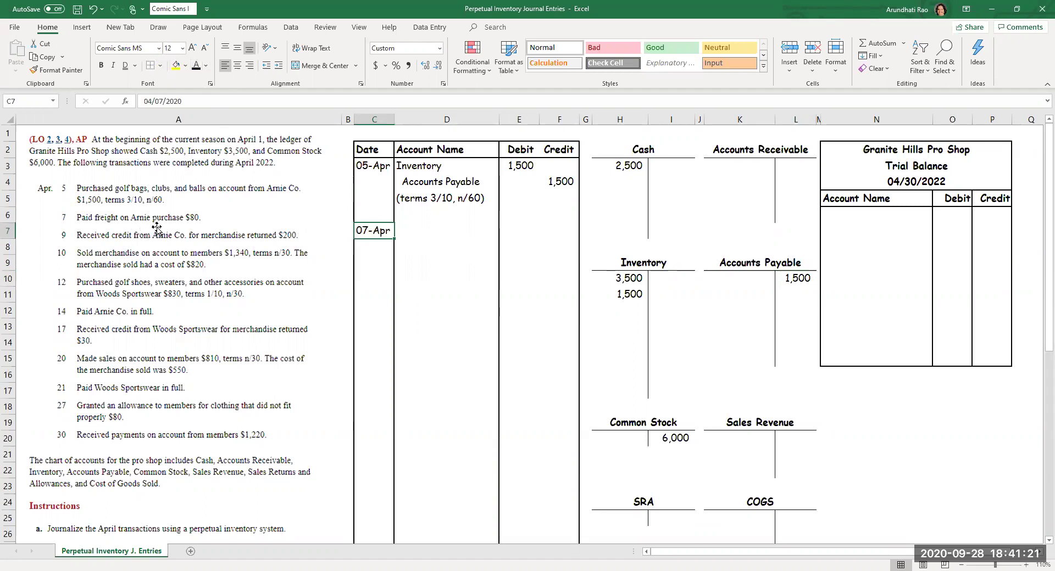
click(402, 228)
click(196, 66)
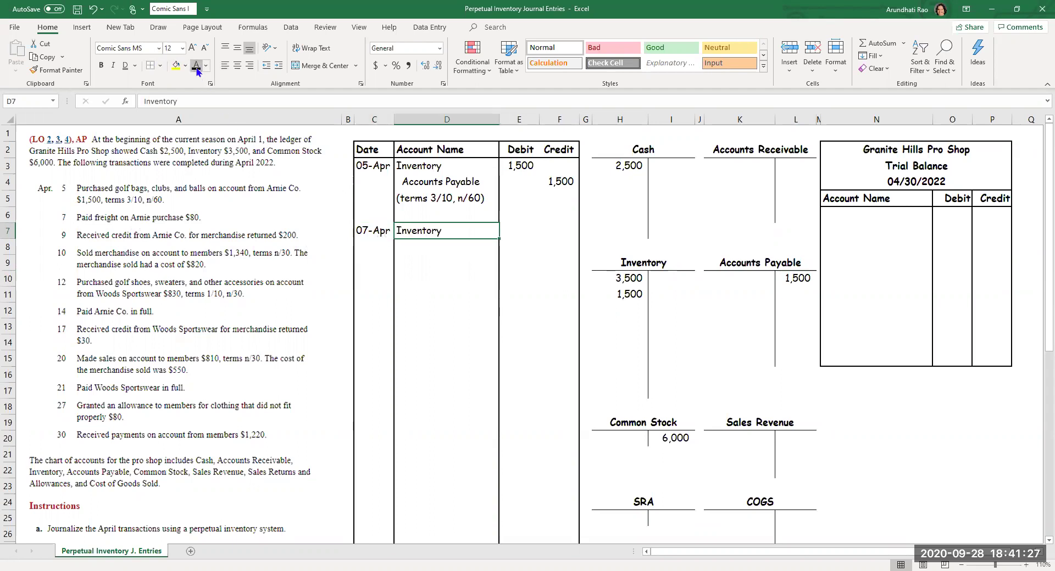
click(409, 251)
text(Cash)
key(ctrl+Return)
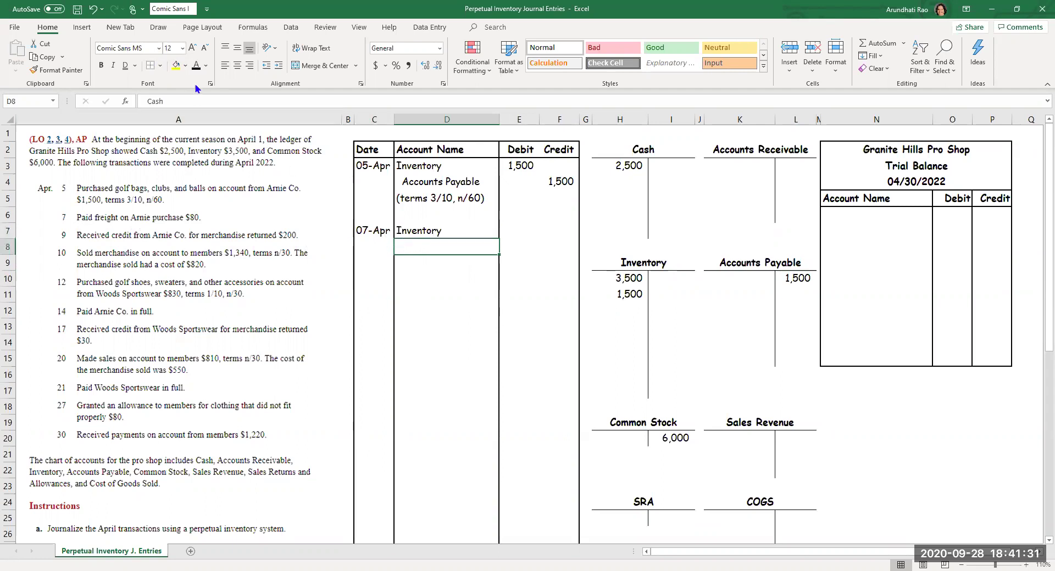
click(193, 67)
drag(509, 232, 564, 245)
click(196, 68)
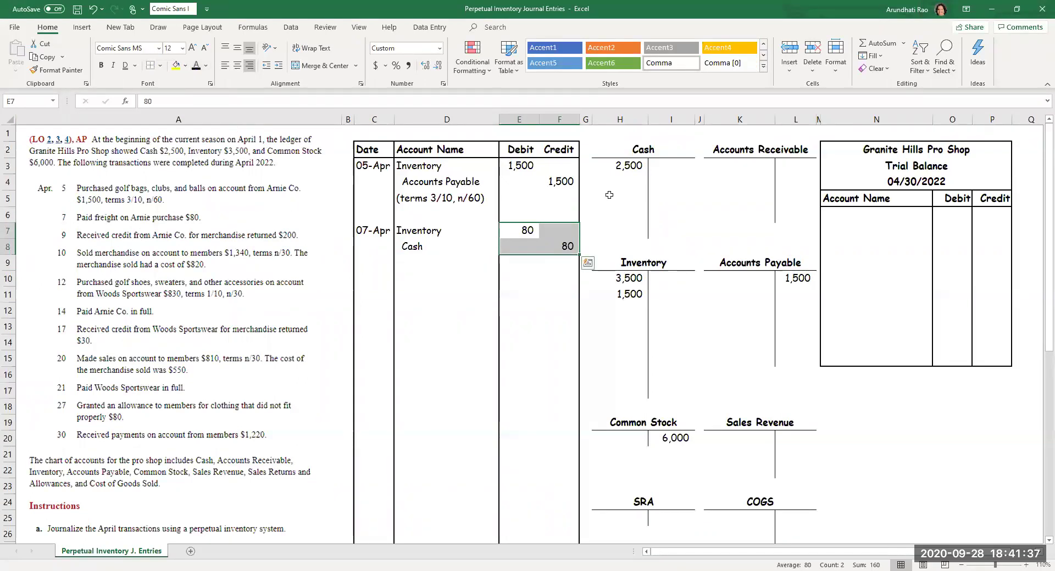
Reveal the 80 postings in black on the Cash credit side in I3 and the Inventory debit side in H12
click(668, 168)
click(195, 68)
click(621, 306)
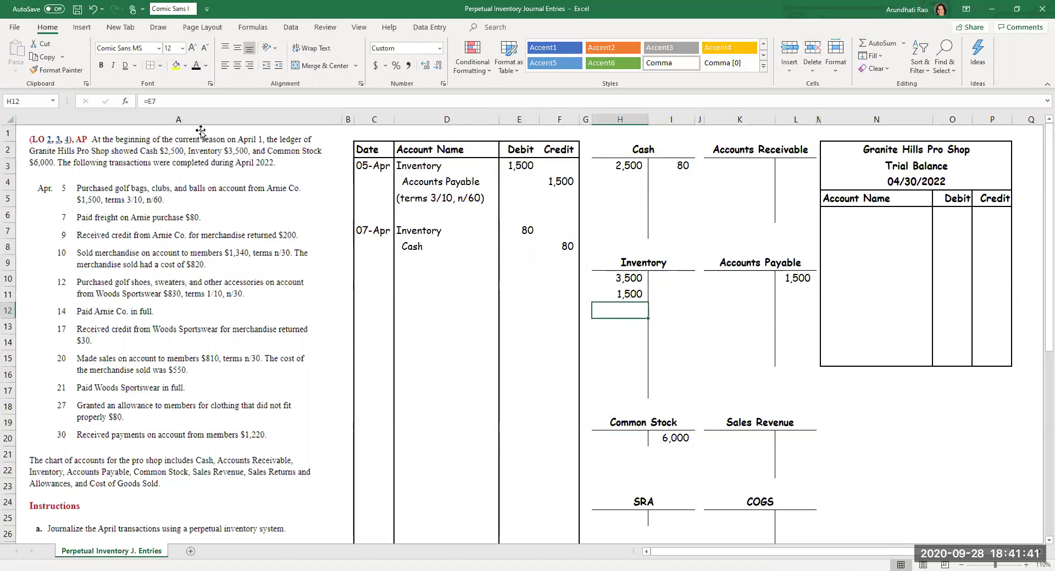
click(195, 67)
Reveal the 09-Apr journal entry in rows 10 and 11 in black, debiting Accounts Payable and crediting Inventory 200
click(381, 275)
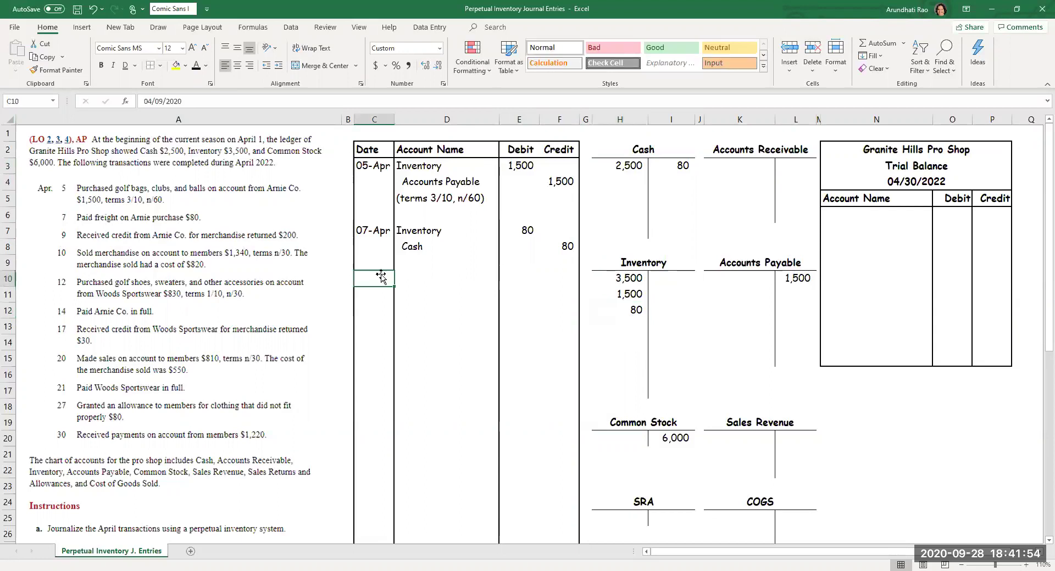
click(196, 66)
click(411, 279)
click(196, 66)
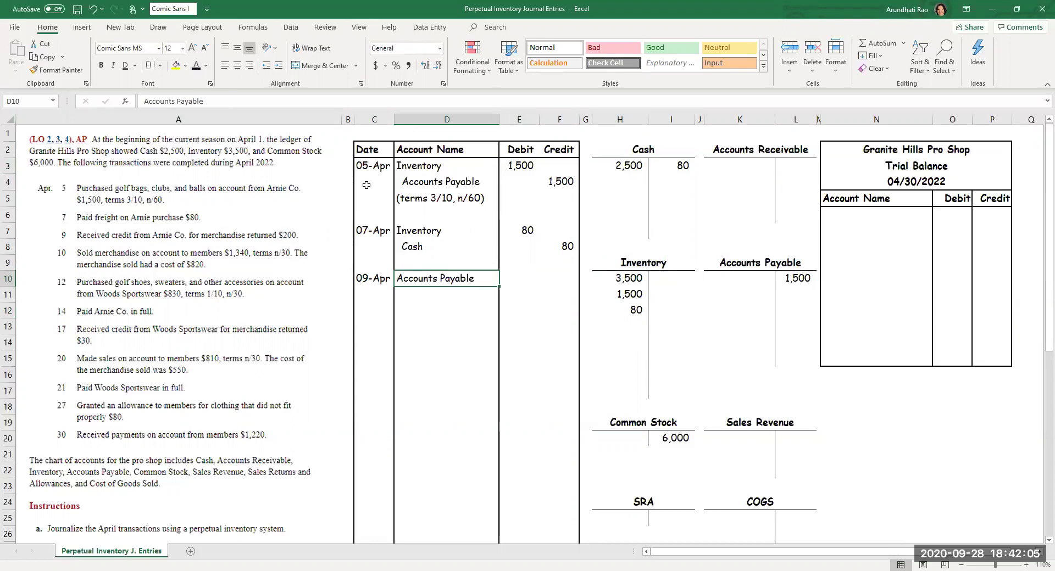
click(510, 274)
click(196, 66)
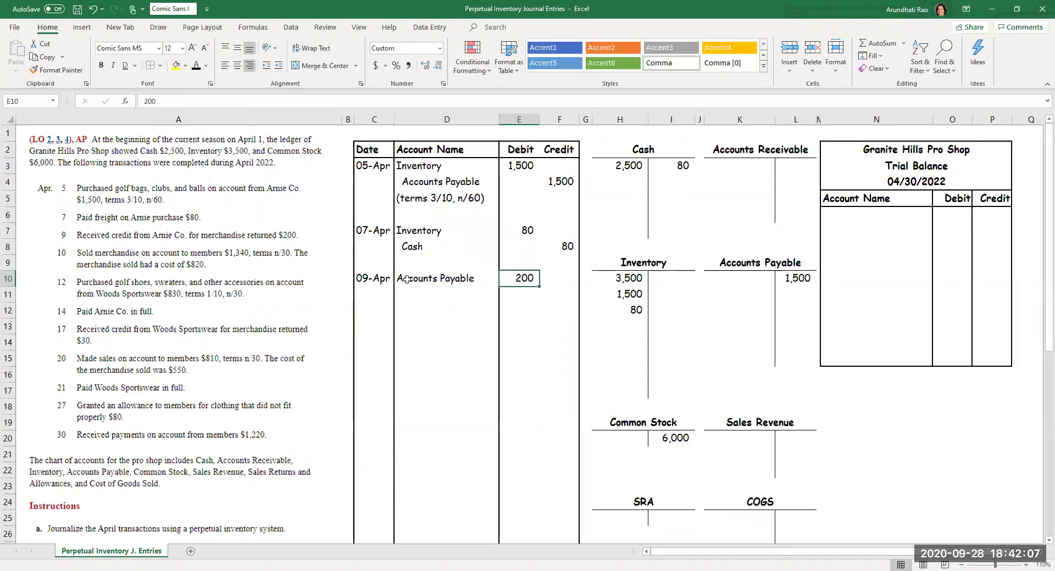
click(424, 291)
click(196, 65)
click(544, 293)
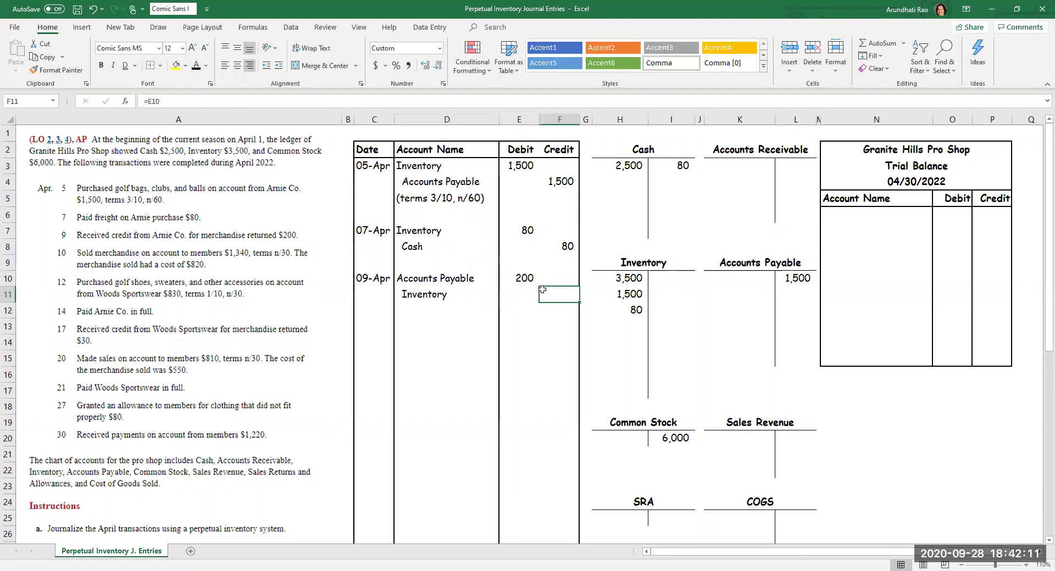
click(195, 66)
Reveal the 200 postings in black on the Accounts Payable debit side in K10 and the Inventory credit side in I10
click(748, 278)
click(195, 66)
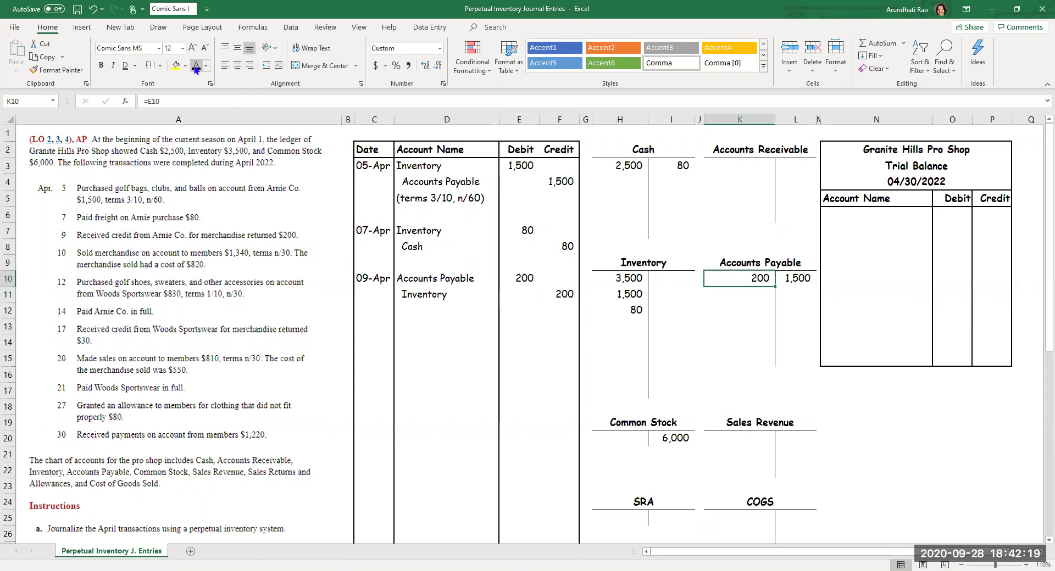
click(661, 286)
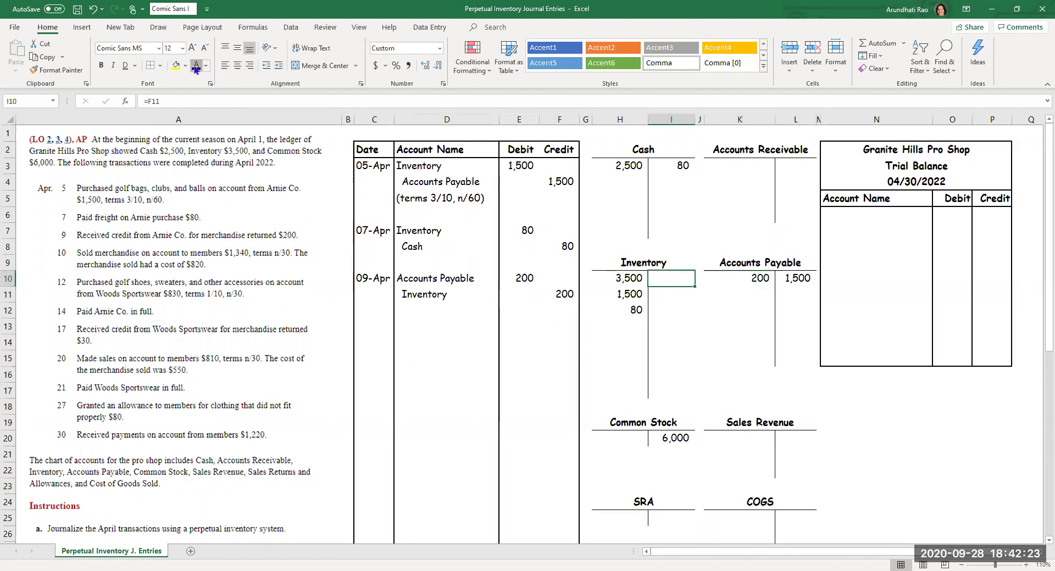
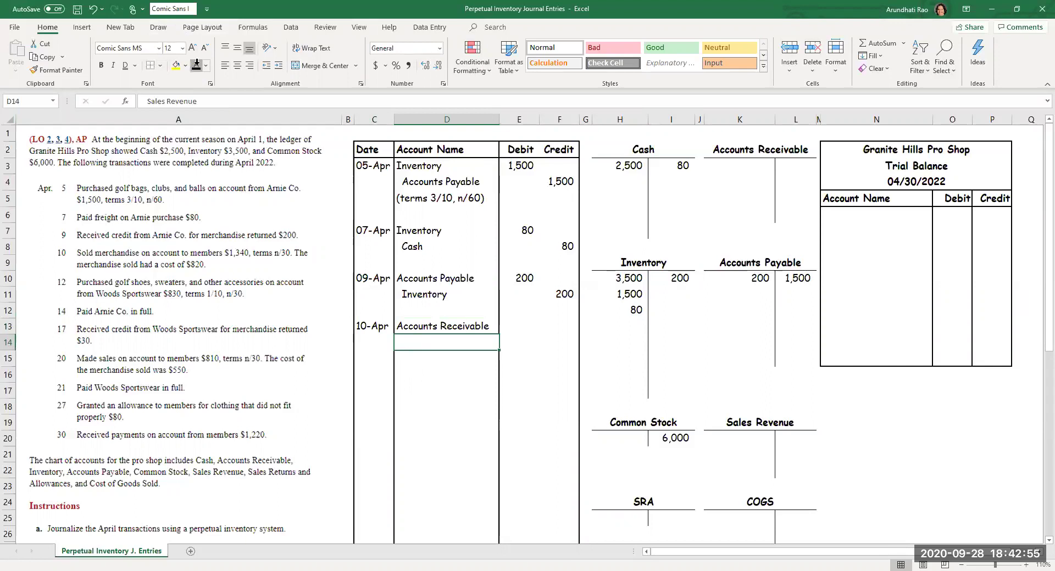
Reveal the 10-Apr sale's 1,340 debit in E13 and credit in F14 in black, plus the note (terms n/30) in D15
drag(503, 326, 555, 343)
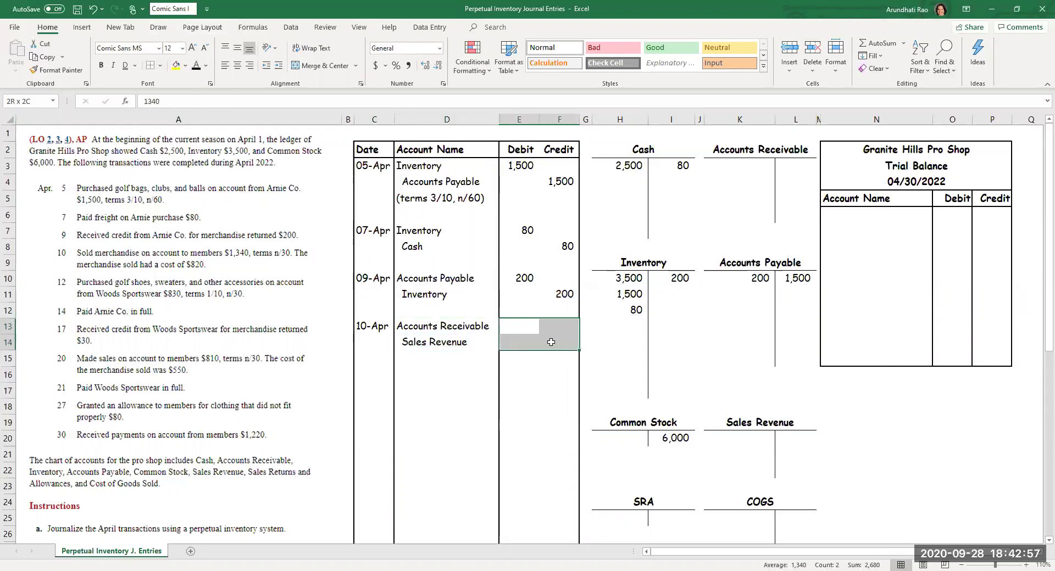
click(196, 65)
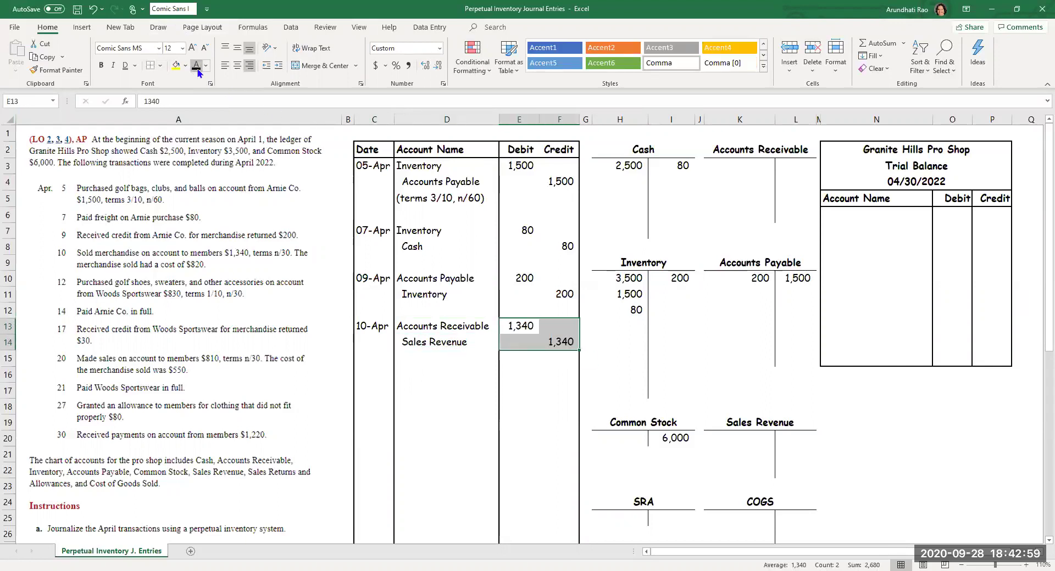
click(417, 356)
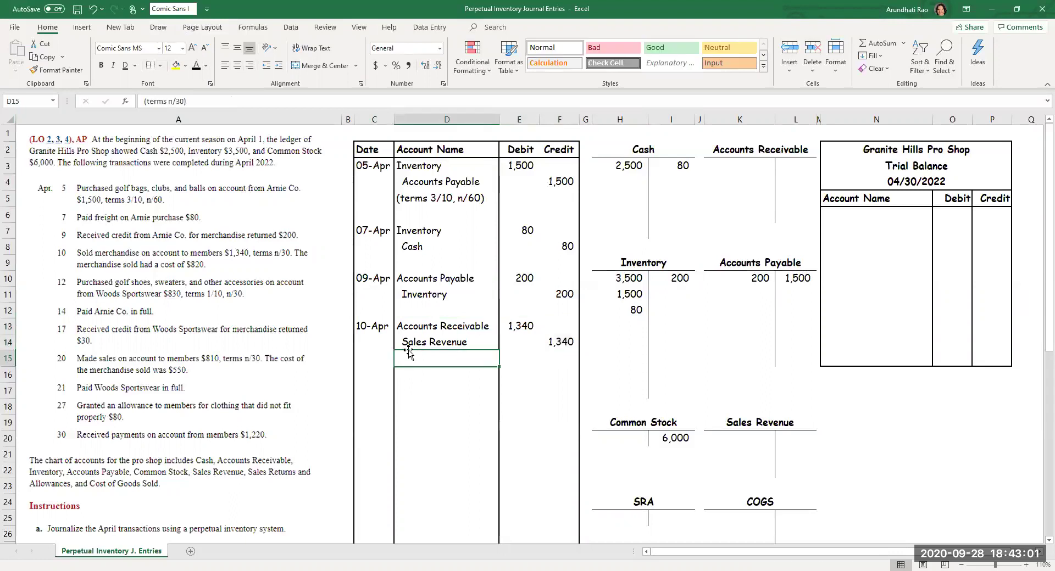
click(197, 66)
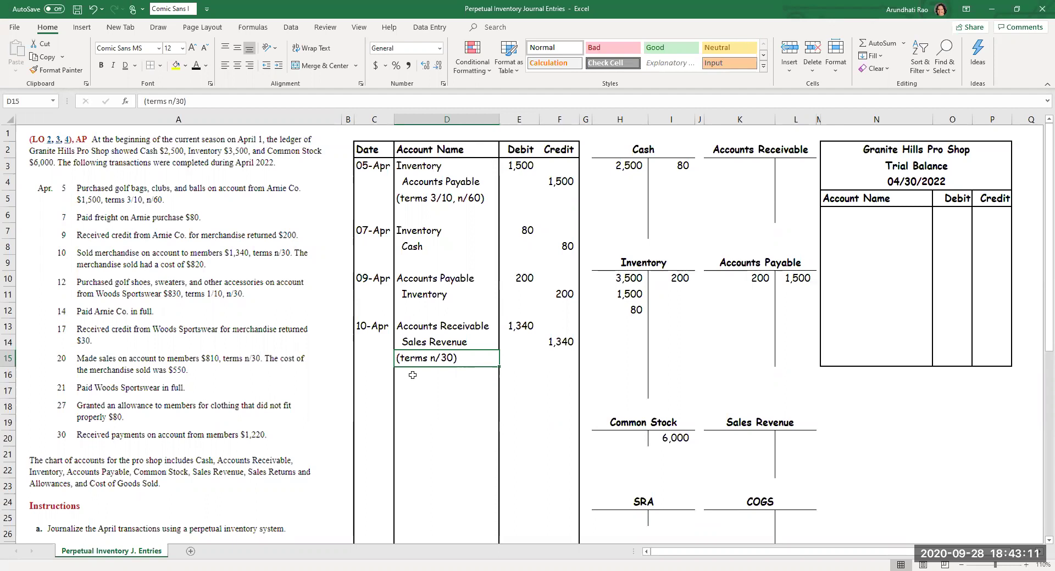
Reveal the 10-Apr cost entry in rows 17 and 18 in black, debiting COGS and crediting Inventory 820
click(383, 379)
click(383, 391)
click(196, 65)
drag(422, 387, 571, 405)
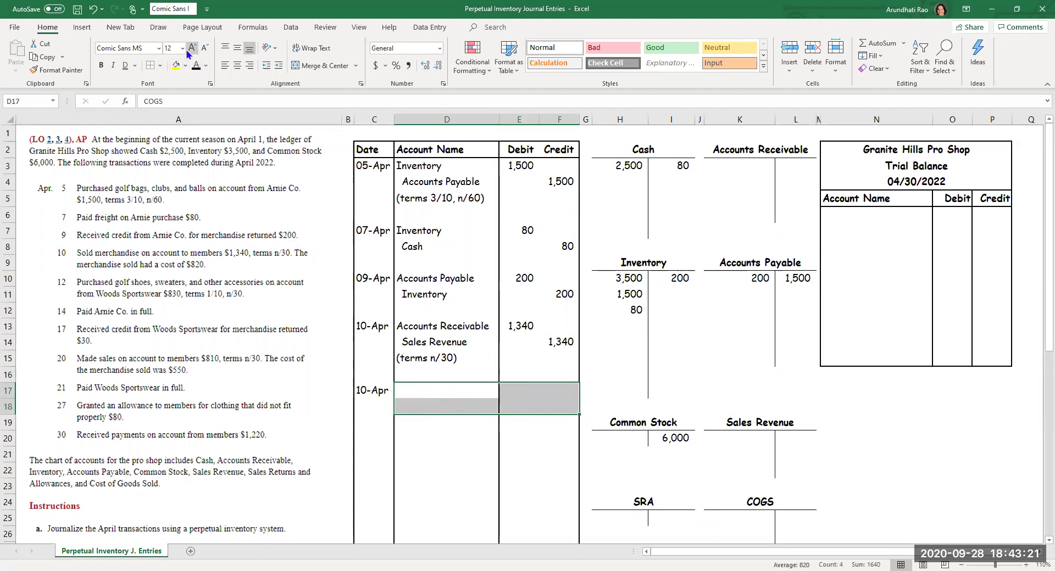
click(197, 65)
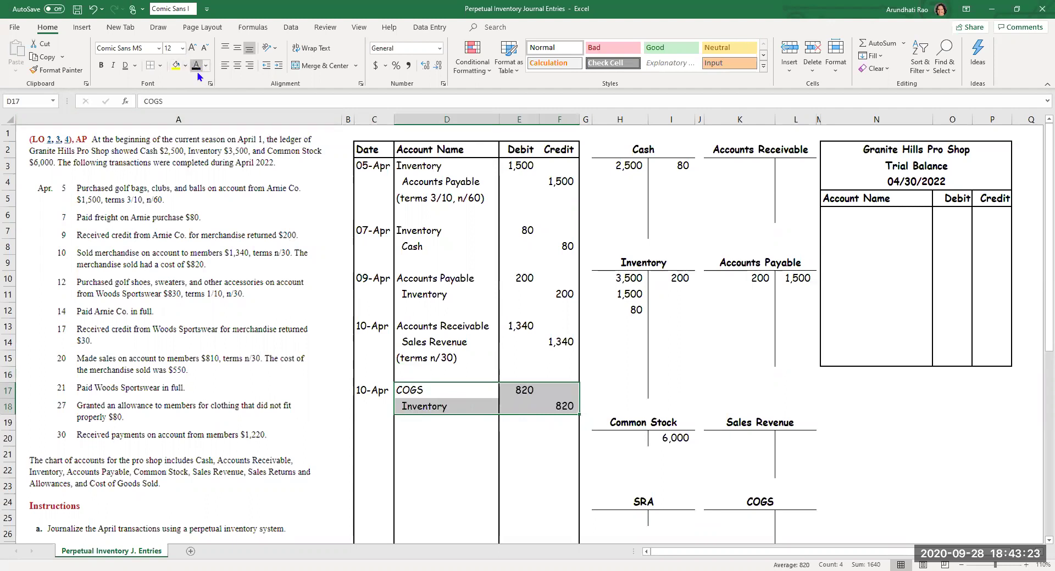
click(413, 393)
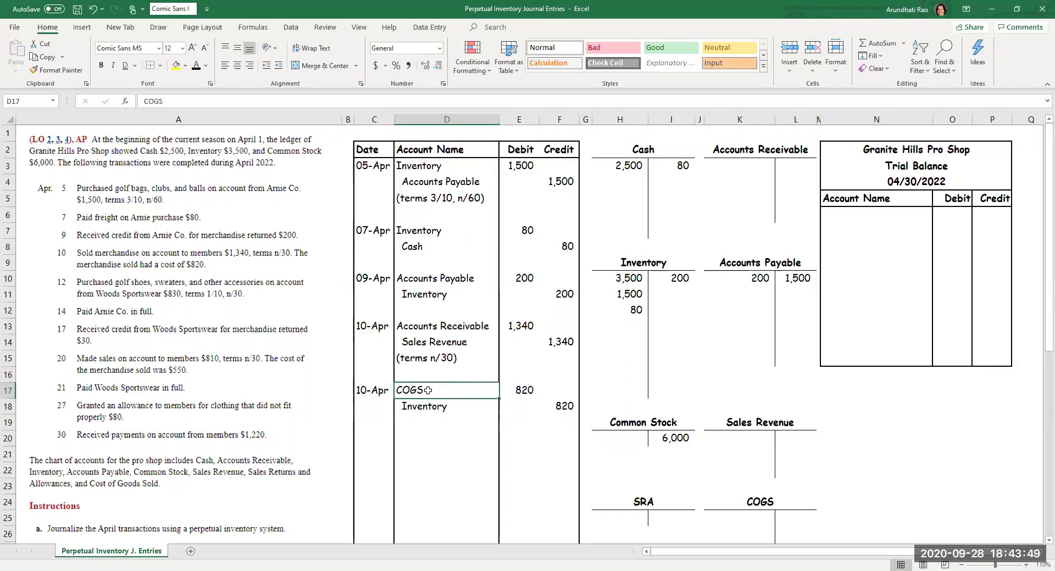
Reveal the 1,340 postings in black on the Accounts Receivable debit side in K3 and the Sales Revenue credit side in L20
click(468, 328)
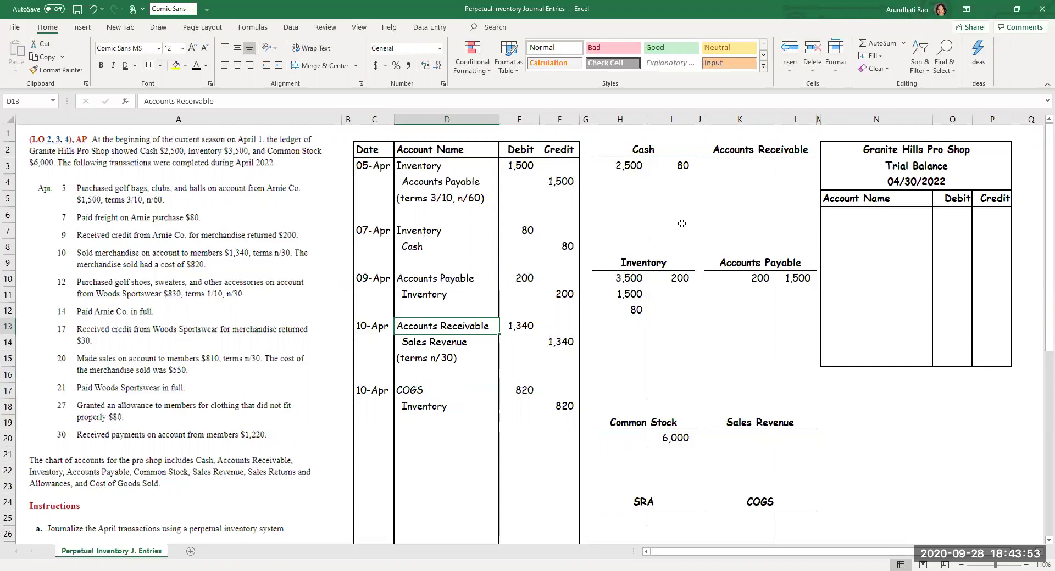
click(735, 167)
click(197, 66)
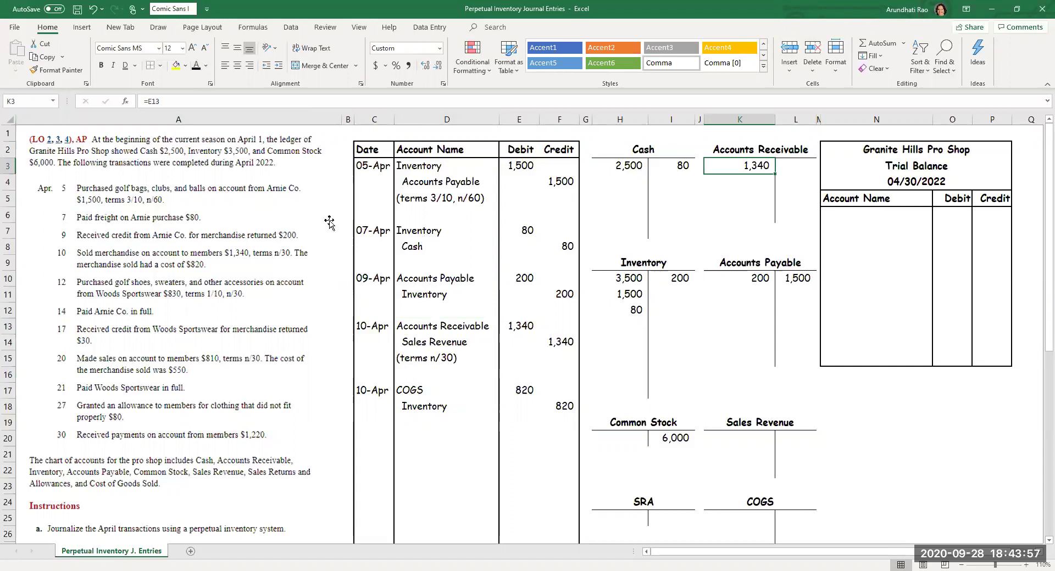
click(659, 296)
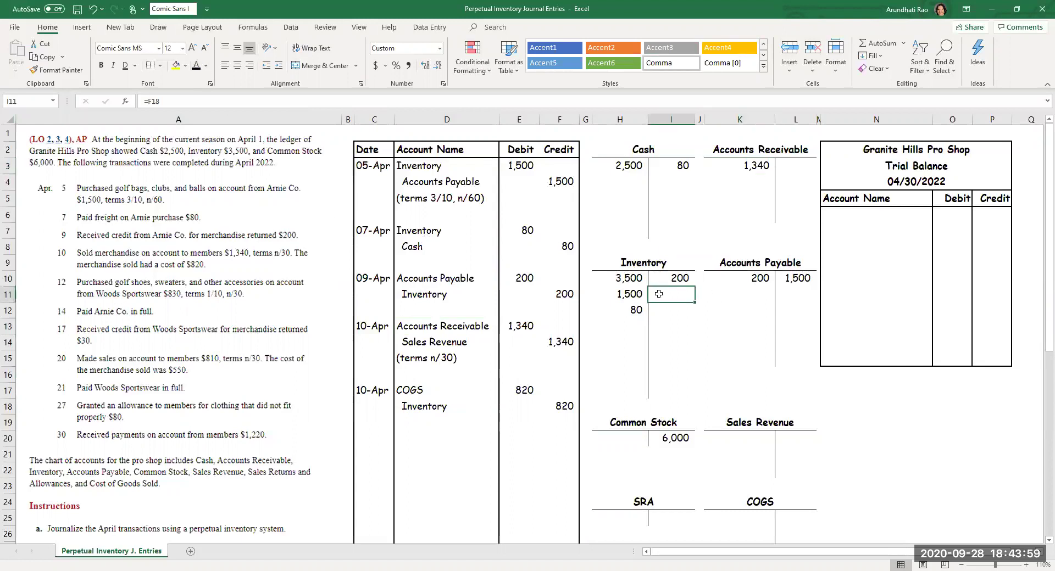
click(786, 437)
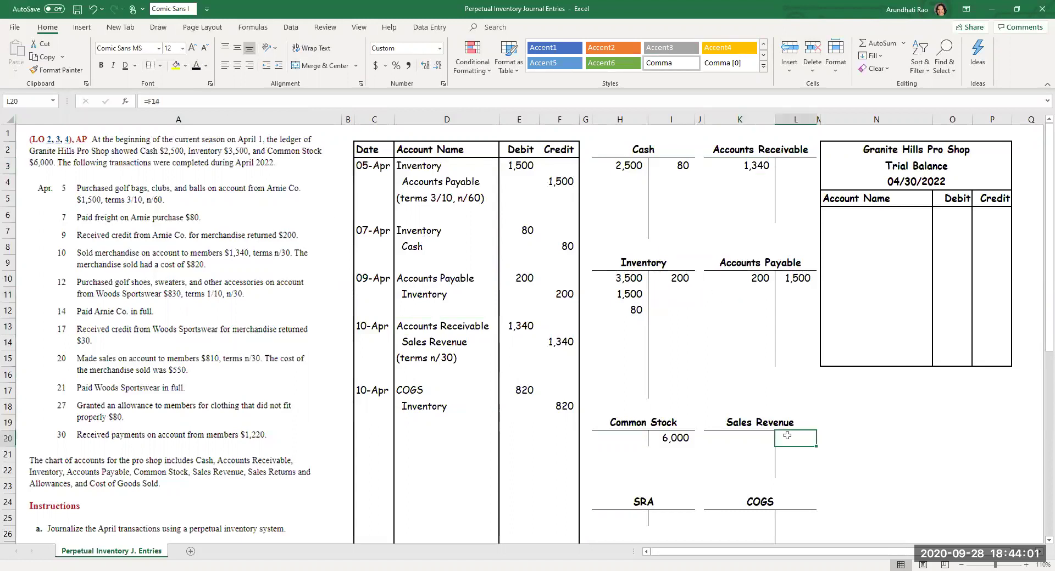
click(196, 65)
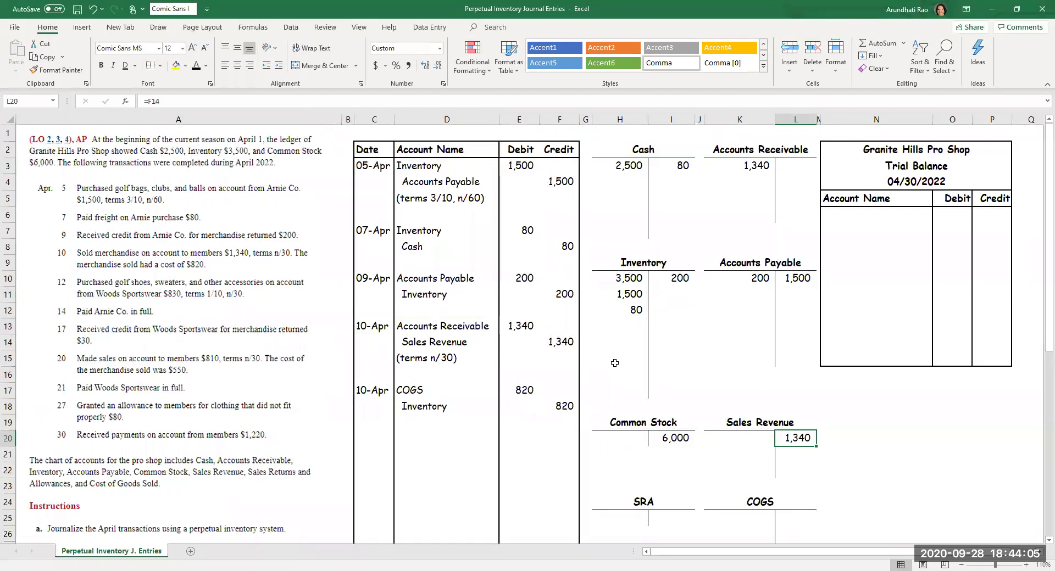
Reveal the 820 postings in black on the COGS debit side in K25 and the Inventory credit side in I11
click(738, 514)
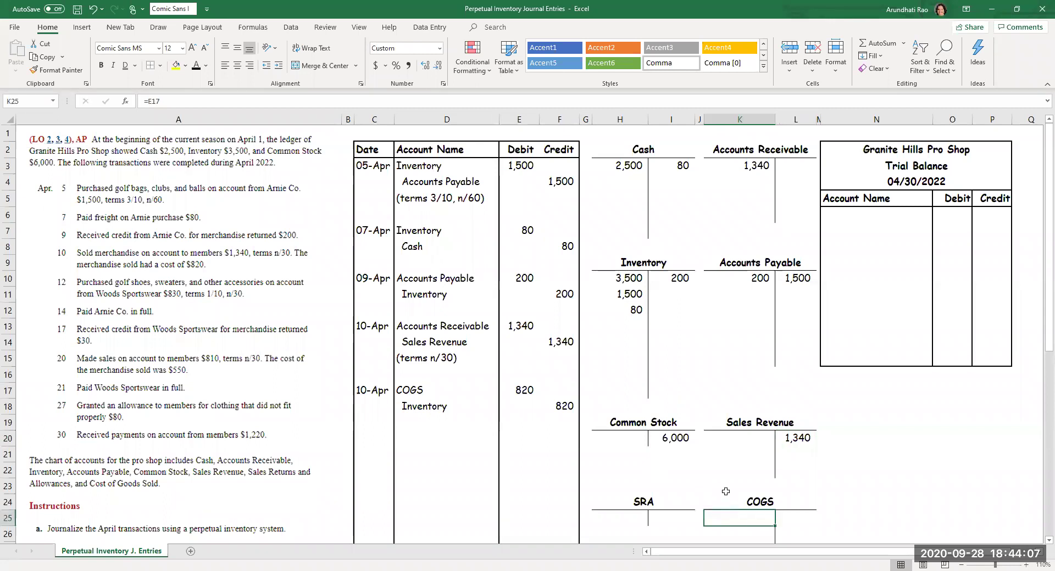
click(196, 66)
click(656, 299)
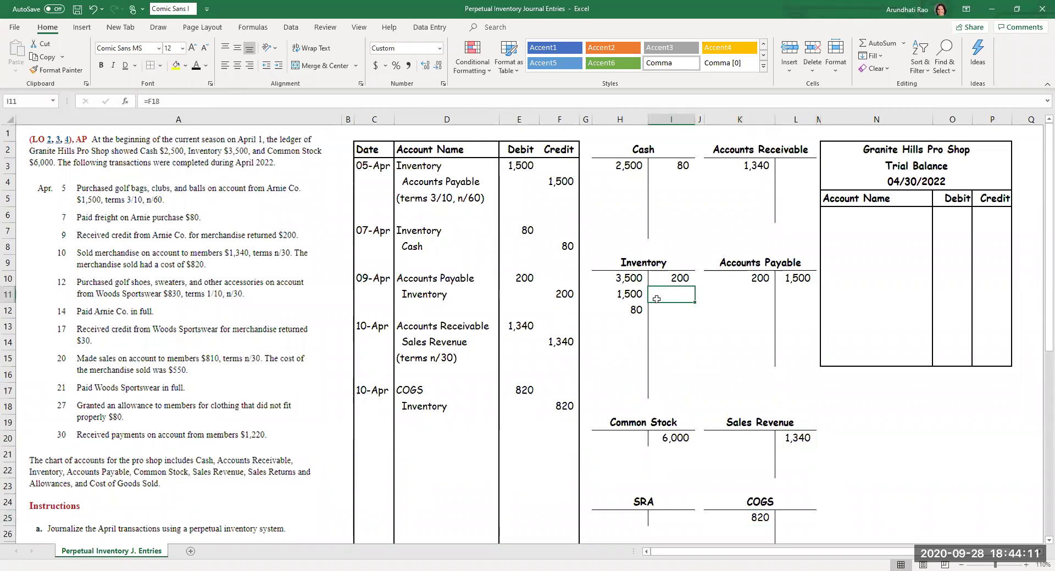
click(196, 66)
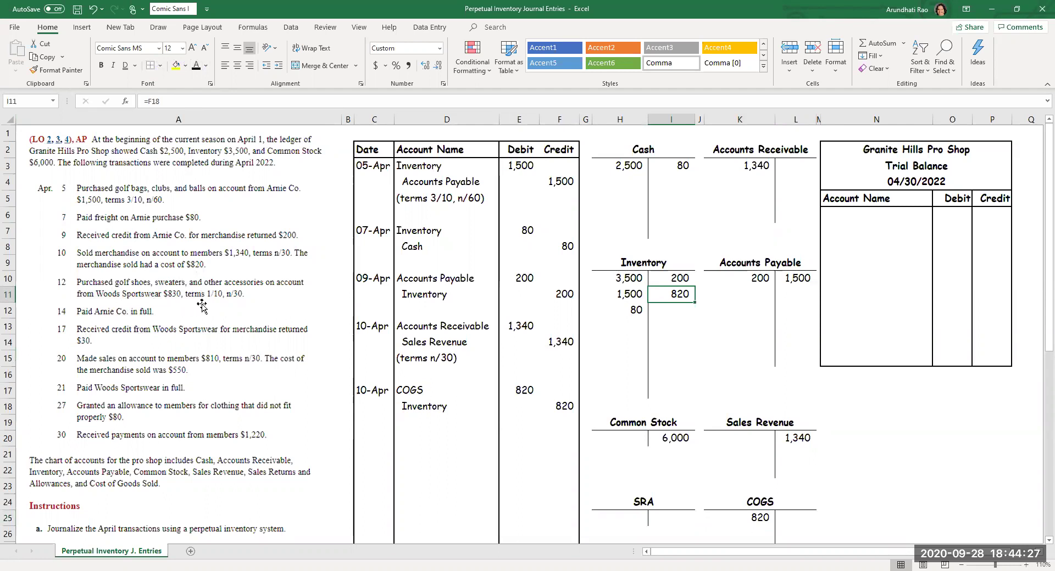
Reveal the 12-Apr journal entry in black, debiting Inventory and crediting Accounts Payable 830, with the note (terms 1/10, n/30)
click(384, 431)
click(196, 66)
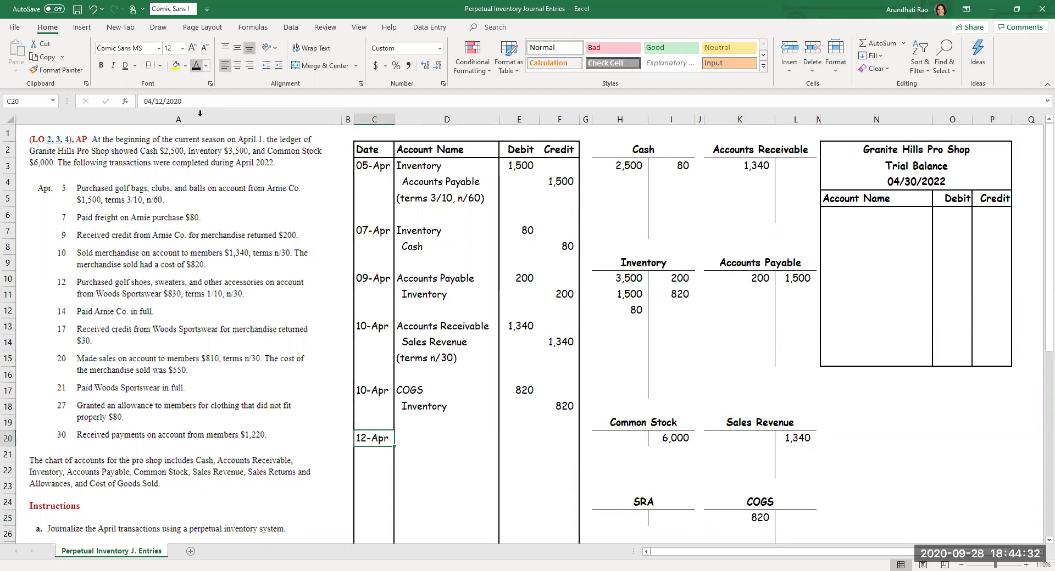
click(405, 435)
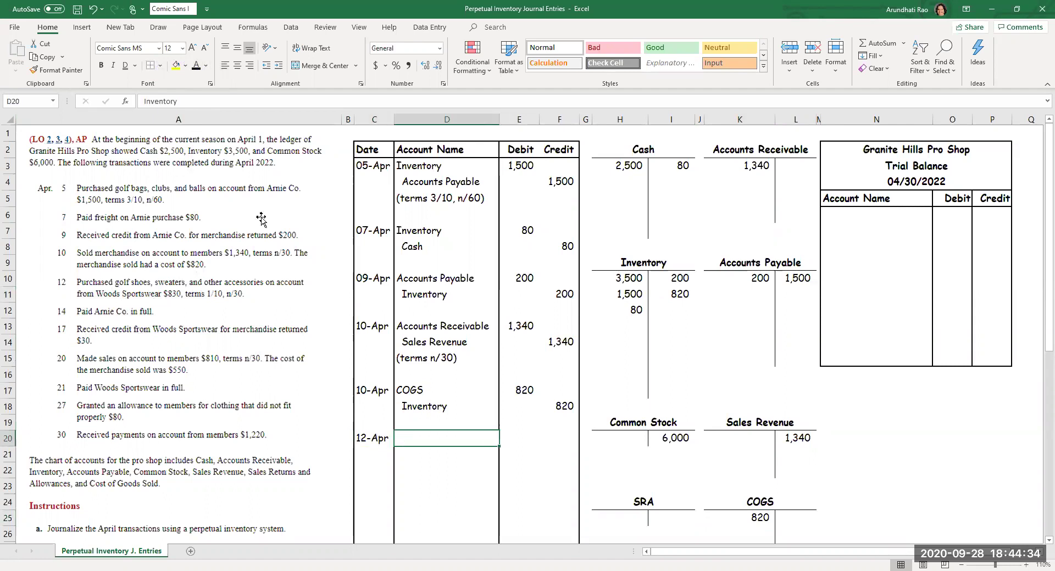
click(426, 453)
click(196, 67)
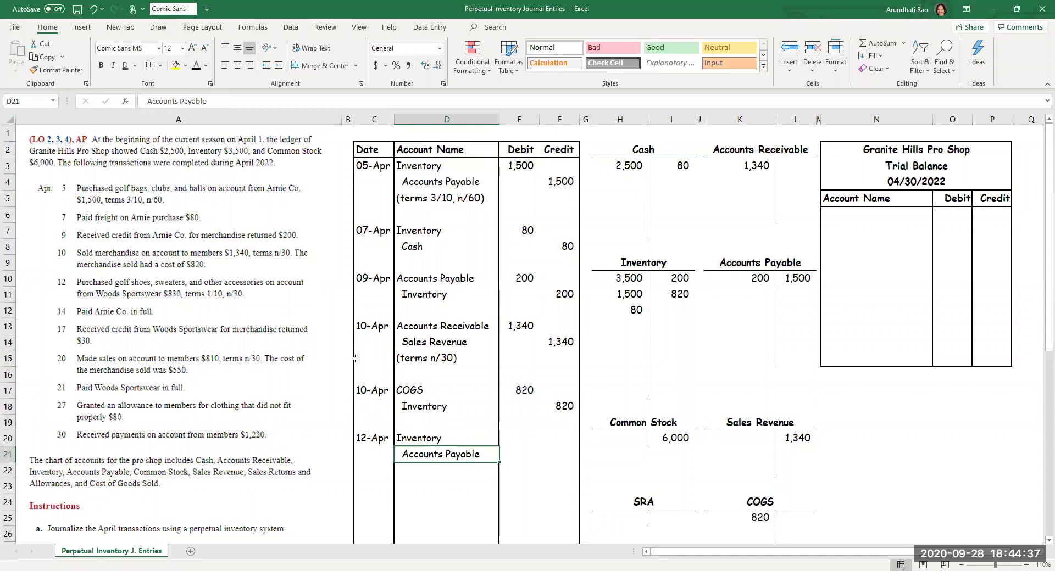
click(422, 471)
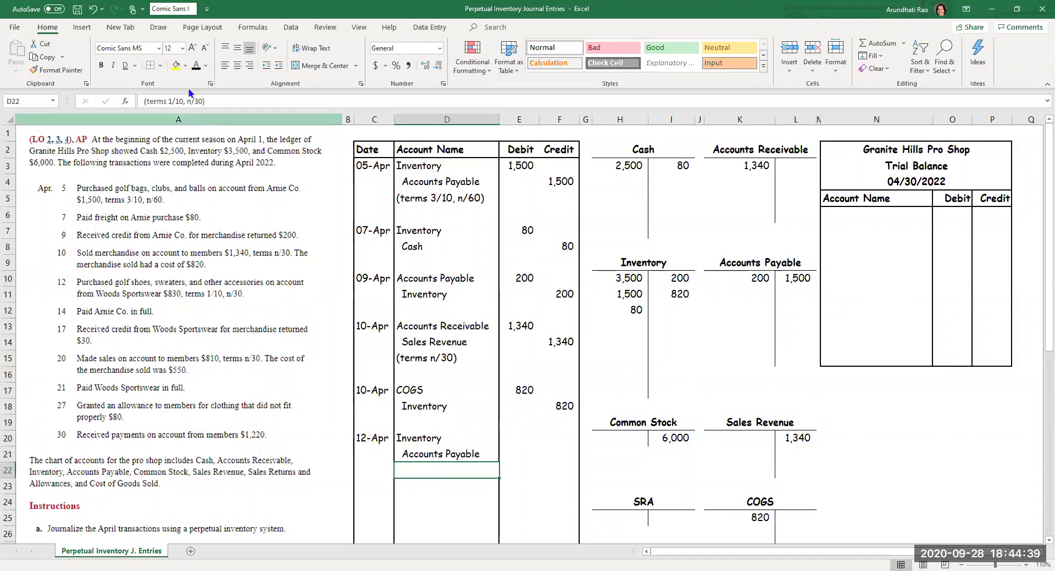
click(196, 66)
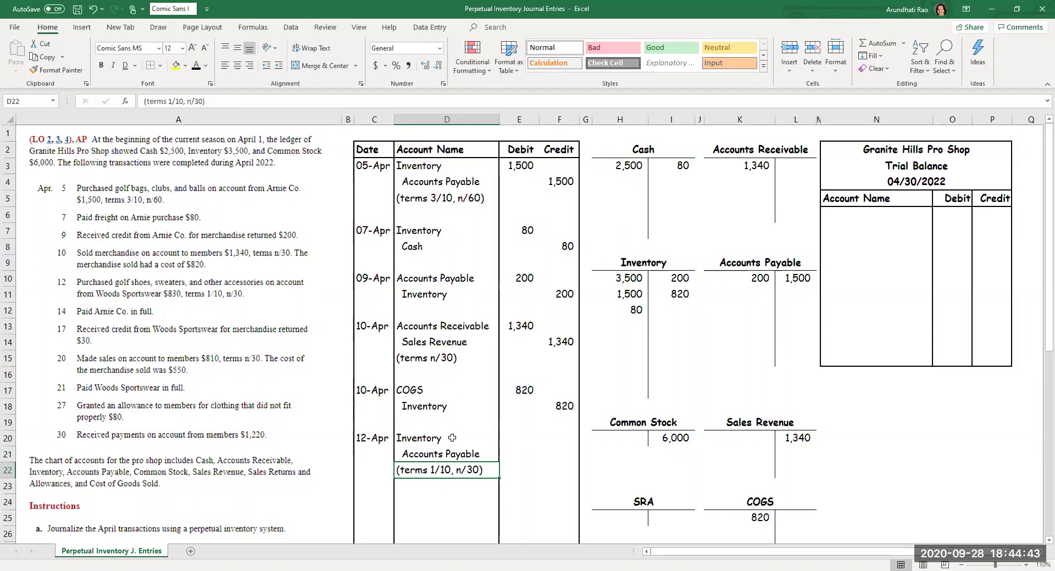
drag(509, 442, 569, 456)
click(196, 66)
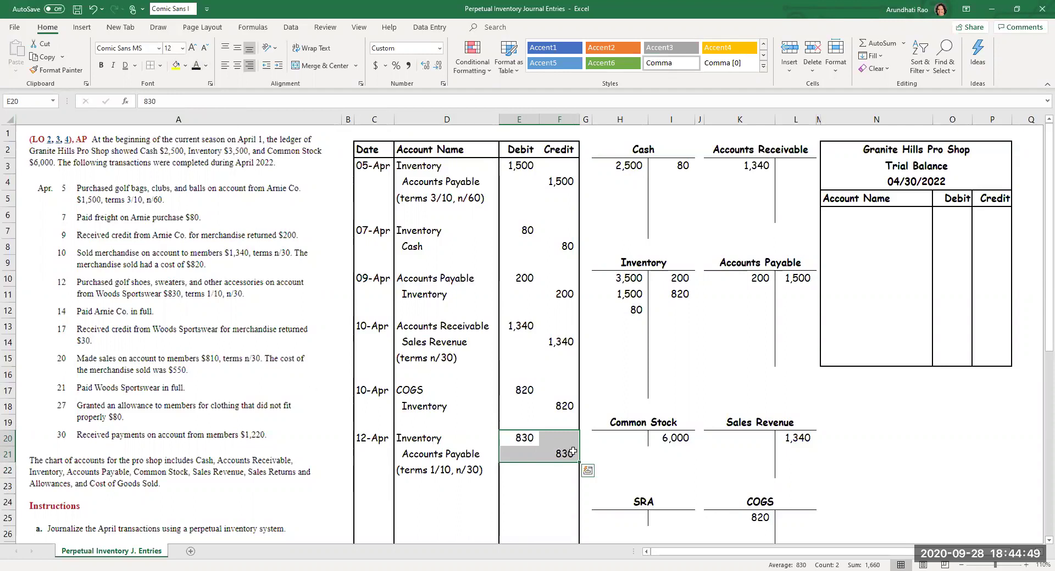
click(533, 438)
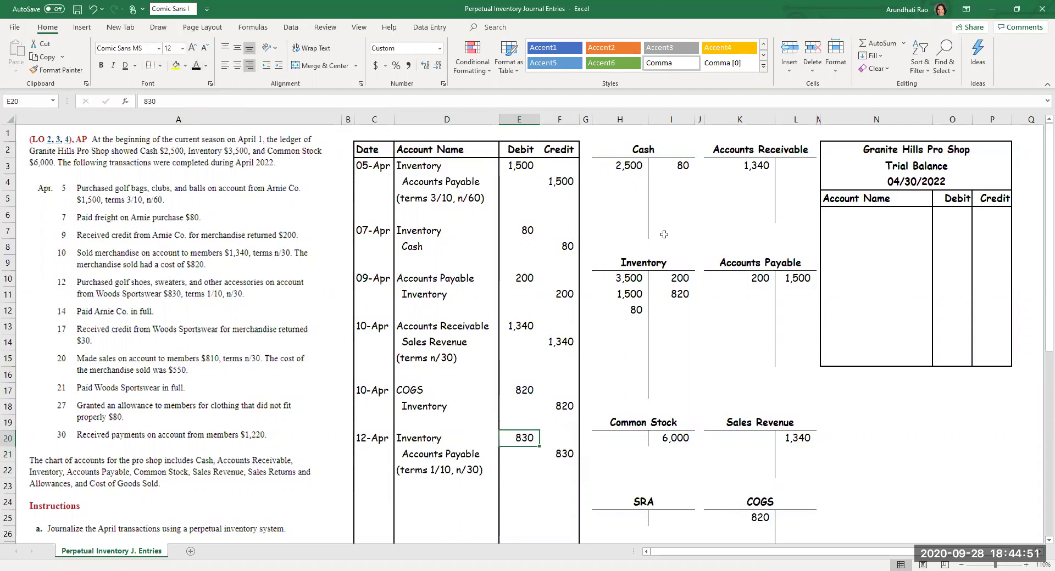
Reveal the 830 postings in black on the Inventory debit side in H13 and the Accounts Payable credit side in L11
click(667, 305)
click(620, 327)
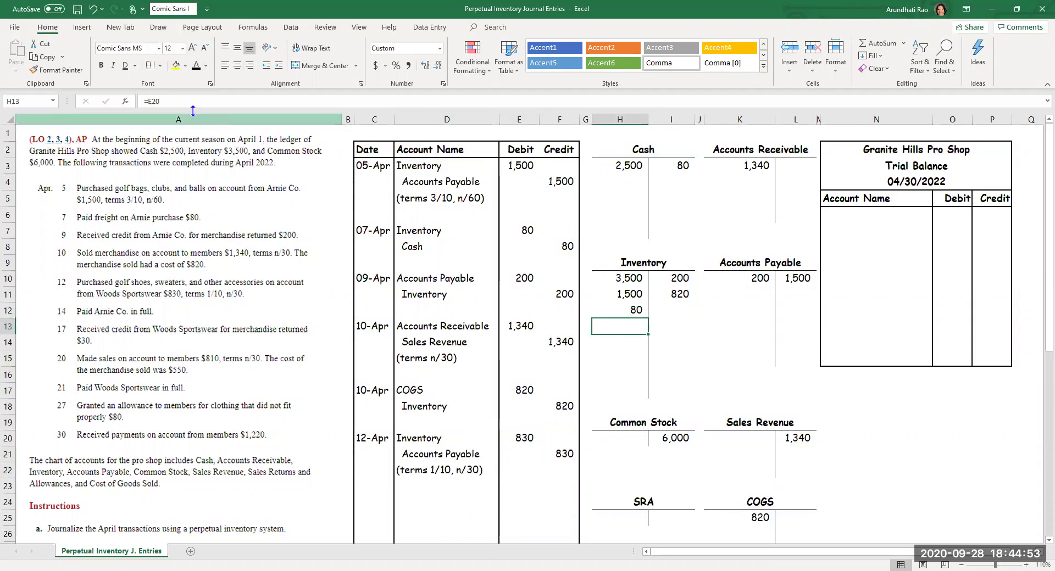
click(197, 65)
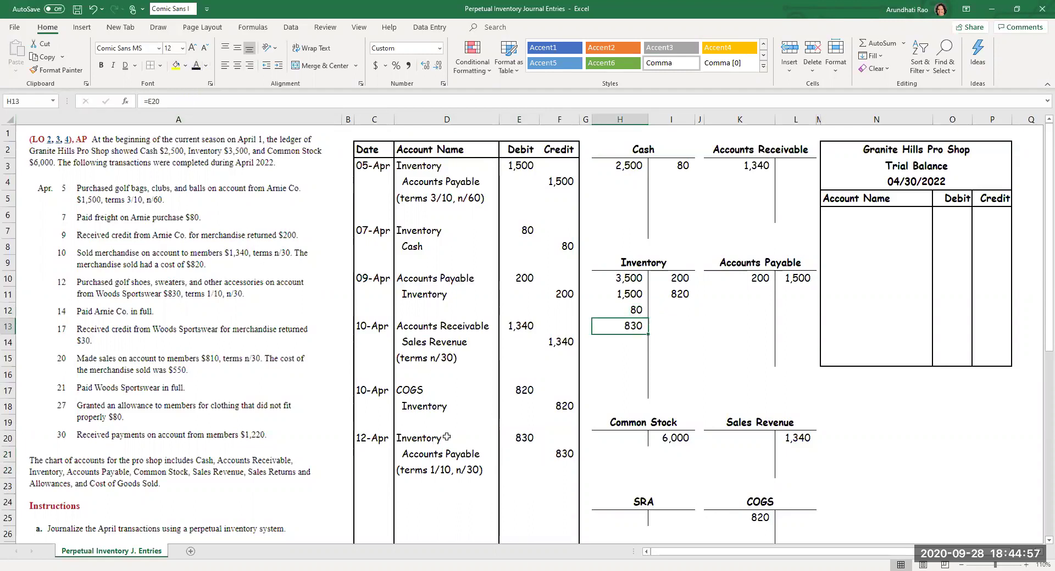
click(799, 288)
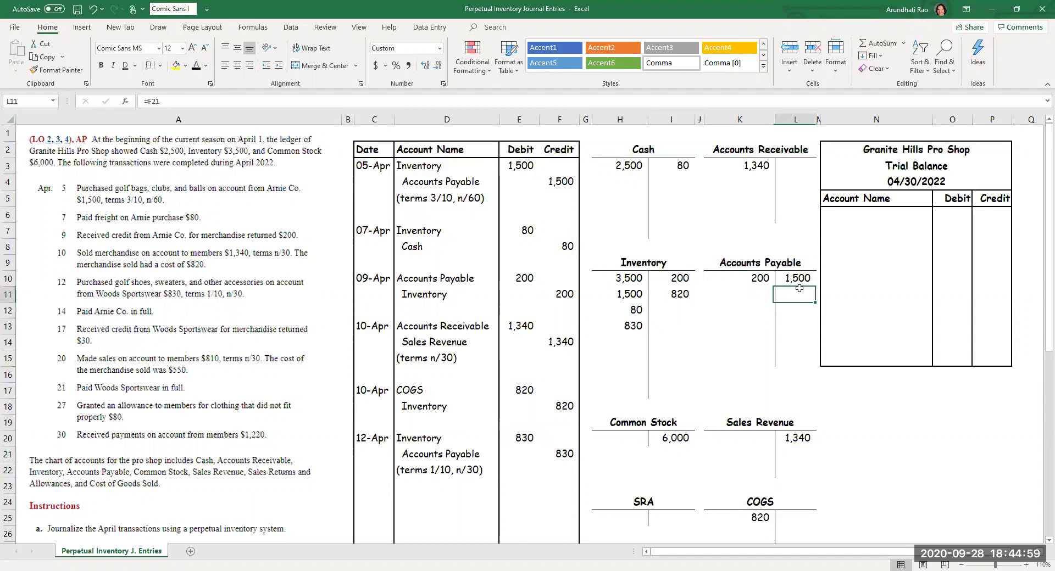
click(196, 65)
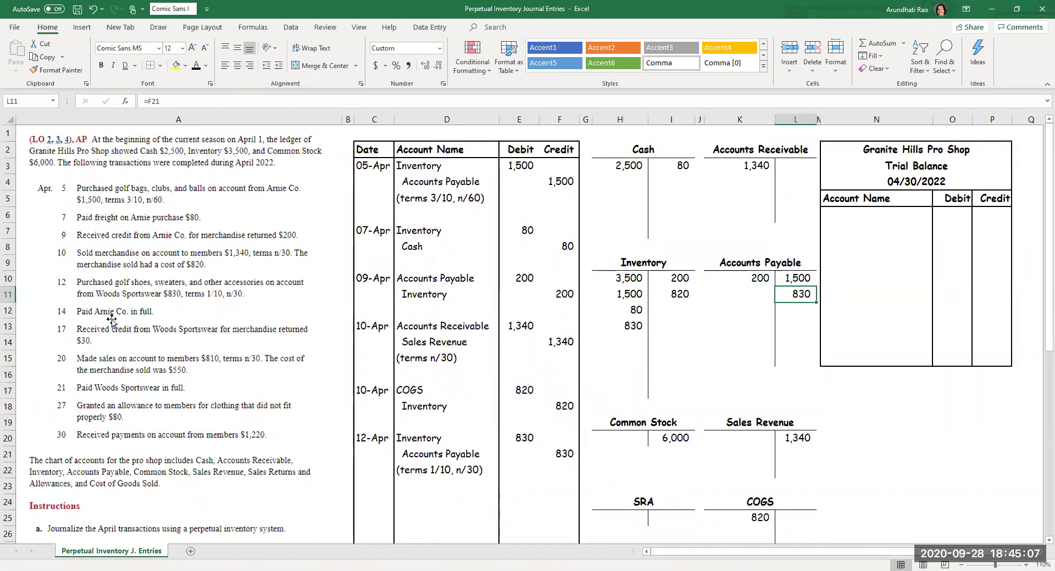
Reveal the 14-Apr date and its Accounts Payable debit of 1,300 in row 24 in black
click(373, 501)
click(198, 67)
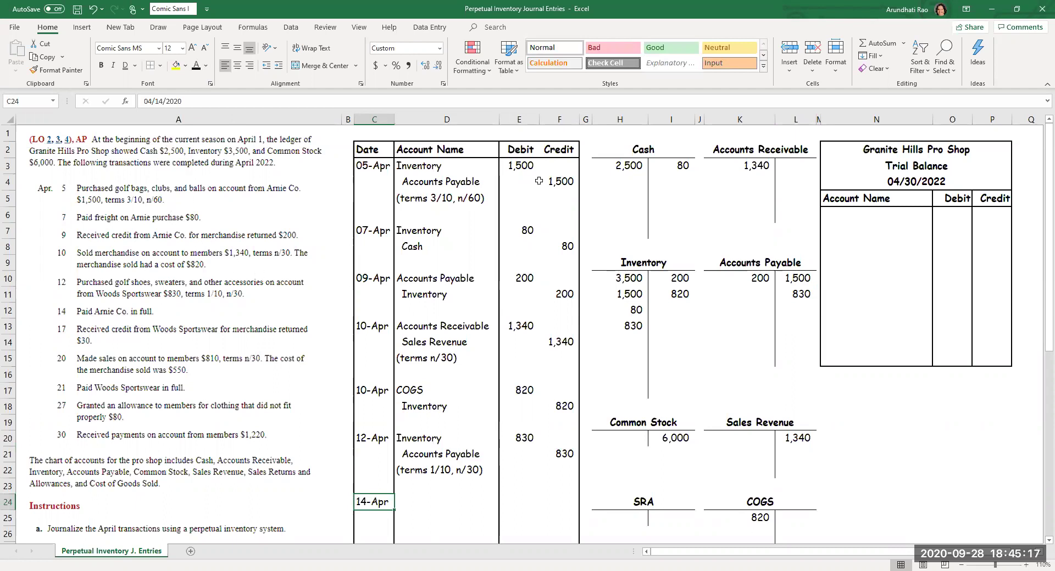
click(540, 181)
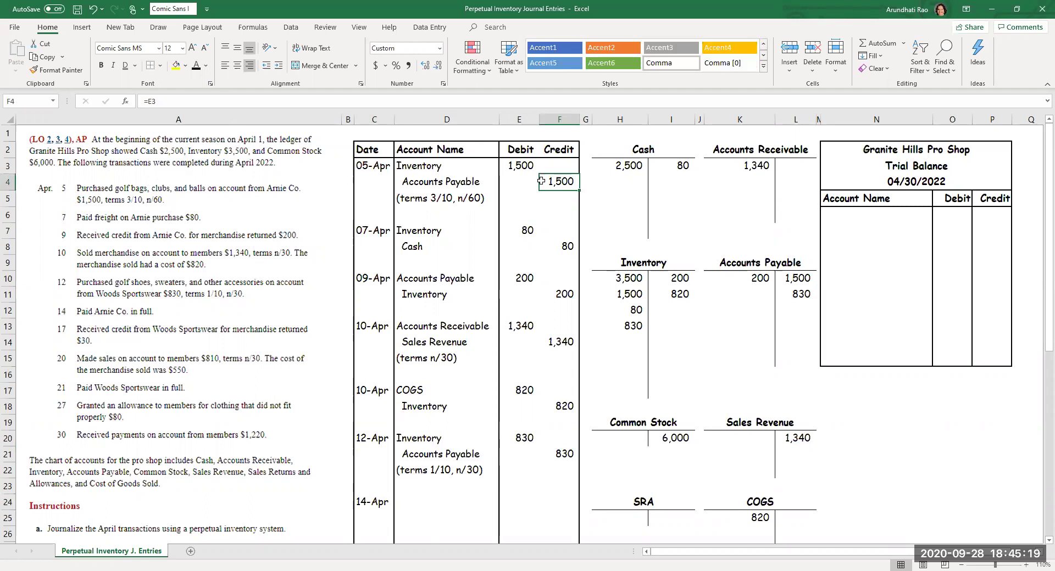
click(512, 288)
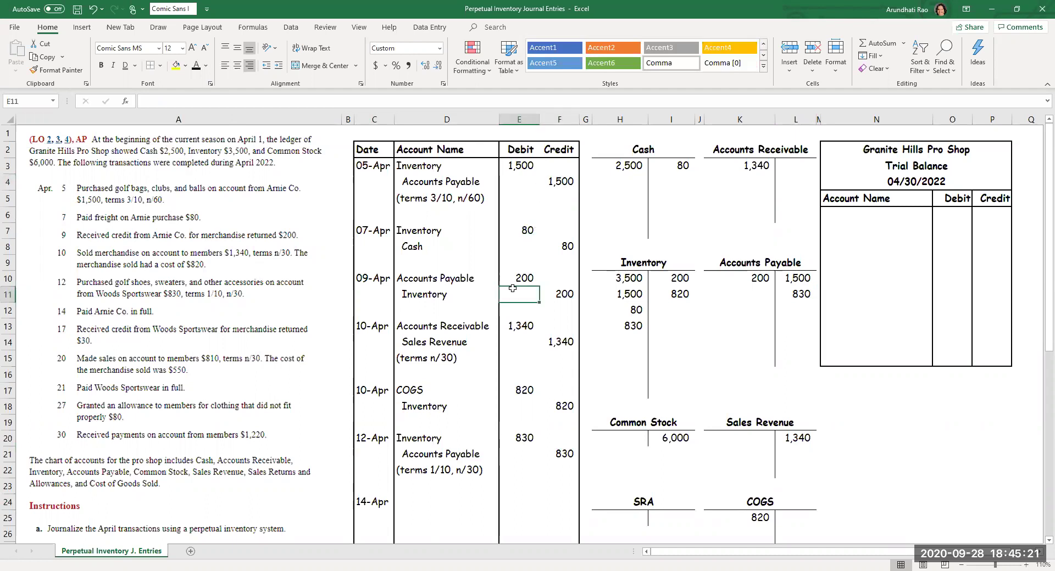
click(511, 275)
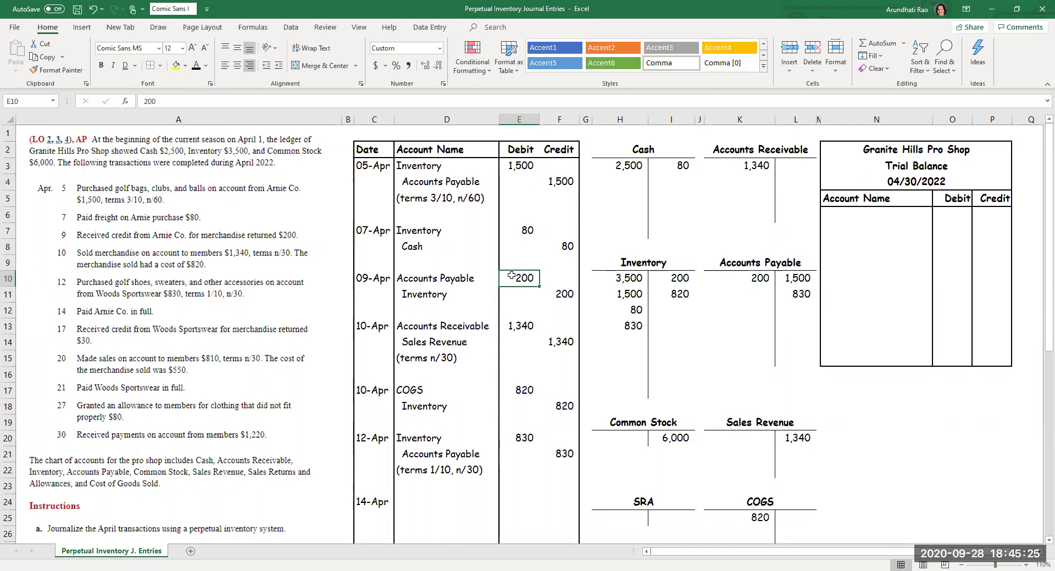
click(449, 500)
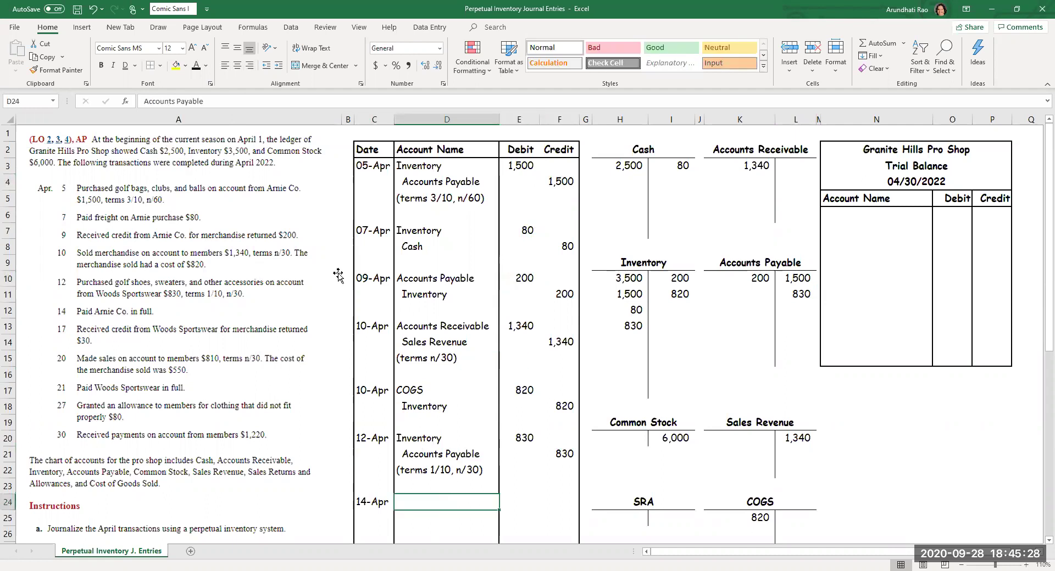
click(202, 68)
click(511, 498)
click(198, 68)
Highlight in yellow the related Accounts Payable lines: the 1,500 credit in row 4, 200 debit in row 10 and 1,300 debit in row 24
drag(474, 183, 548, 187)
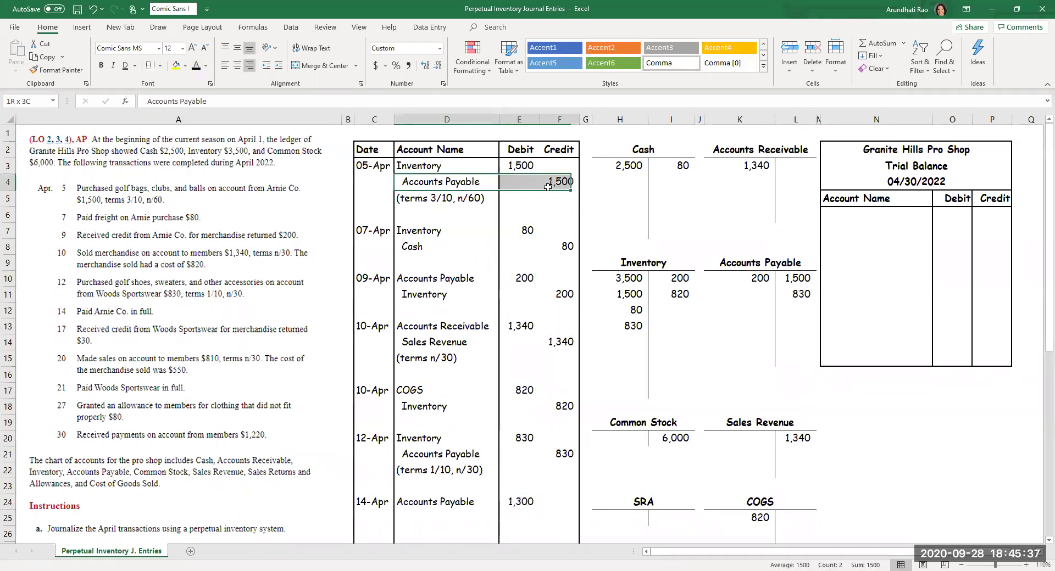
click(175, 66)
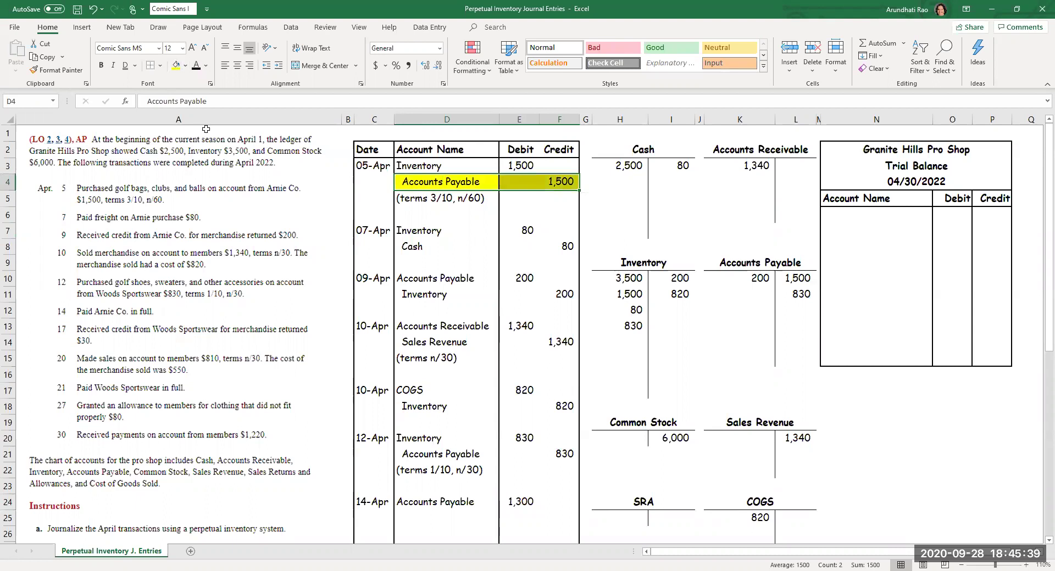
drag(433, 278, 514, 278)
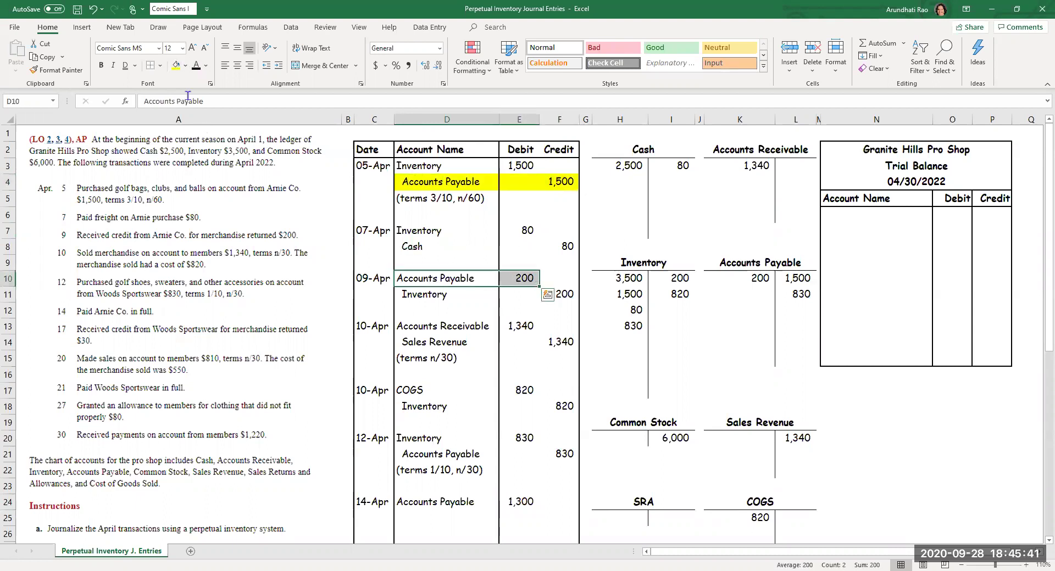
click(176, 65)
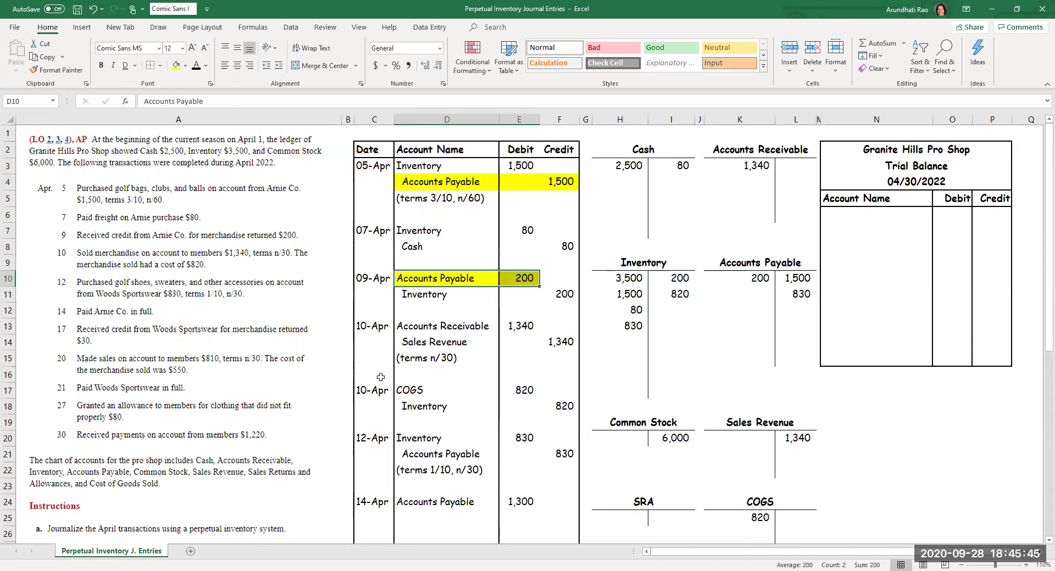
click(431, 393)
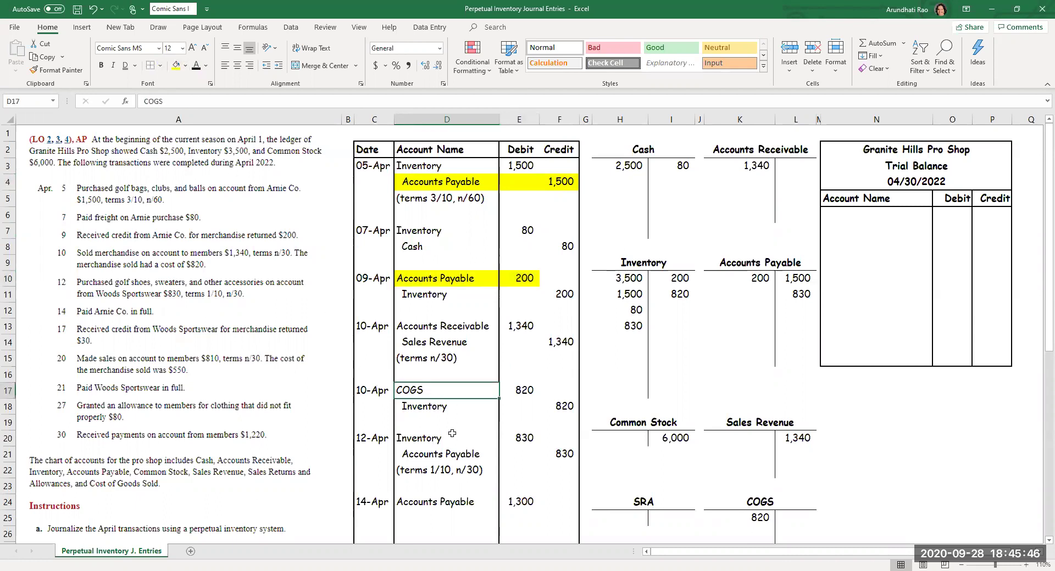
click(549, 456)
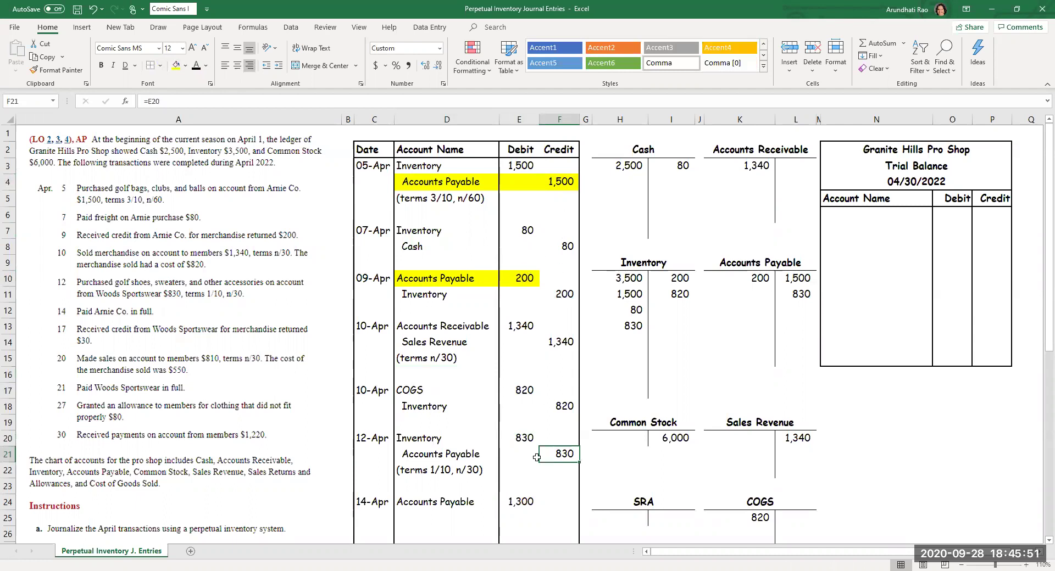
drag(485, 501, 519, 502)
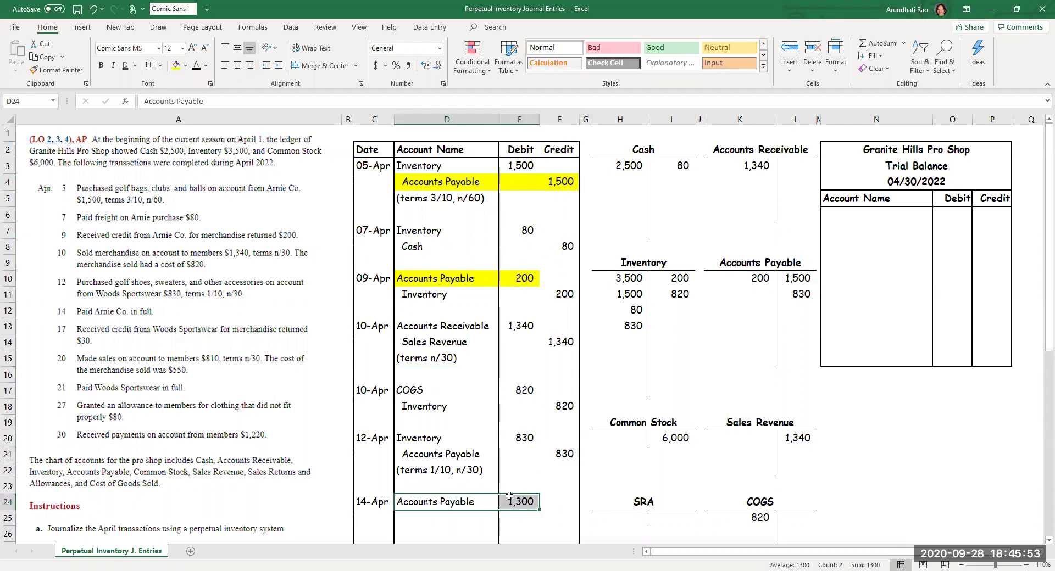
click(176, 66)
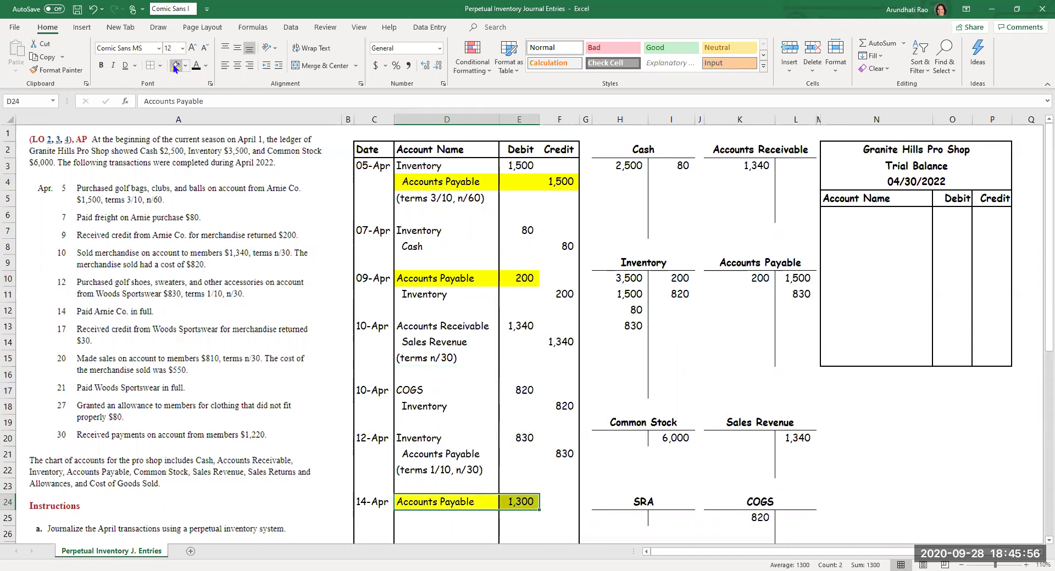
Reveal the 14-Apr credit lines in rows 25 and 26 in black, crediting Inventory 39 and Cash 1,261
click(382, 501)
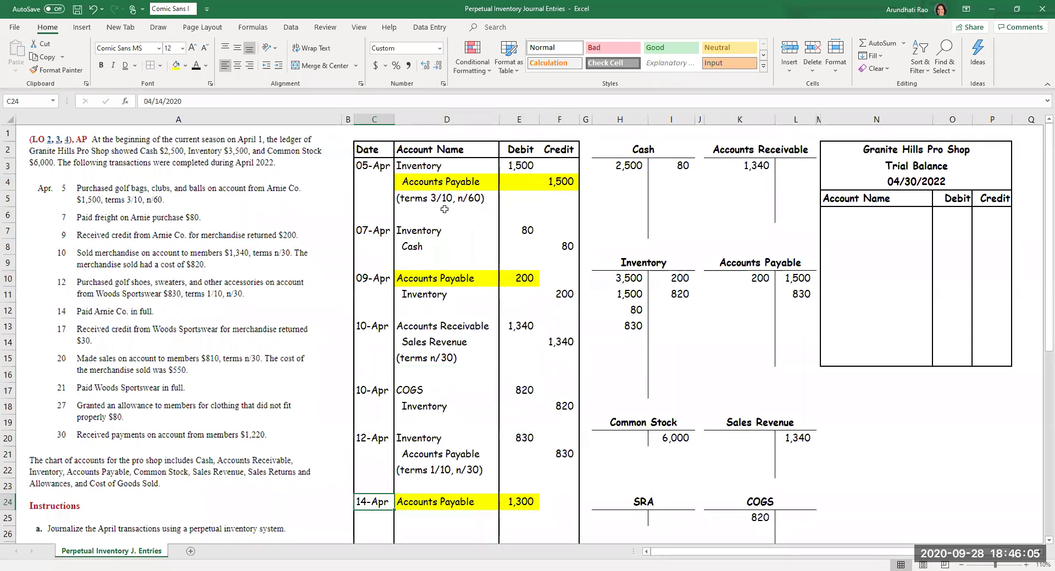
click(384, 170)
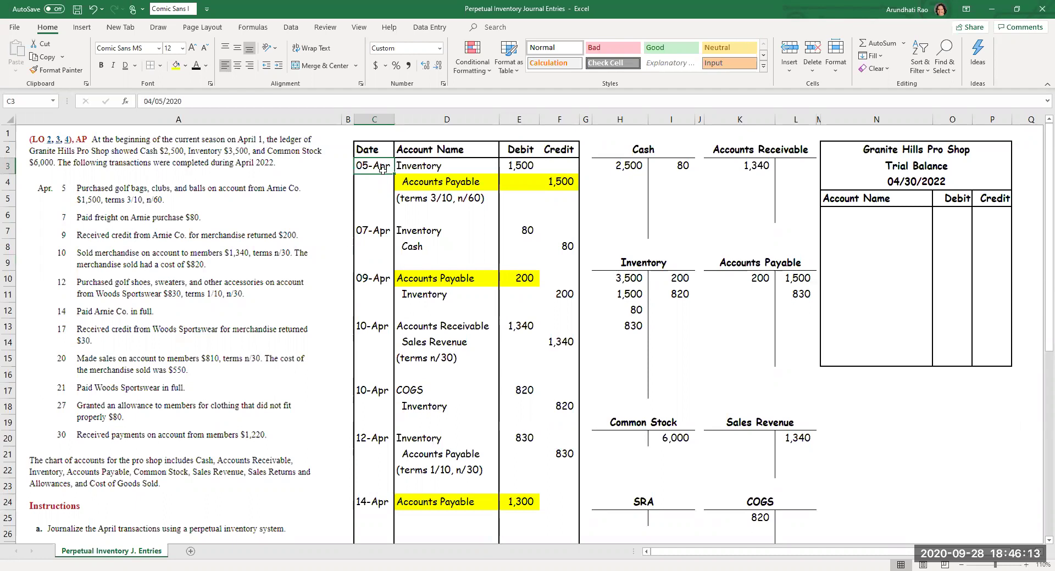
click(383, 504)
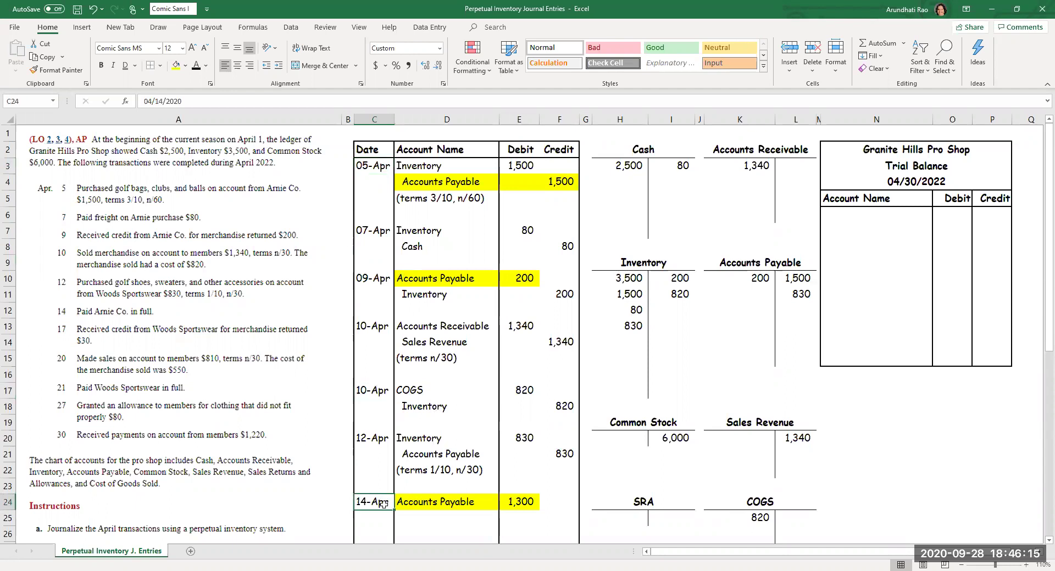
scroll(383, 504, down, 1)
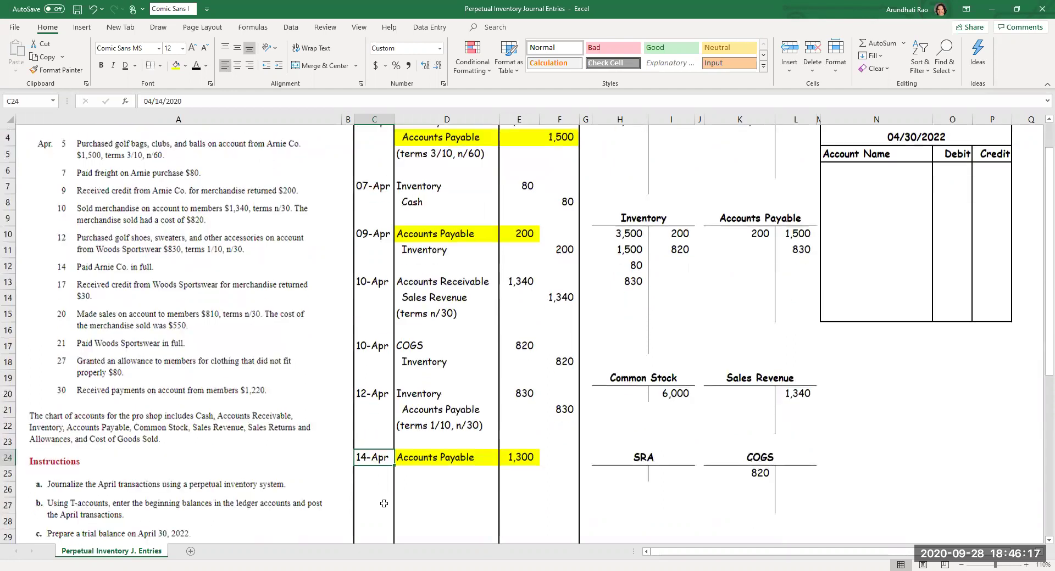
click(422, 459)
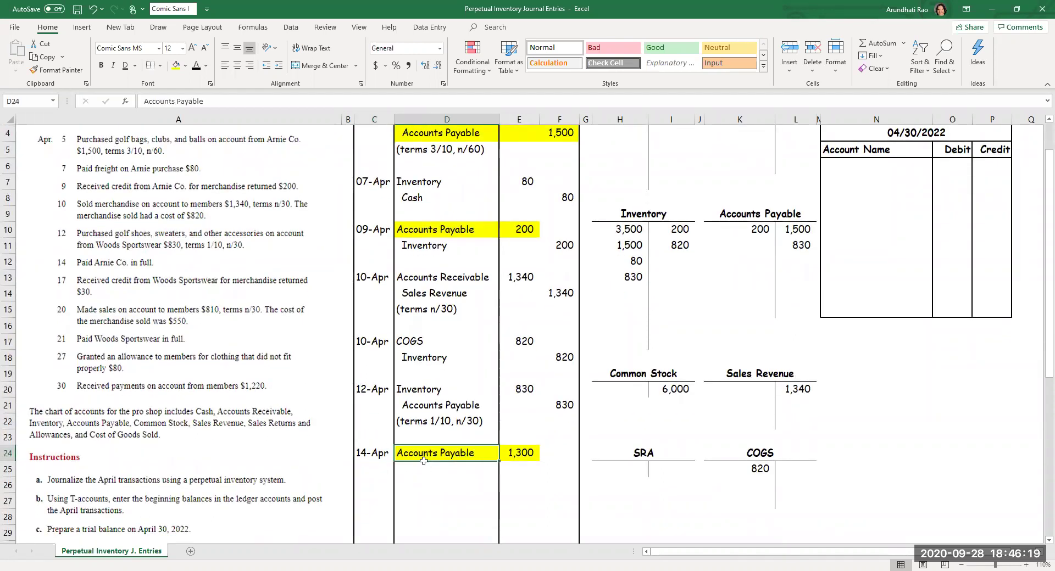
click(425, 471)
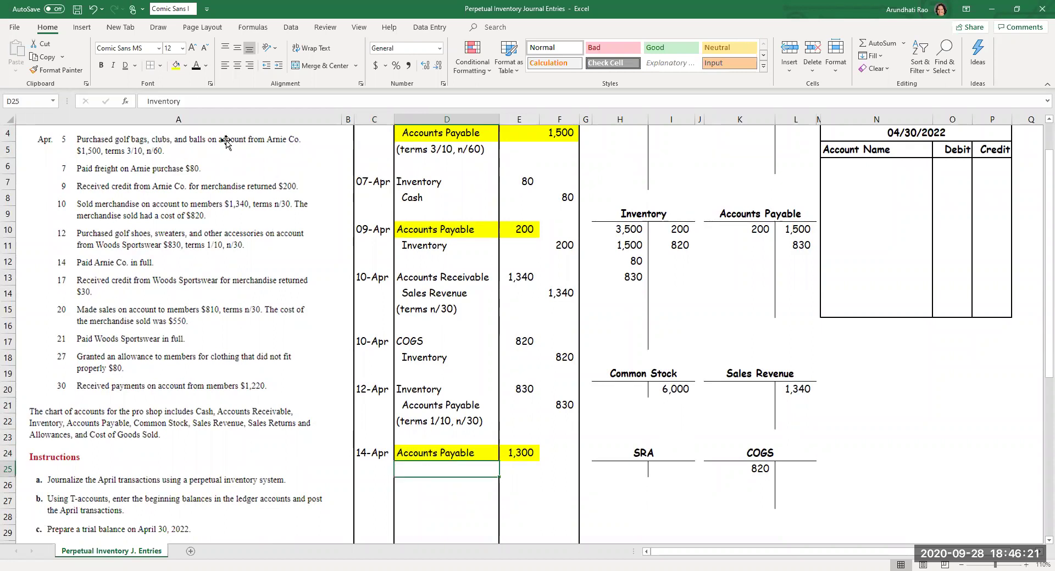
click(196, 66)
click(555, 467)
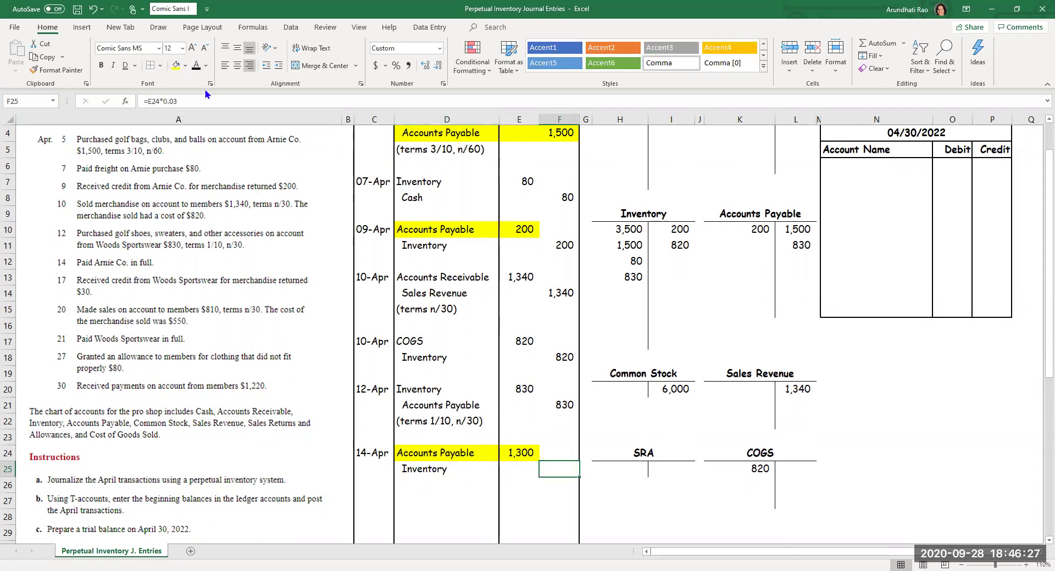
click(196, 65)
drag(463, 486, 555, 485)
click(195, 68)
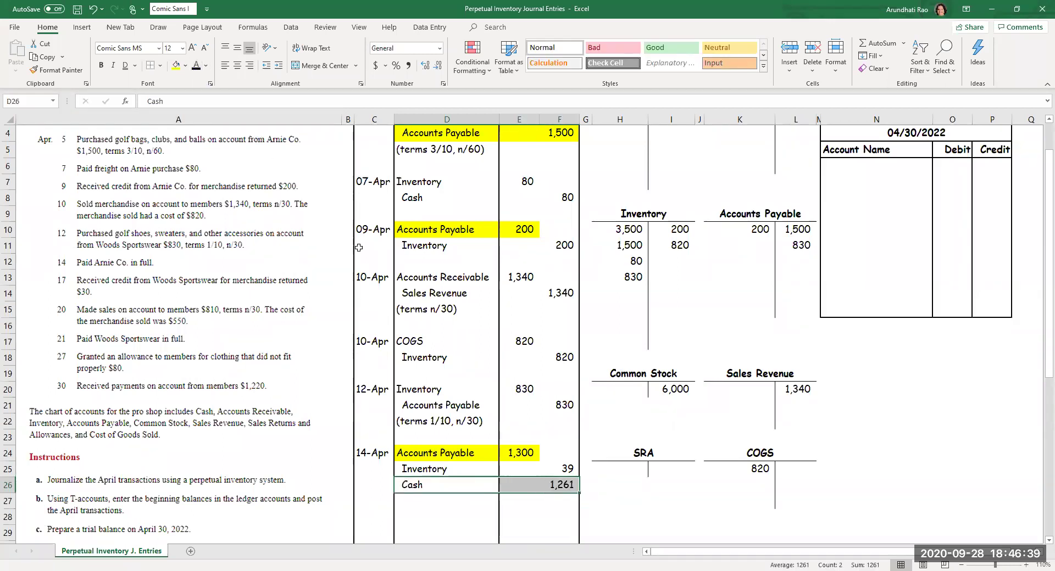
Reveal the 14-Apr postings in black: Accounts Payable debit 1,300 in K11, Inventory credit 39 in I12 and Cash credit 1,261 in I4
click(505, 457)
click(556, 469)
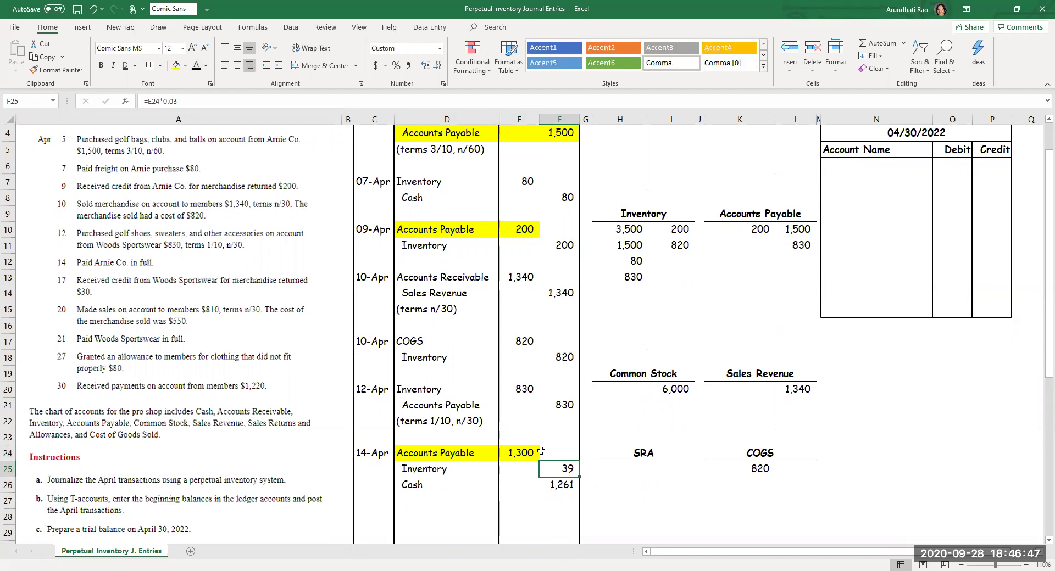
click(763, 248)
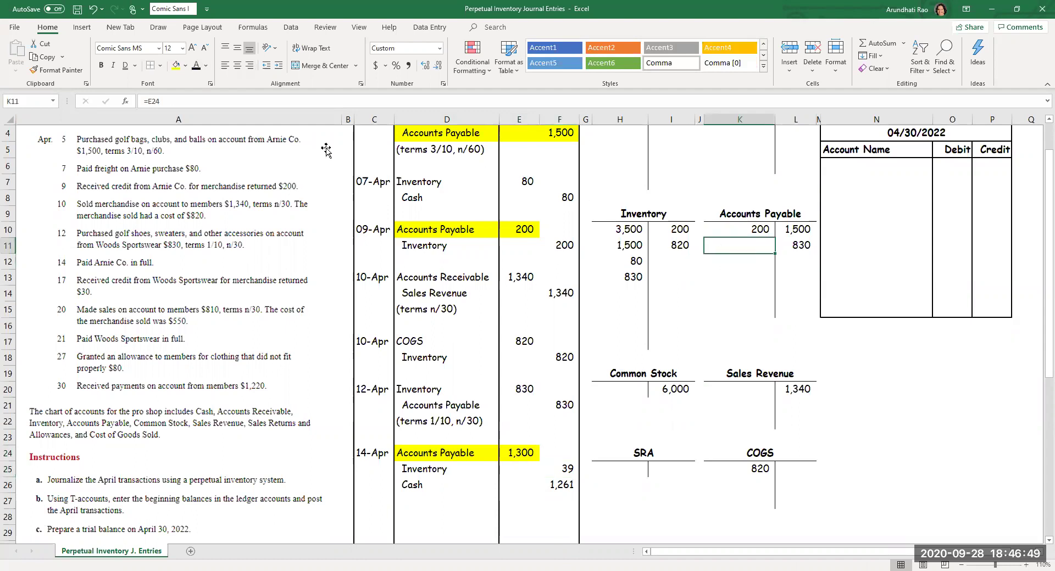
click(197, 66)
scroll(620, 281, up, 1)
click(681, 307)
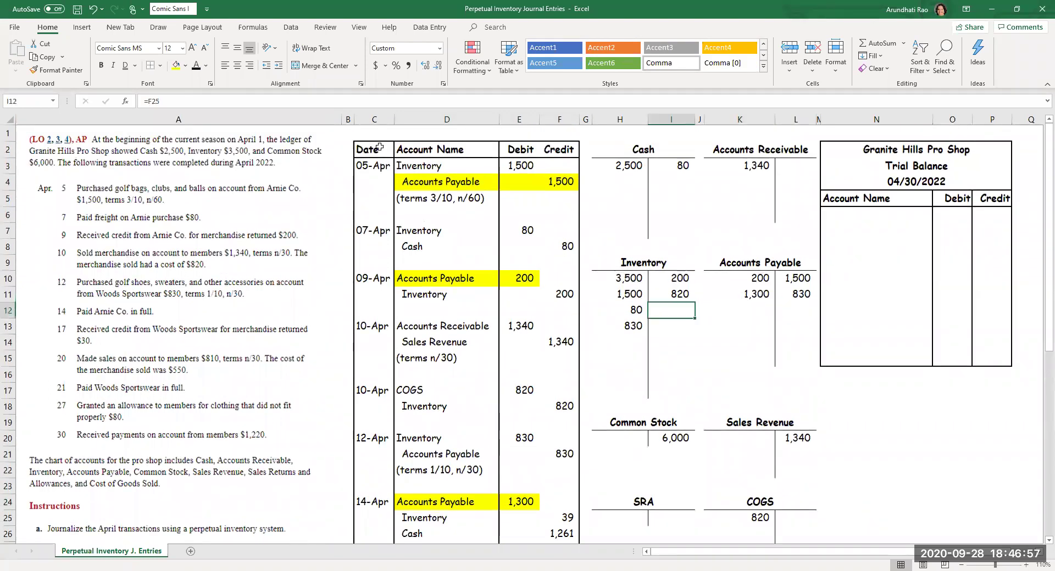
click(198, 67)
click(676, 173)
click(674, 182)
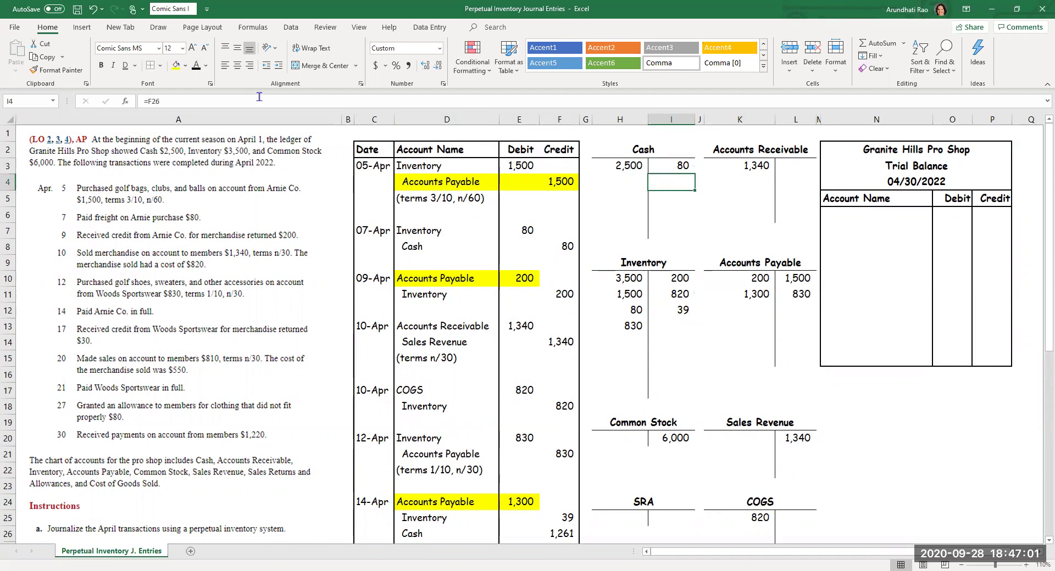
click(198, 67)
Reveal the 17-Apr journal entry in rows 28 and 29 in black, debiting Accounts Payable and crediting Inventory 30
scroll(452, 310, down, 1)
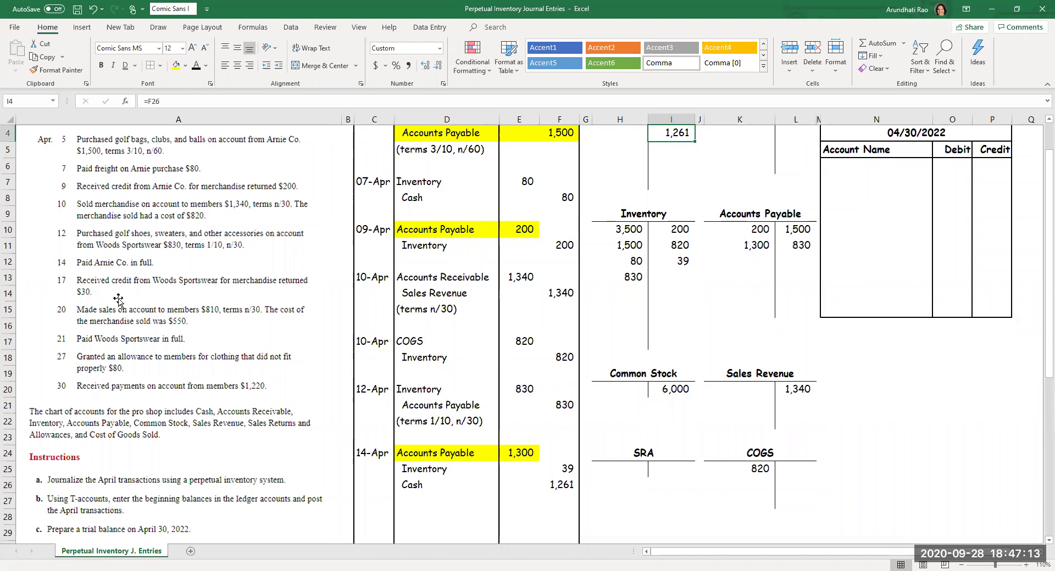
click(377, 502)
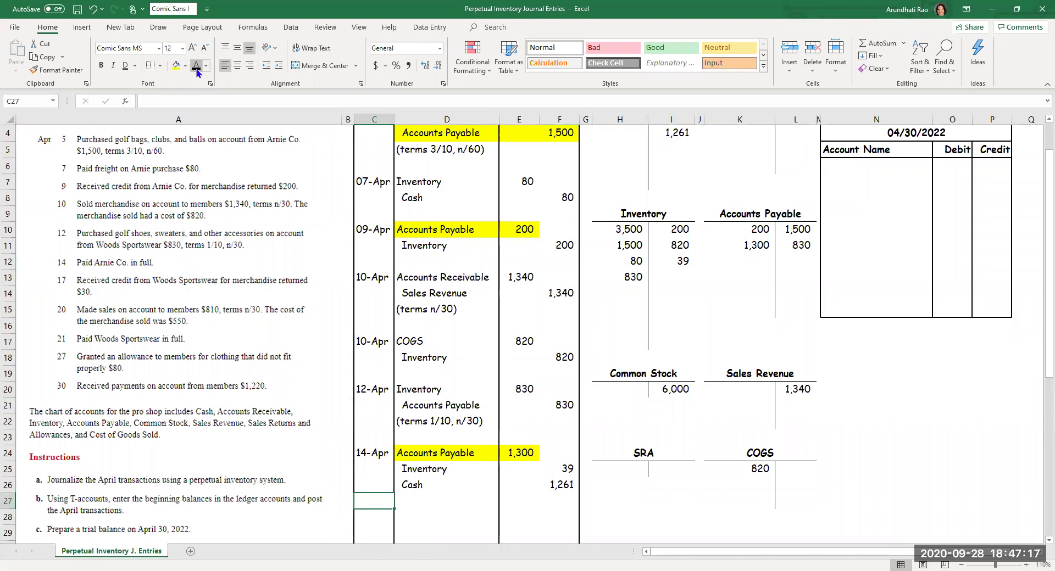
click(373, 518)
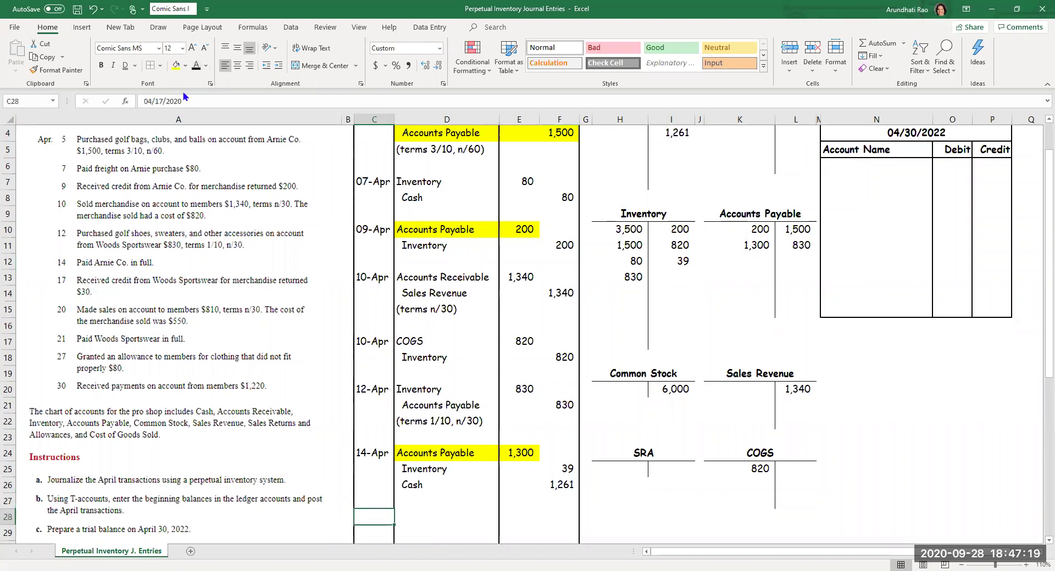
click(196, 65)
scroll(390, 328, down, 1)
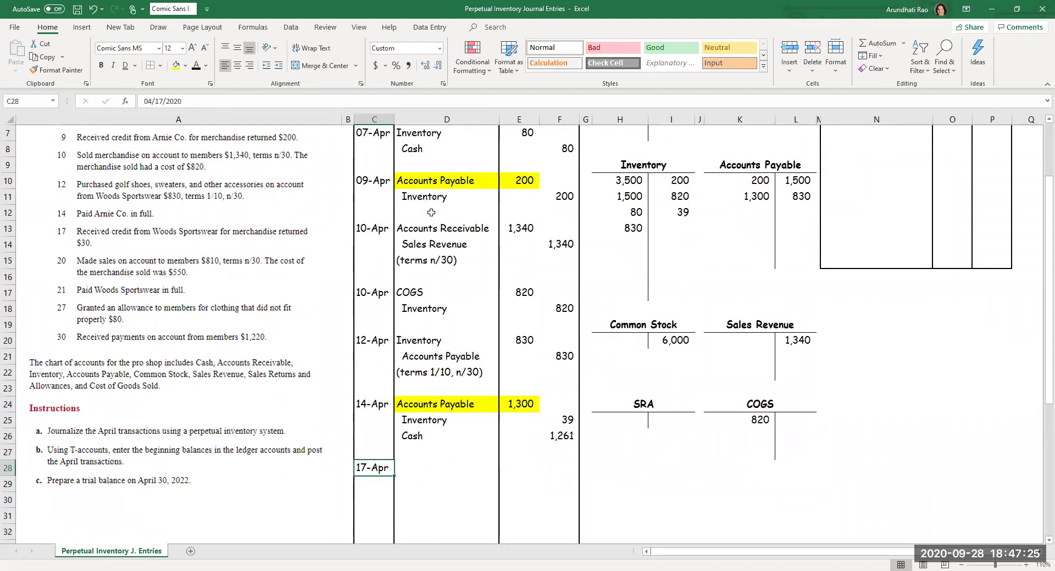
drag(456, 466, 459, 487)
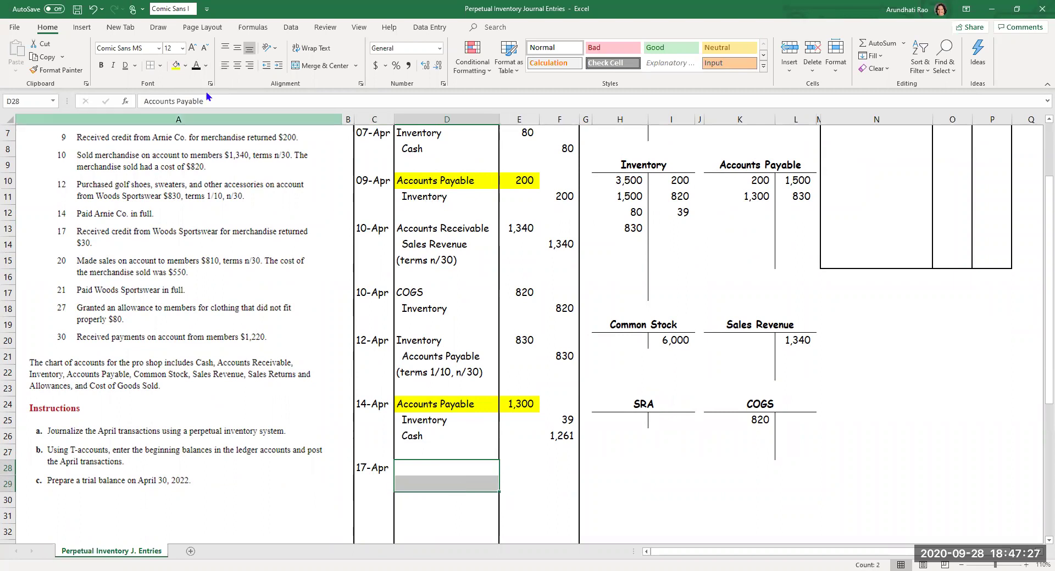
click(196, 68)
drag(513, 466, 563, 485)
click(195, 69)
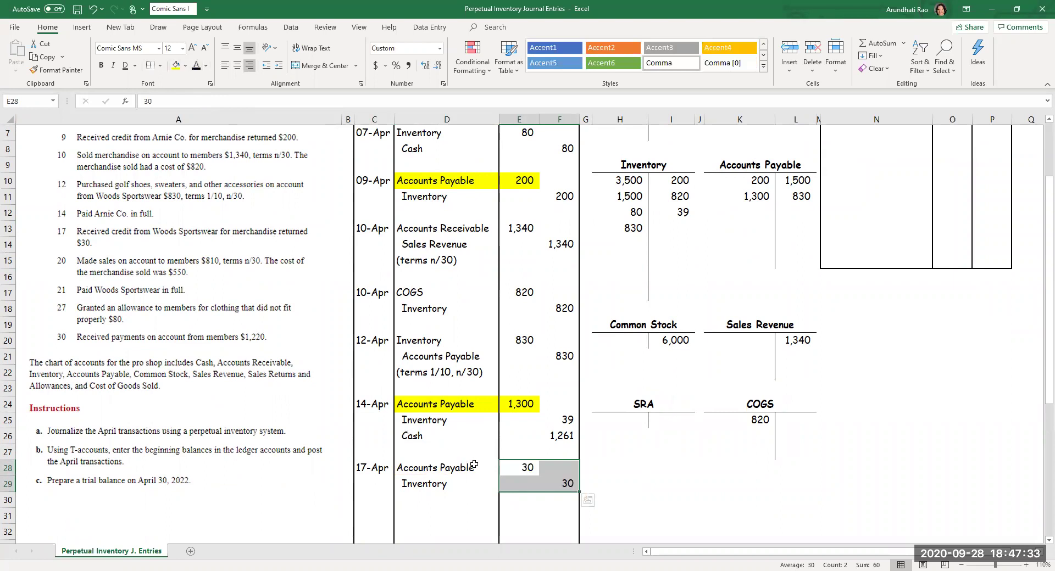
Reveal the 17-Apr postings in black: Accounts Payable debit 30 in K12 and Inventory credit 30 in I13
click(513, 469)
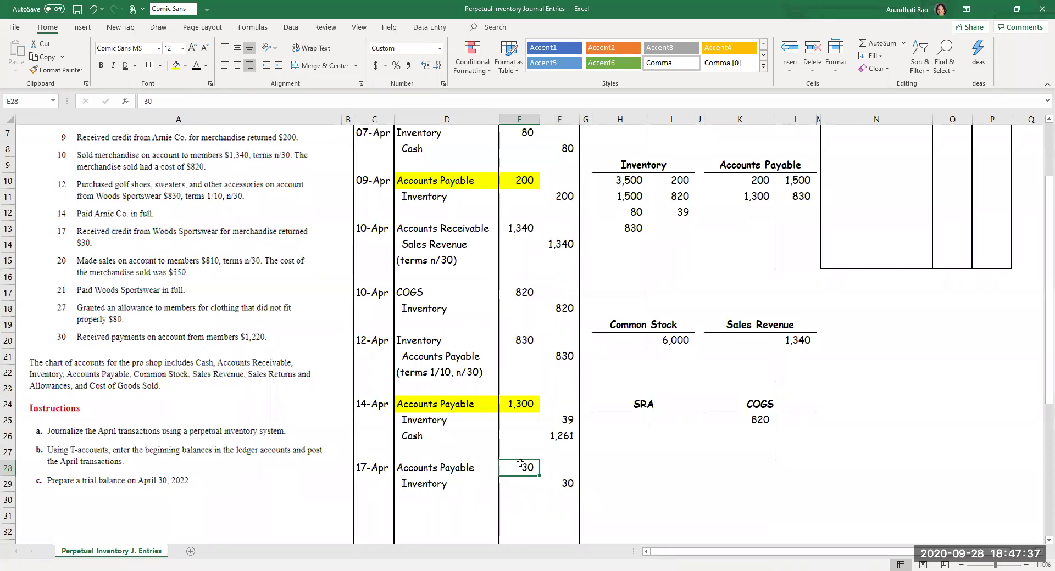
click(740, 212)
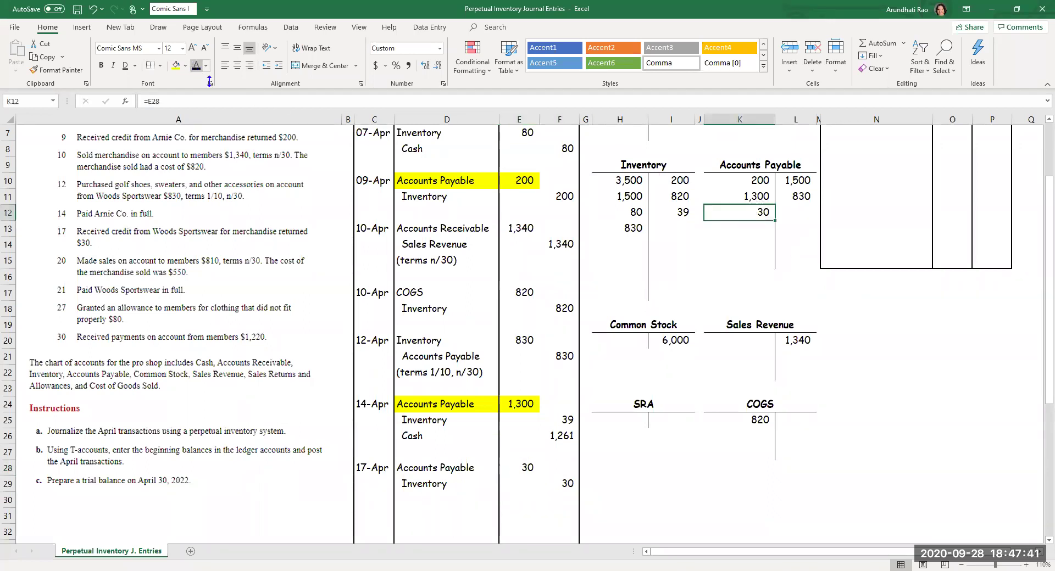
click(654, 226)
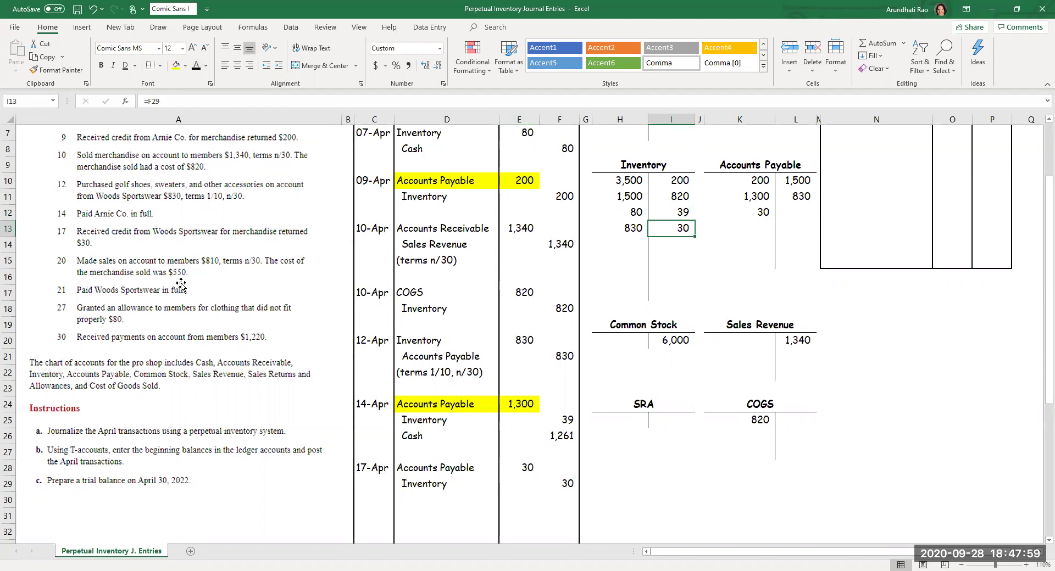
Reveal the 20-Apr sales entry in rows 31 to 33 in black, debiting Accounts Receivable and crediting Sales Revenue 810, terms n/30
click(435, 338)
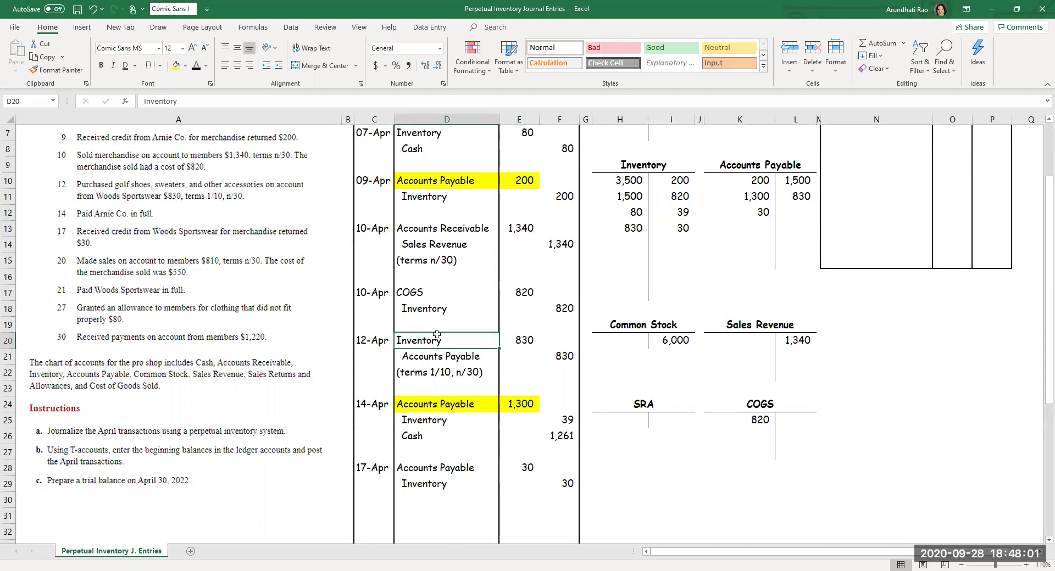
scroll(437, 335, down, 1)
click(430, 183)
drag(433, 200, 439, 261)
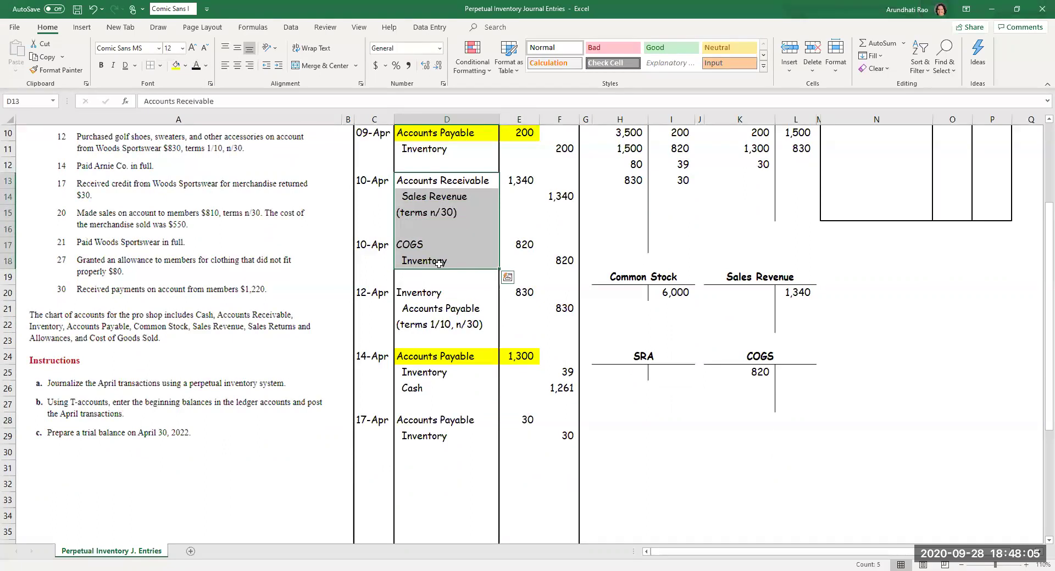
drag(374, 466, 456, 524)
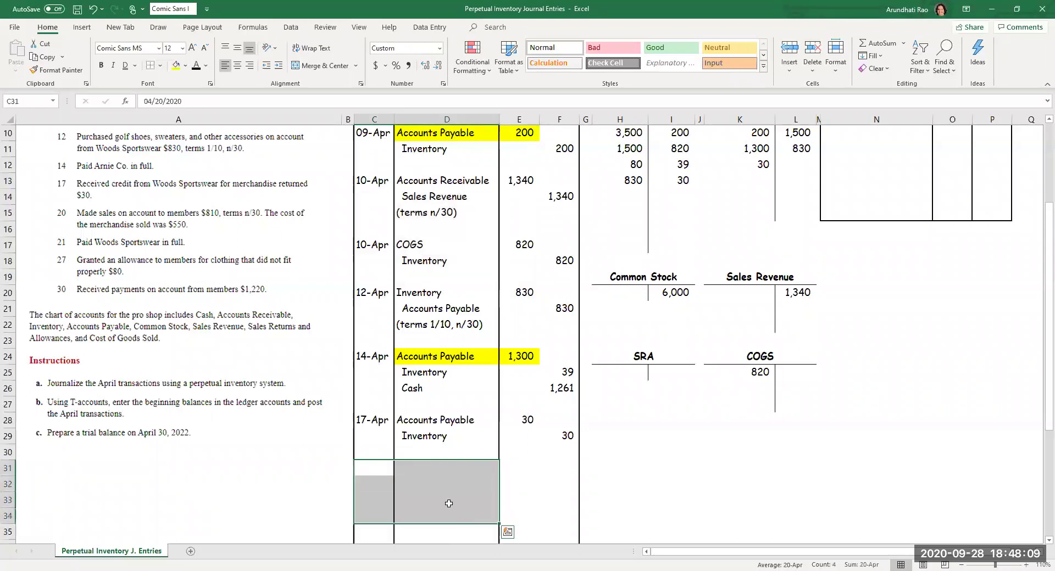
click(202, 65)
scroll(390, 445, down, 1)
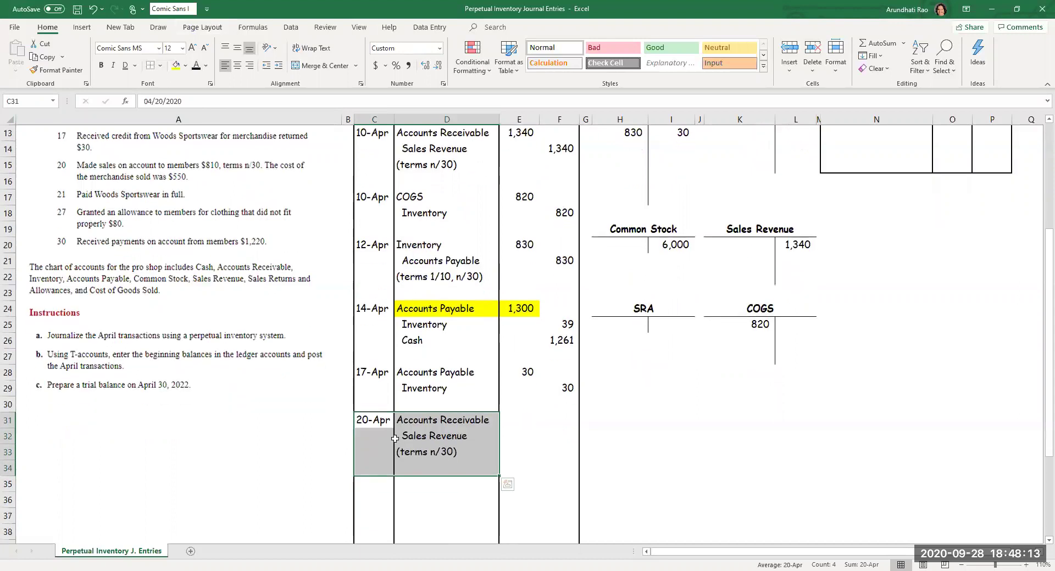
drag(522, 421, 561, 439)
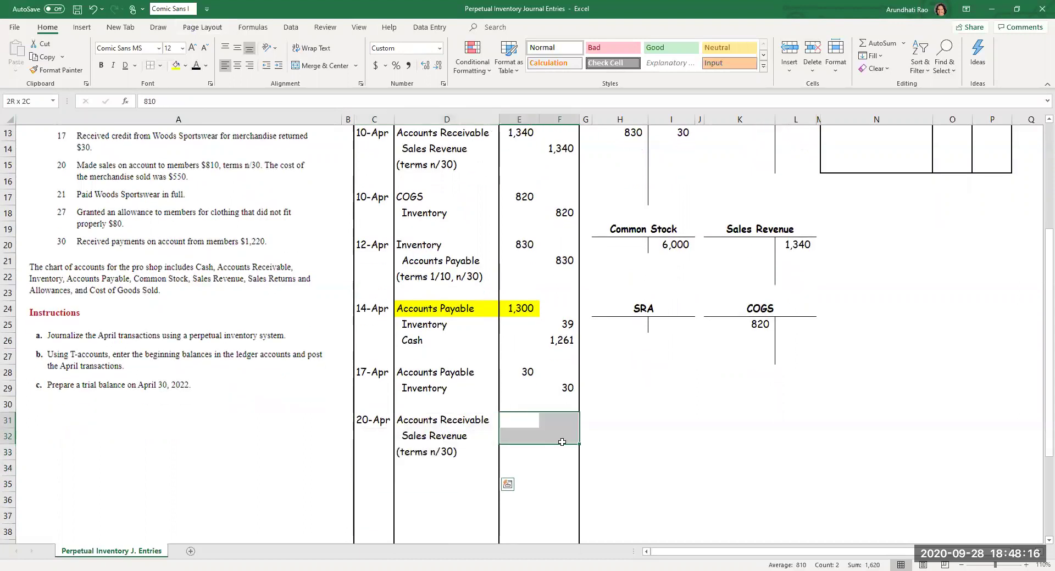
click(196, 66)
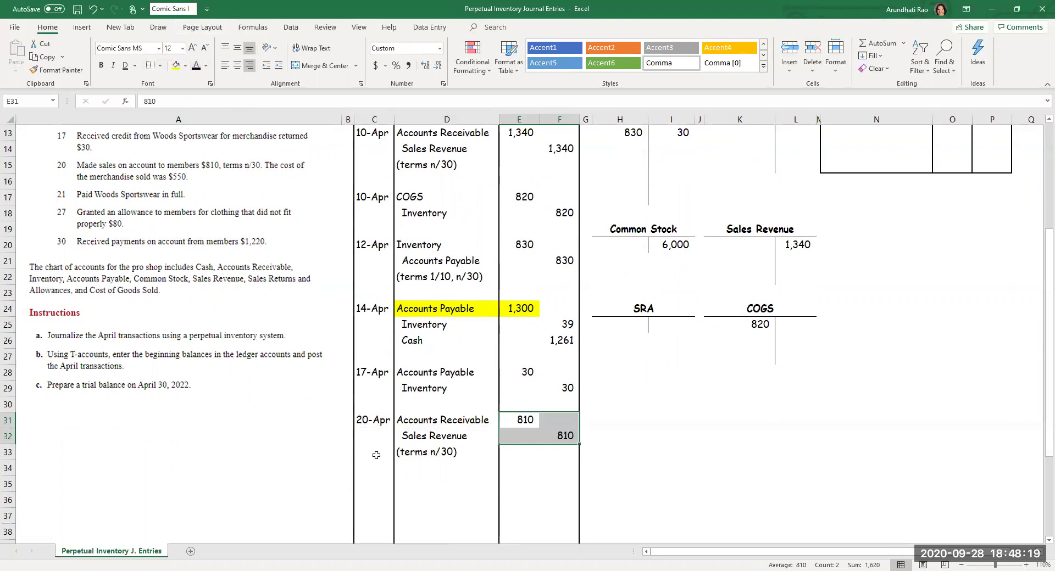
Reveal the 20-Apr cost entry in rows 35 and 36 in black, debiting COGS and crediting Inventory 550
drag(387, 475, 575, 492)
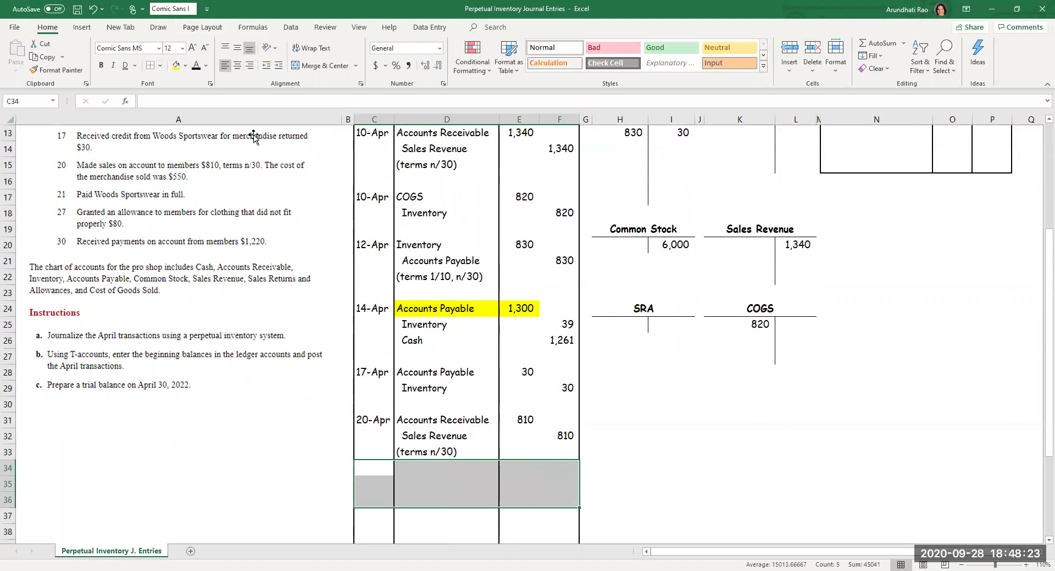
click(196, 66)
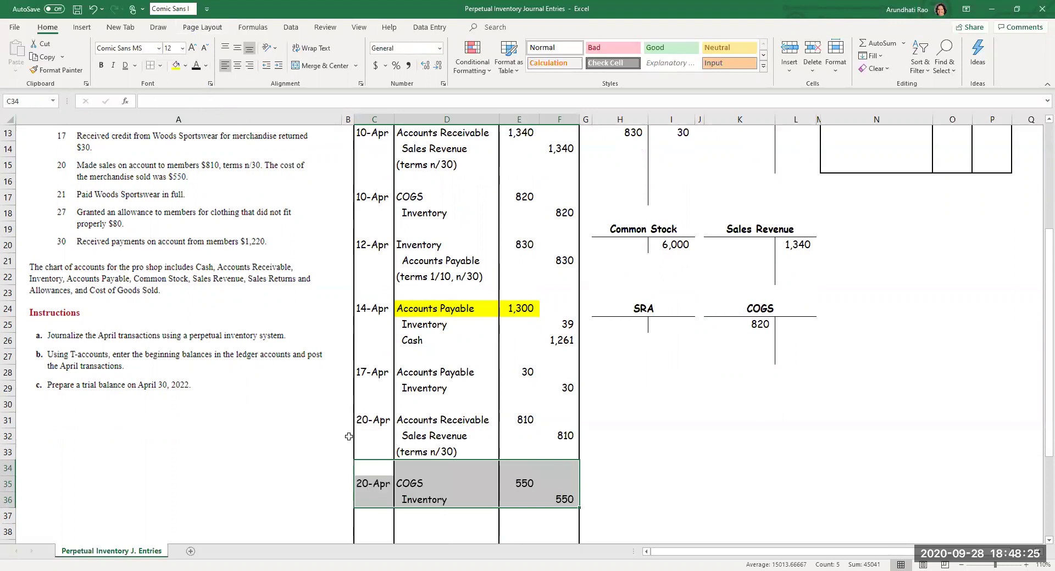
click(399, 481)
click(416, 500)
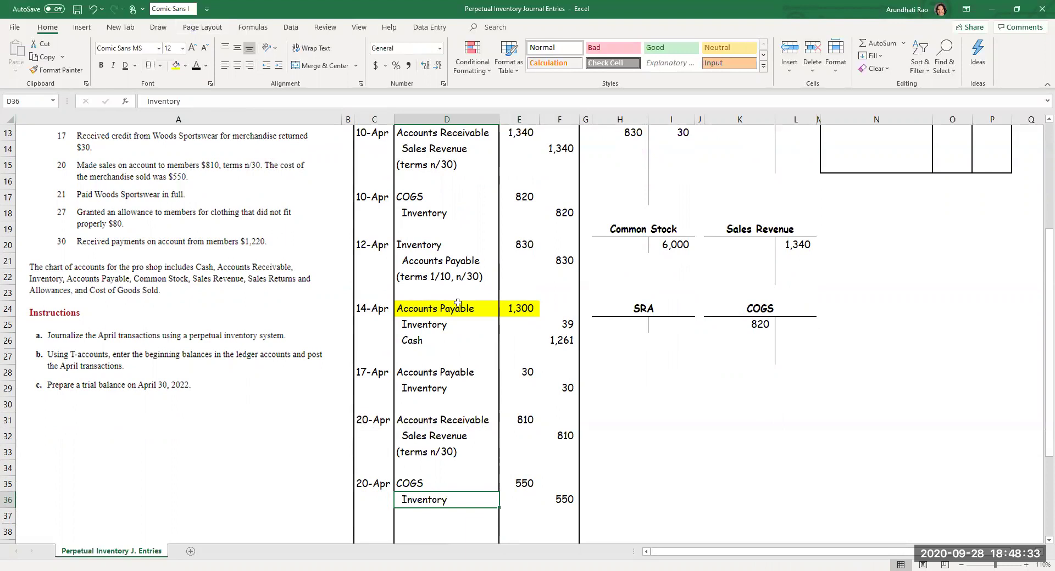
Reveal the 20-Apr sales postings in black: Accounts Receivable debit 810 in K4 and Sales Revenue credit 810 in L21
scroll(567, 339, up, 1)
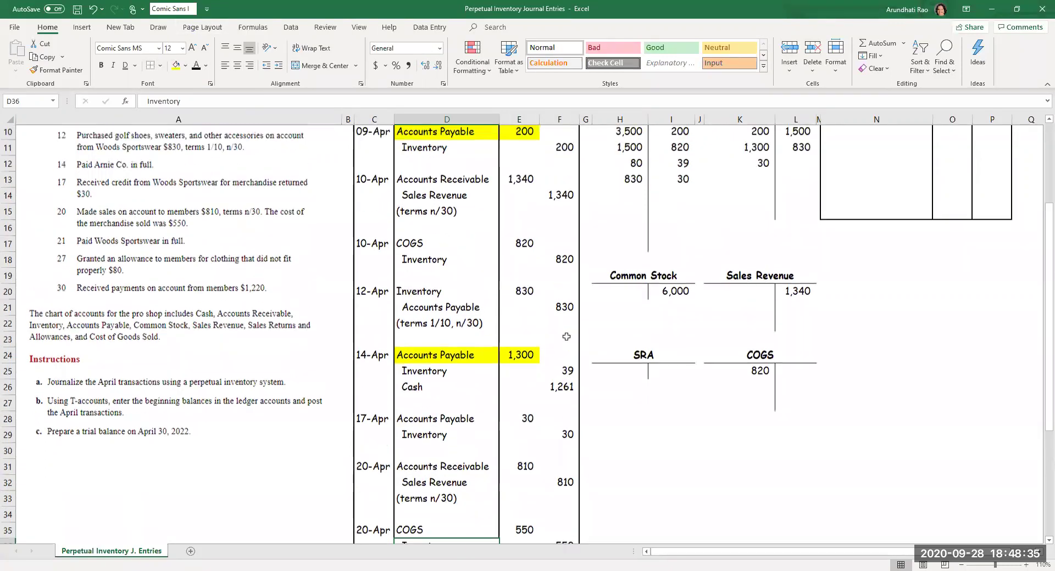
scroll(501, 400, up, 1)
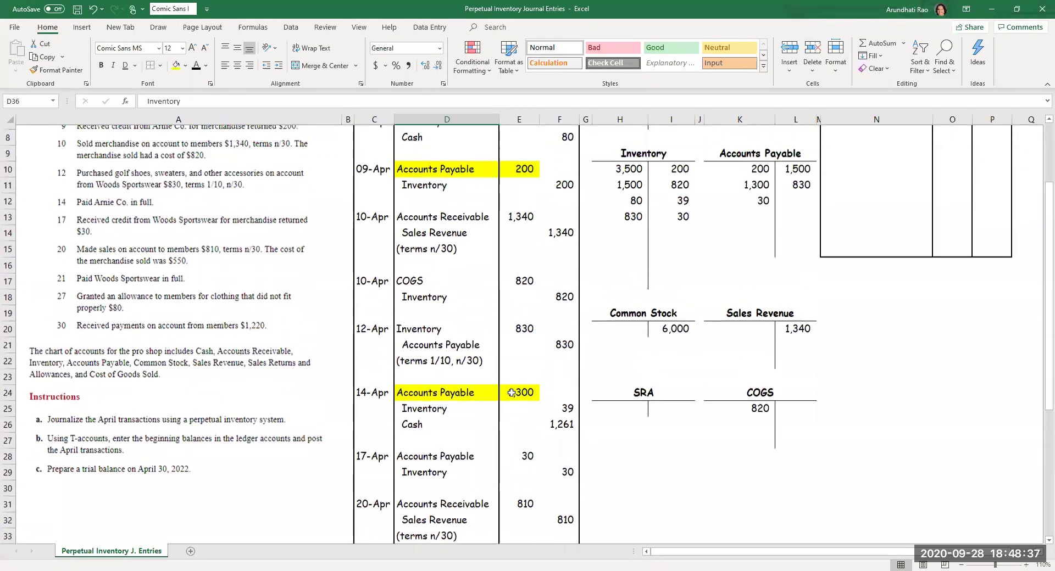
scroll(717, 265, up, 2)
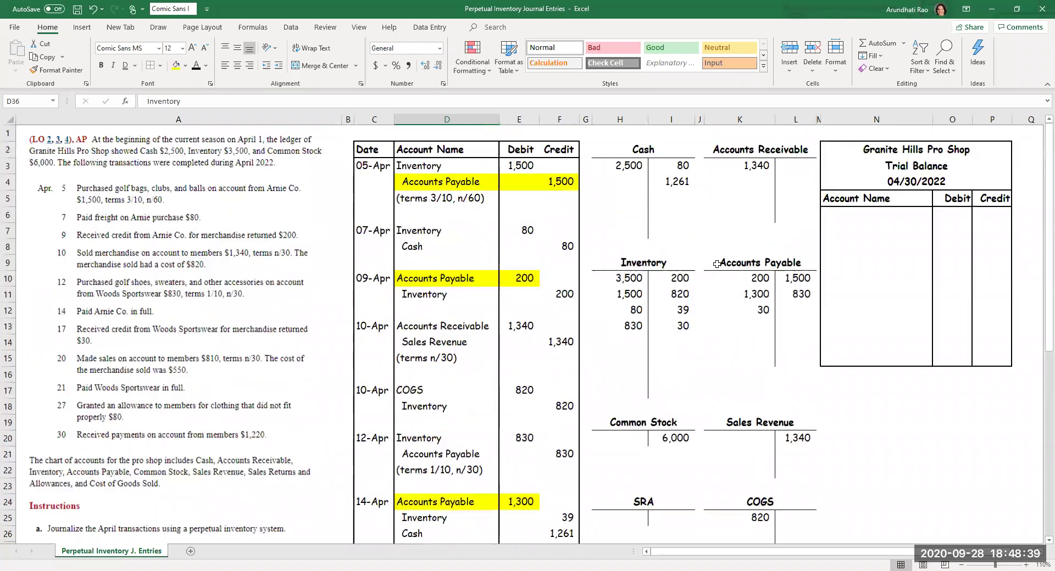
click(762, 179)
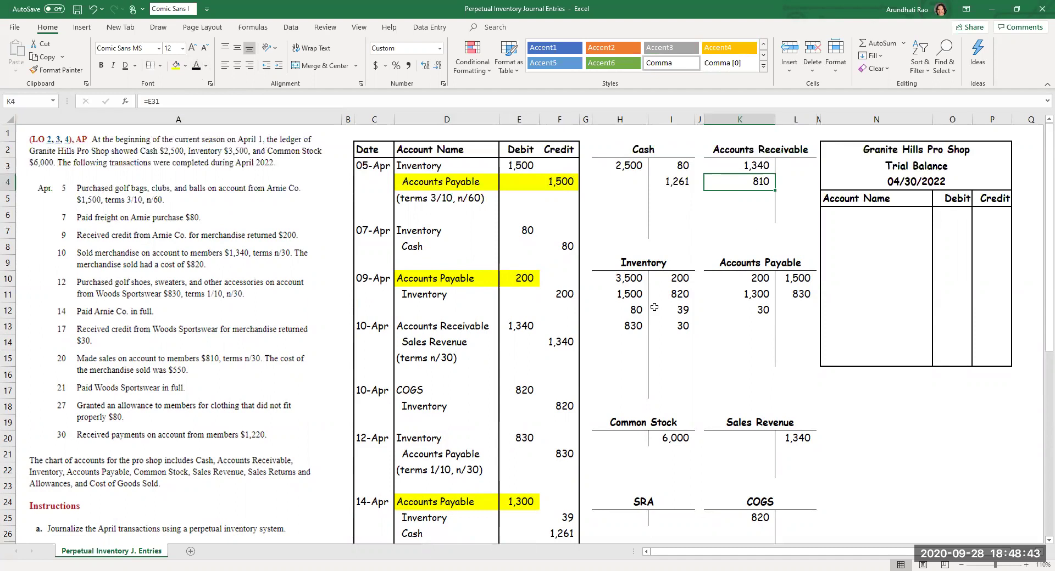
click(781, 452)
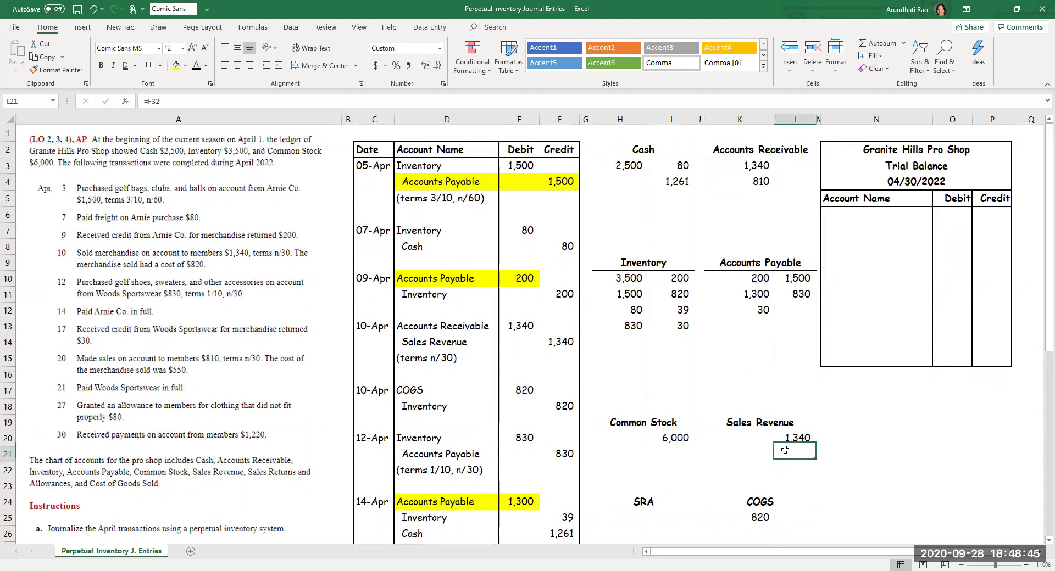
click(195, 65)
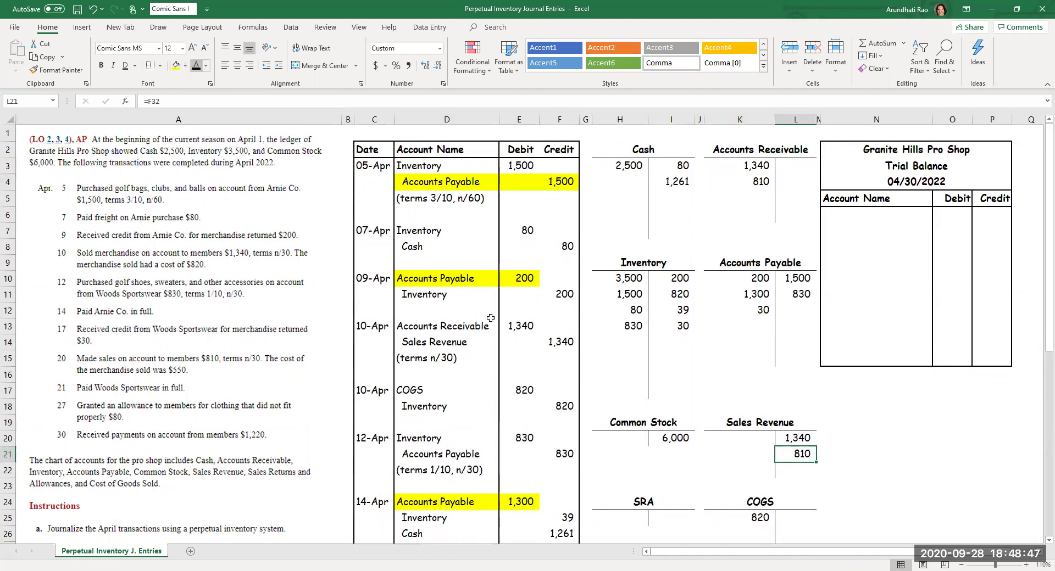
Reveal the 20-Apr cost postings in black: COGS debit 550 in K26 and Inventory credit 550 in I14
click(751, 528)
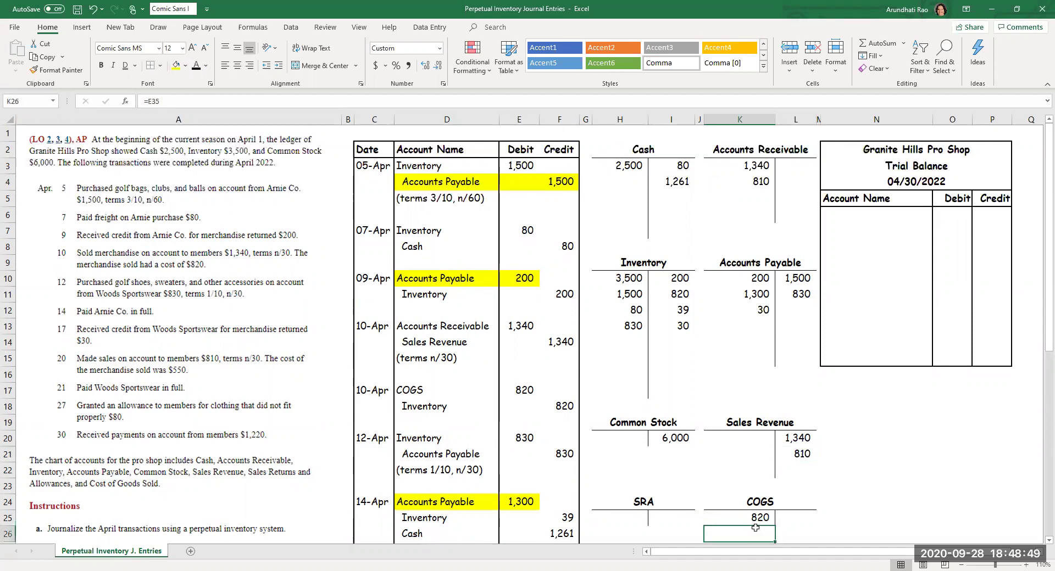
click(194, 66)
click(674, 336)
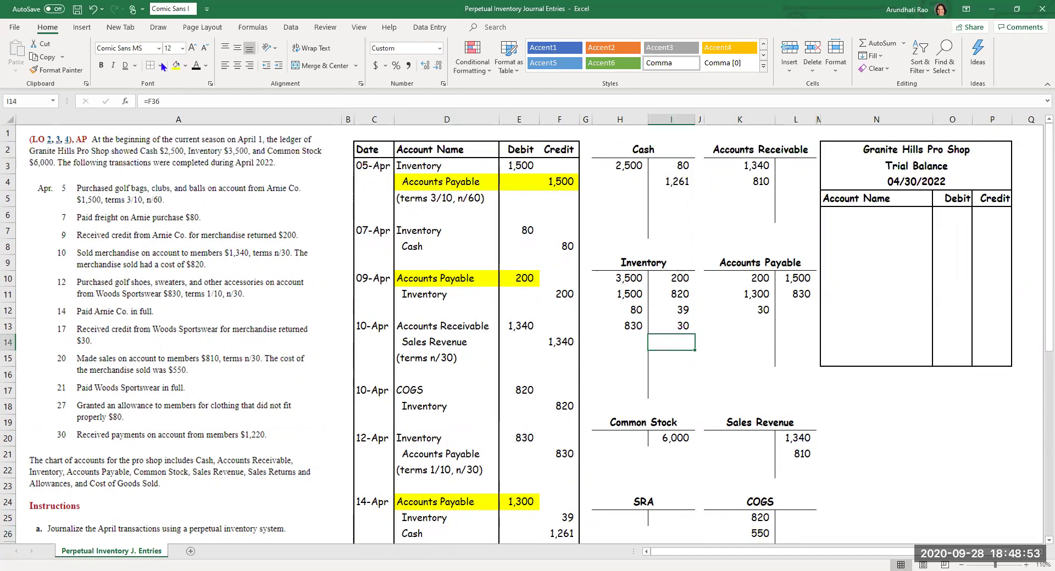
click(195, 66)
scroll(427, 224, down, 5)
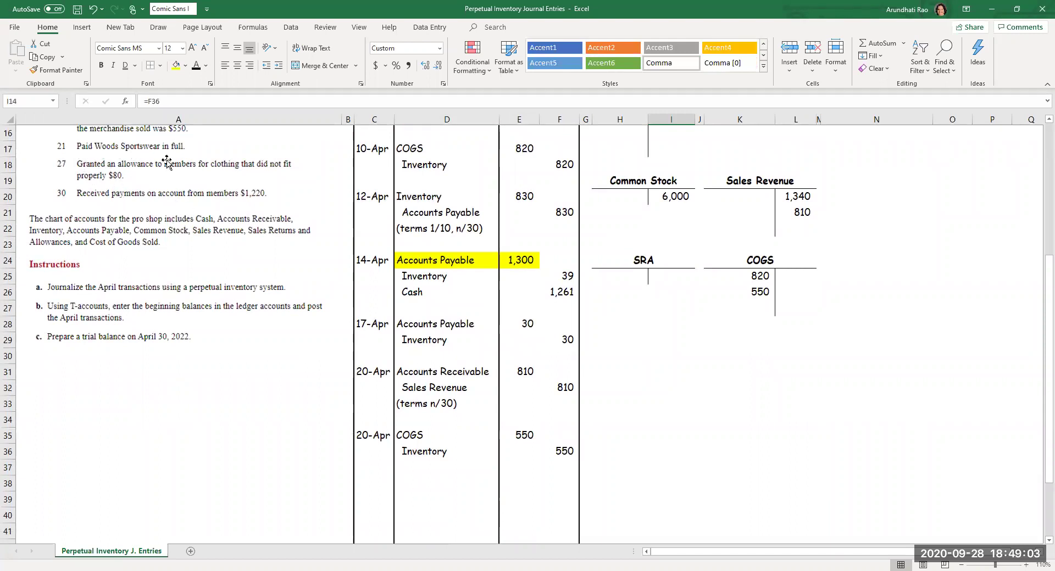
scroll(389, 366, up, 3)
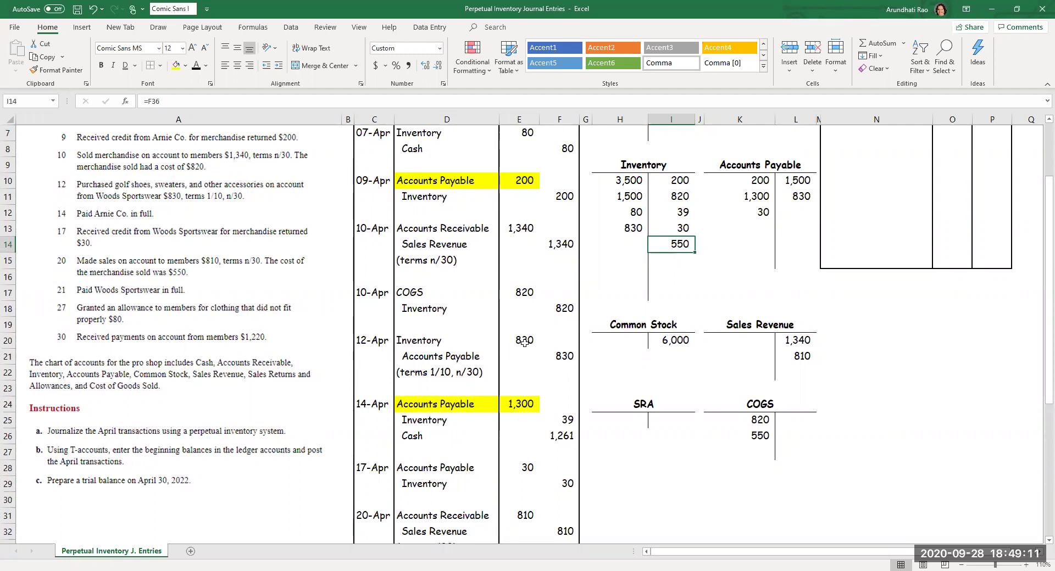
drag(459, 340, 520, 341)
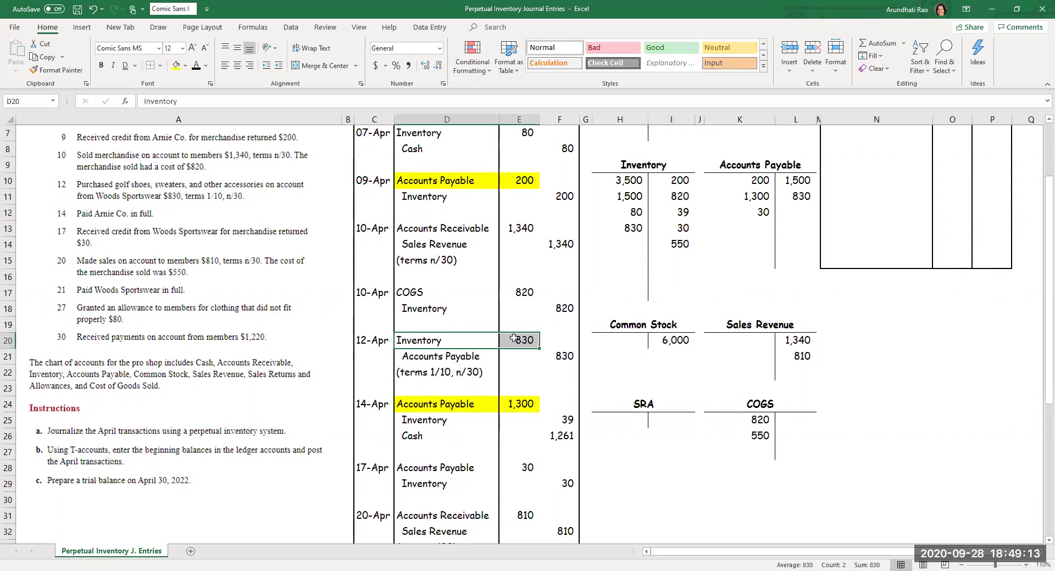
click(186, 65)
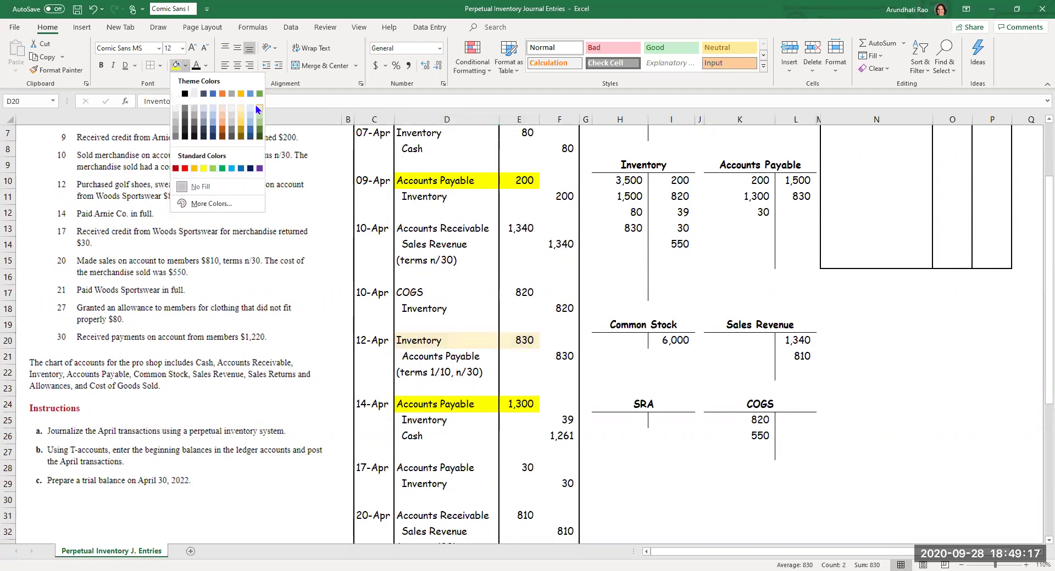
scroll(506, 422, down, 2)
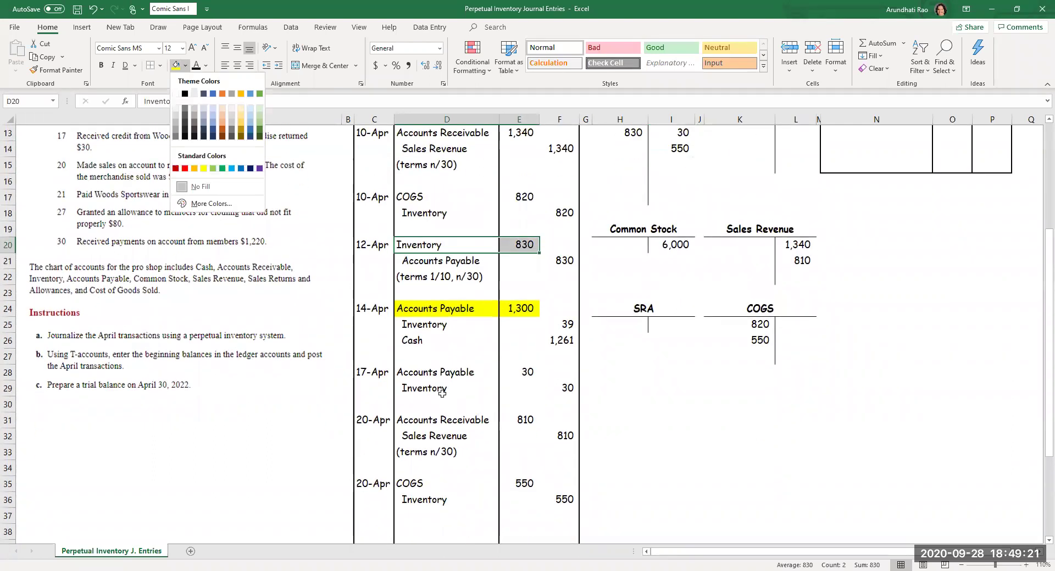
click(442, 393)
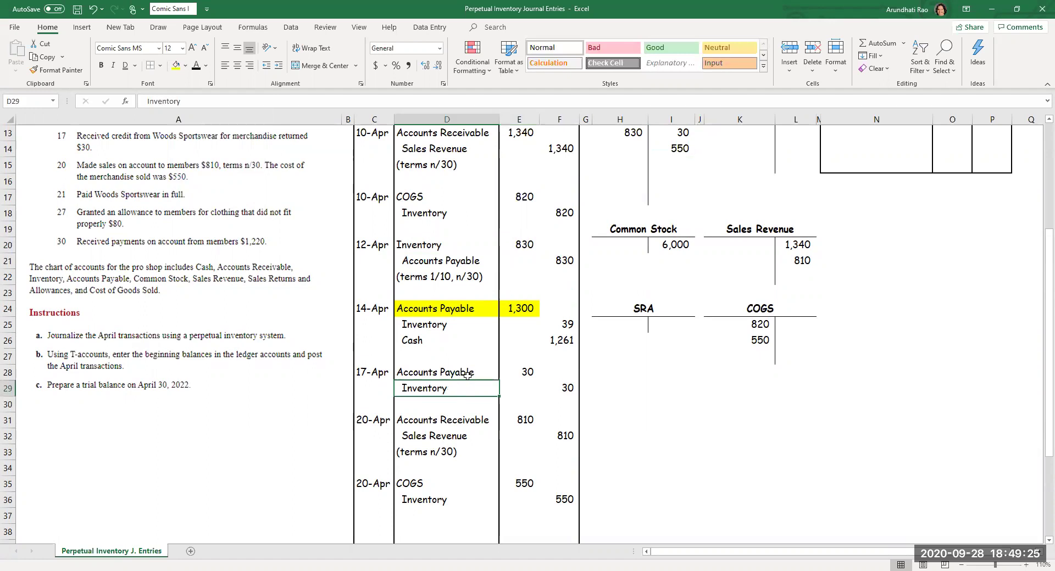
Highlight in light blue the related Accounts Payable lines: the 30 debit in row 28 and the 830 credit in row 21
drag(465, 374, 509, 372)
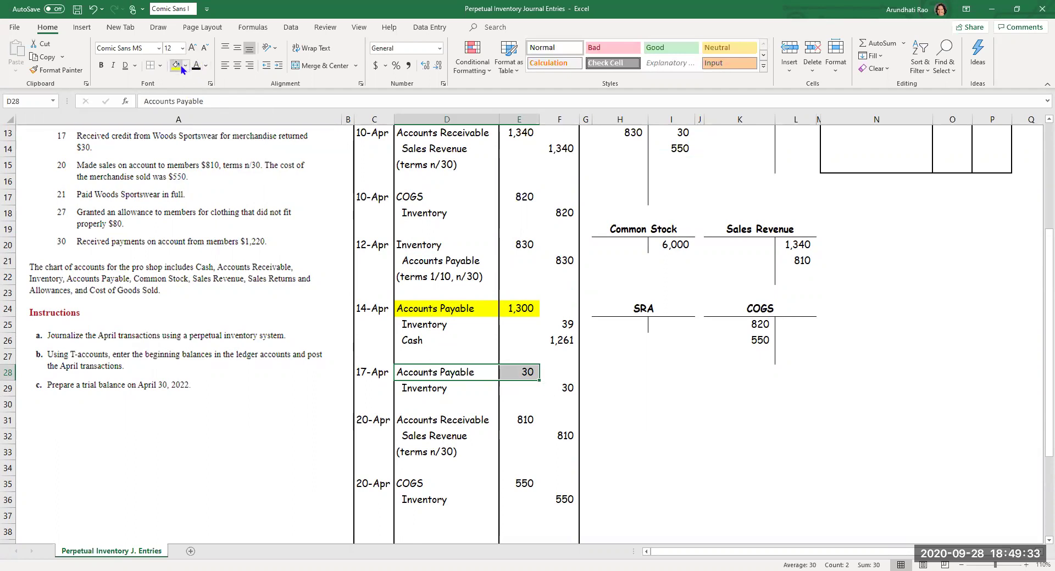
click(185, 66)
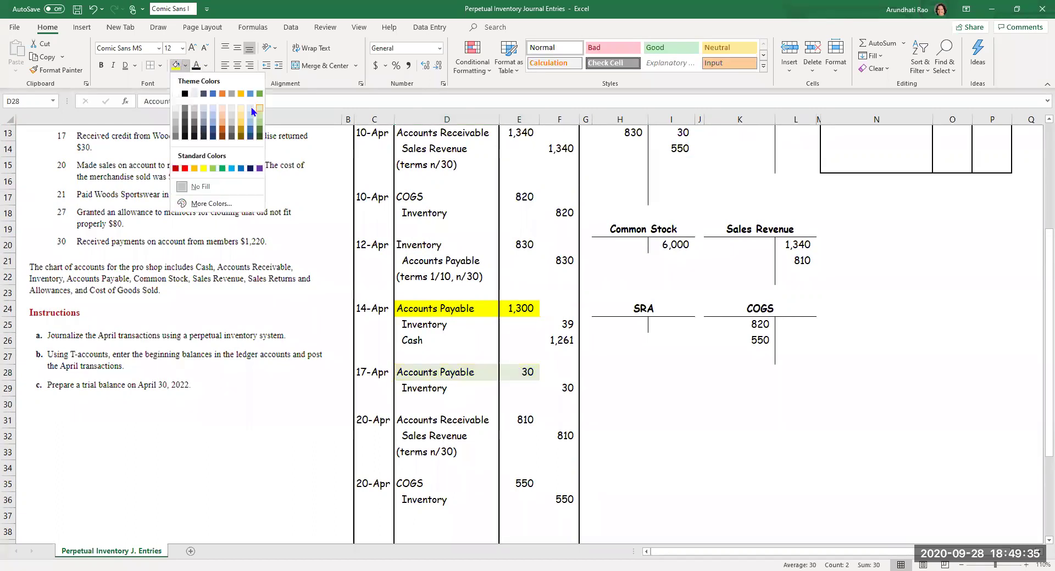
click(250, 109)
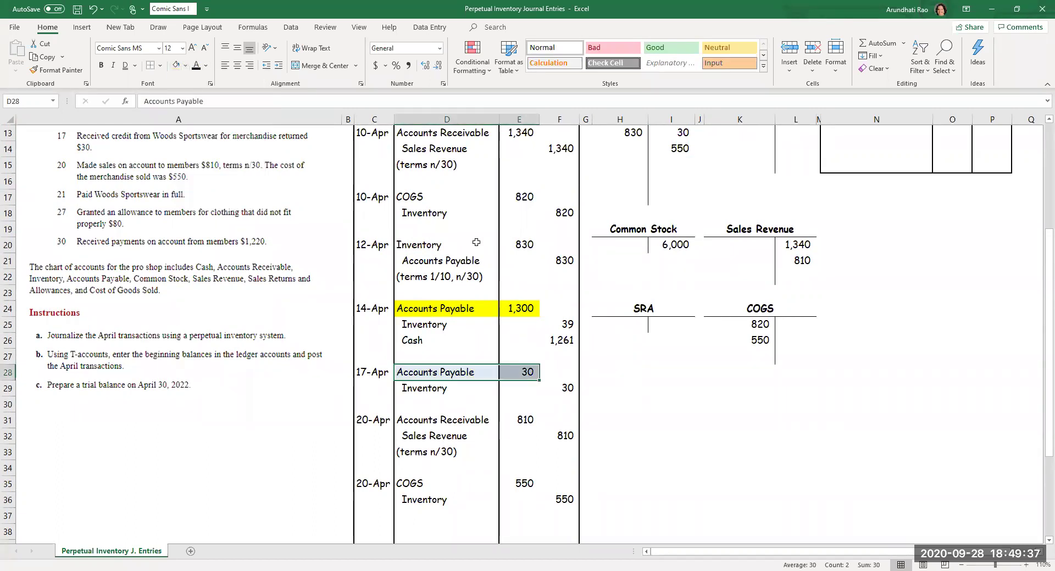
click(486, 248)
drag(495, 250, 556, 261)
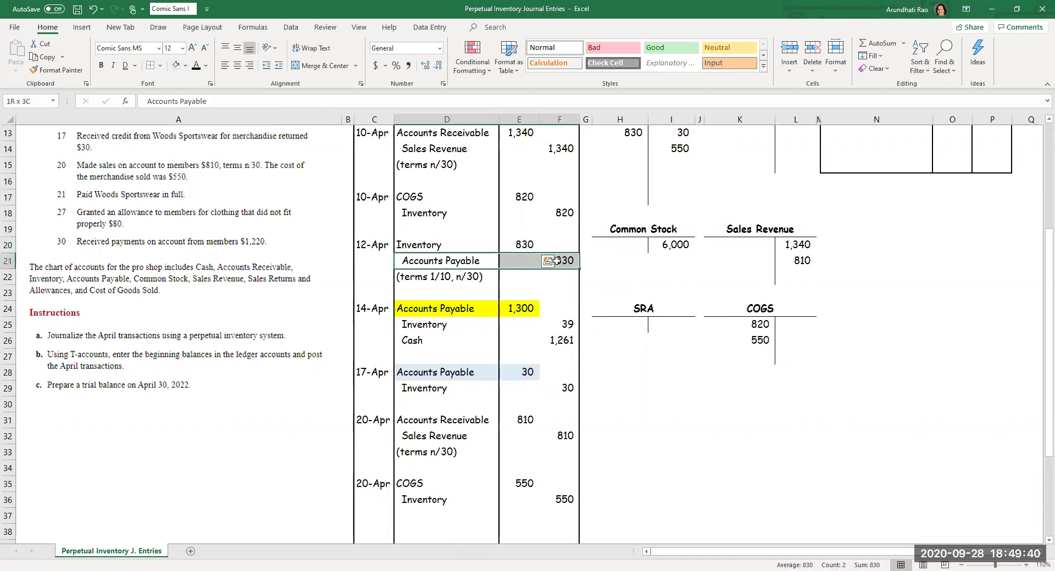
click(176, 66)
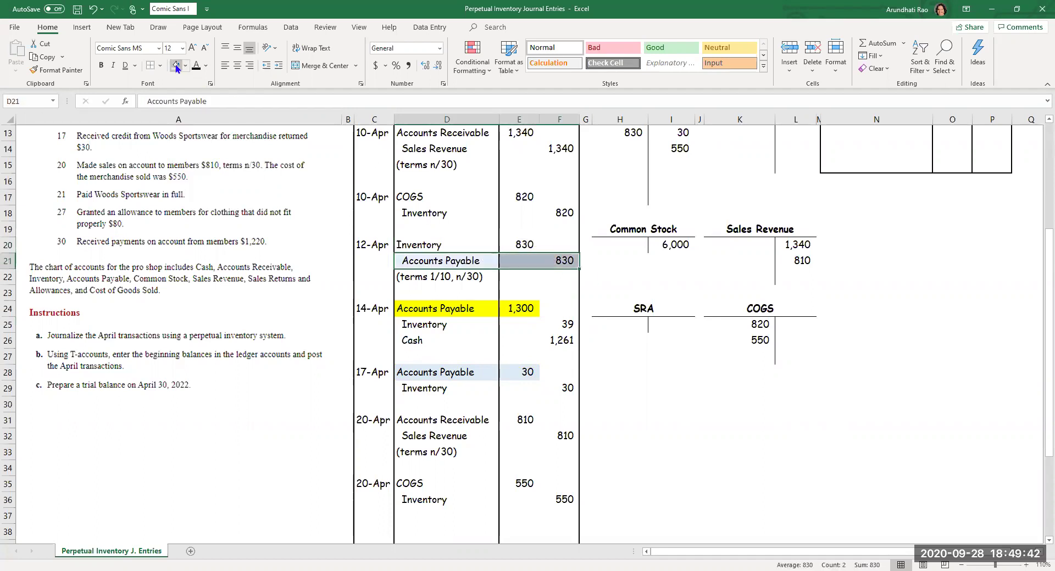
Reveal the 21-Apr date of the next journal entry in C38 in black
click(441, 372)
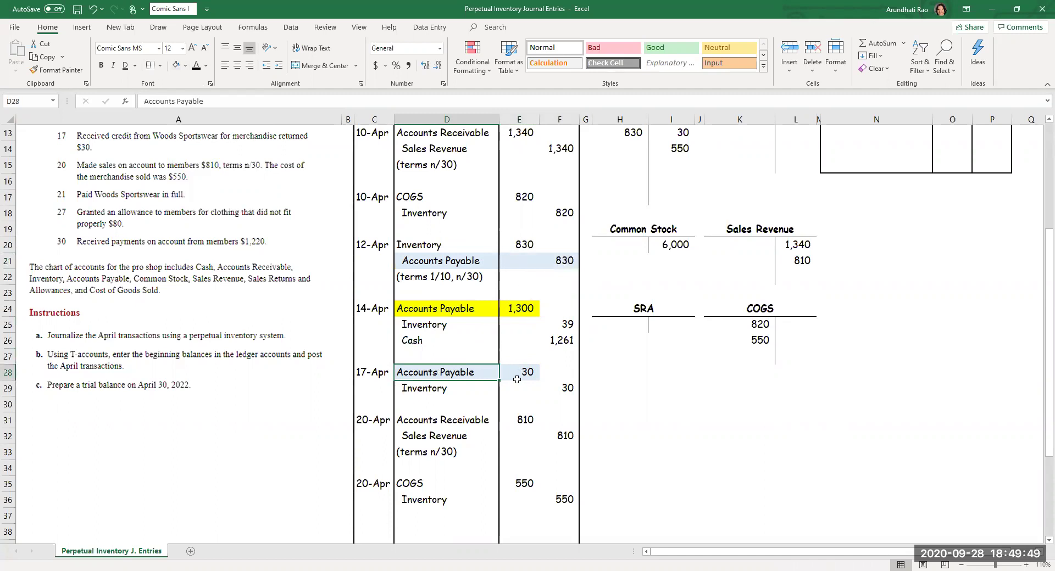
scroll(517, 379, down, 2)
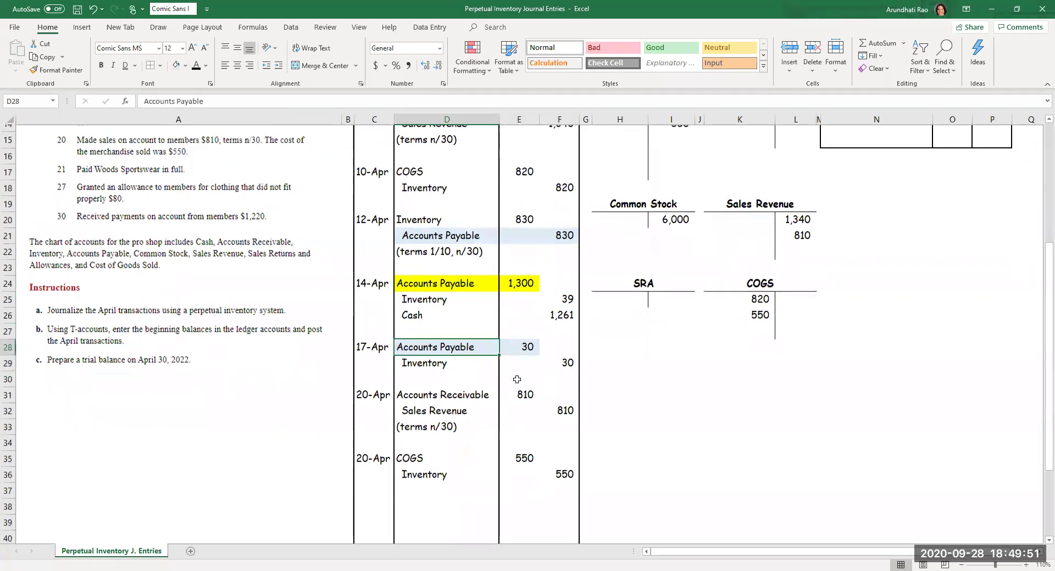
click(383, 435)
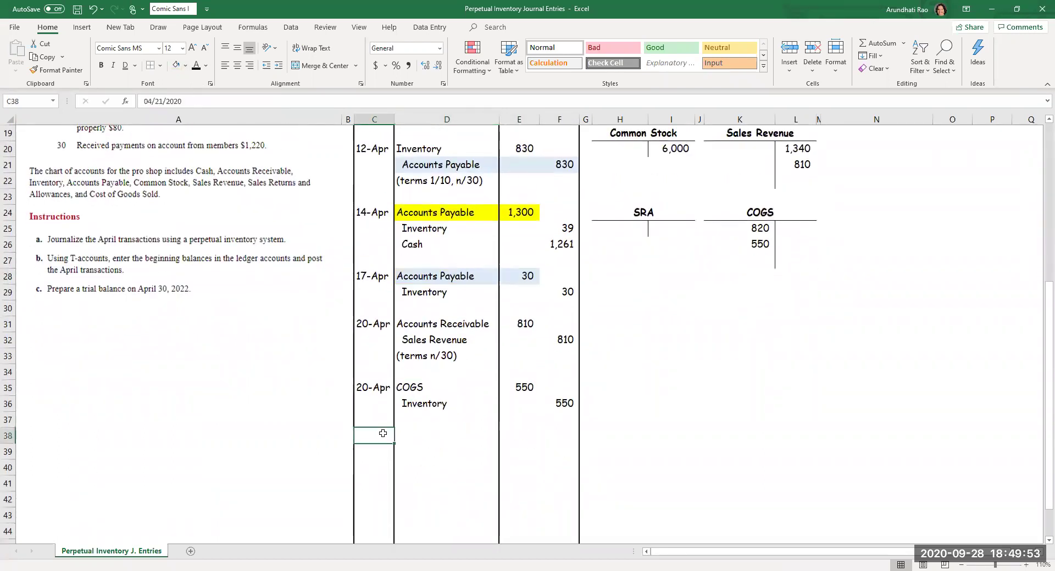
click(196, 65)
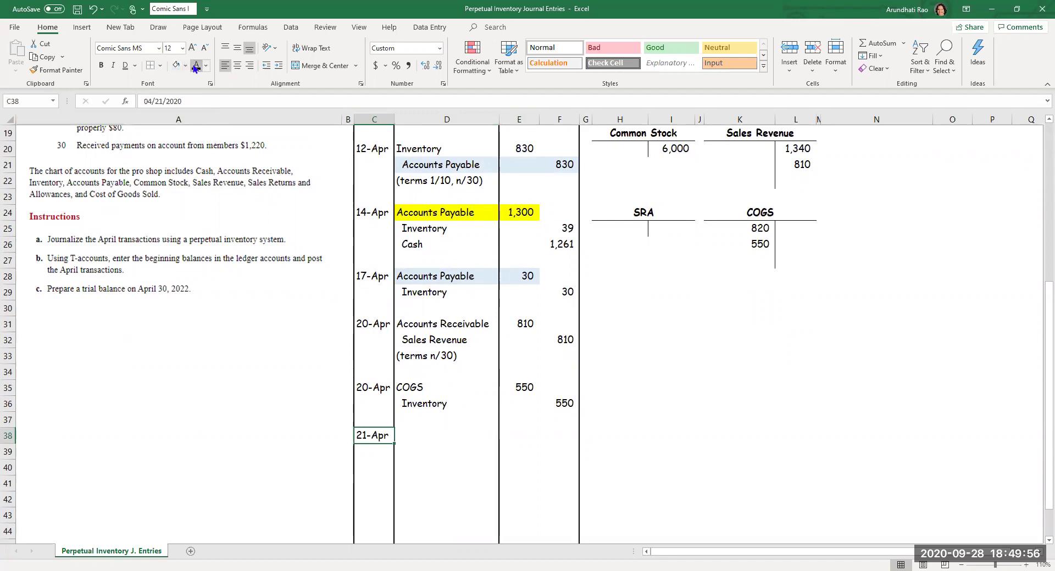
Reveal the 21-Apr debit line in black: Accounts Payable in D38 and its 800 amount in E38
click(412, 438)
click(194, 67)
click(523, 434)
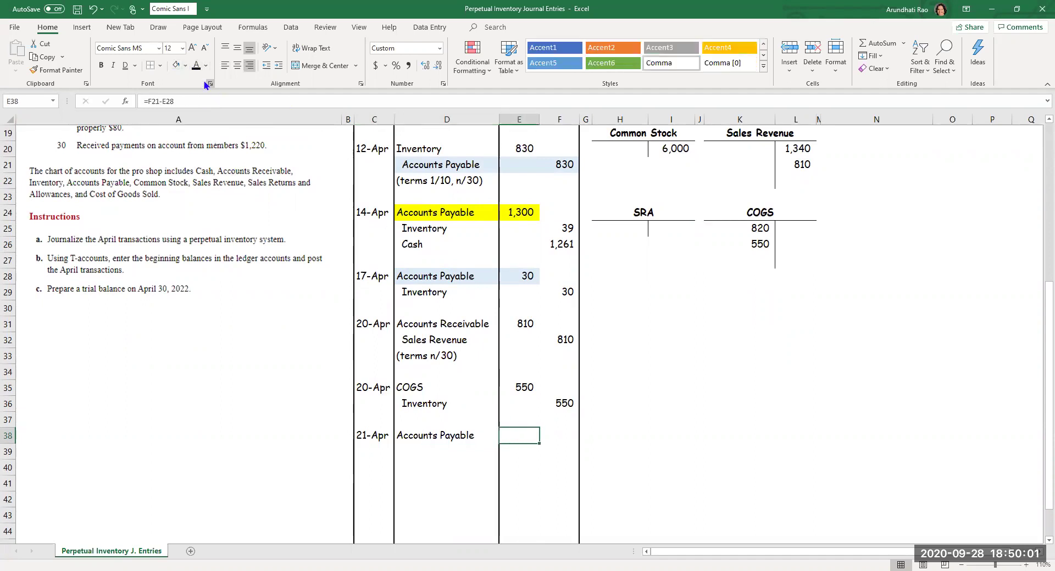
click(196, 66)
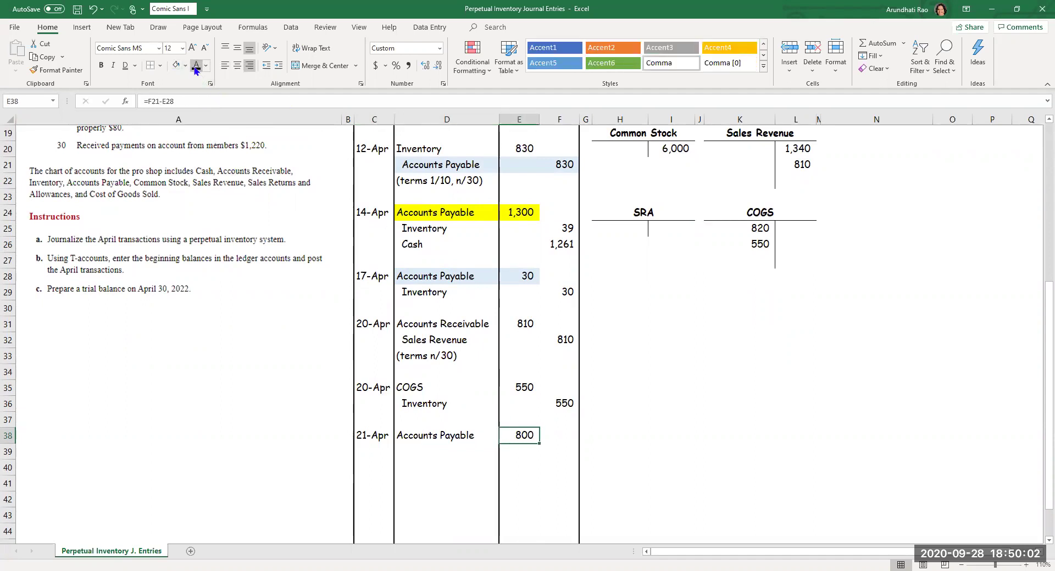
Highlight the Accounts Payable 800 debit in row 38 in light blue and compare it with the amounts in F21 and E28
click(419, 434)
shift+click(504, 434)
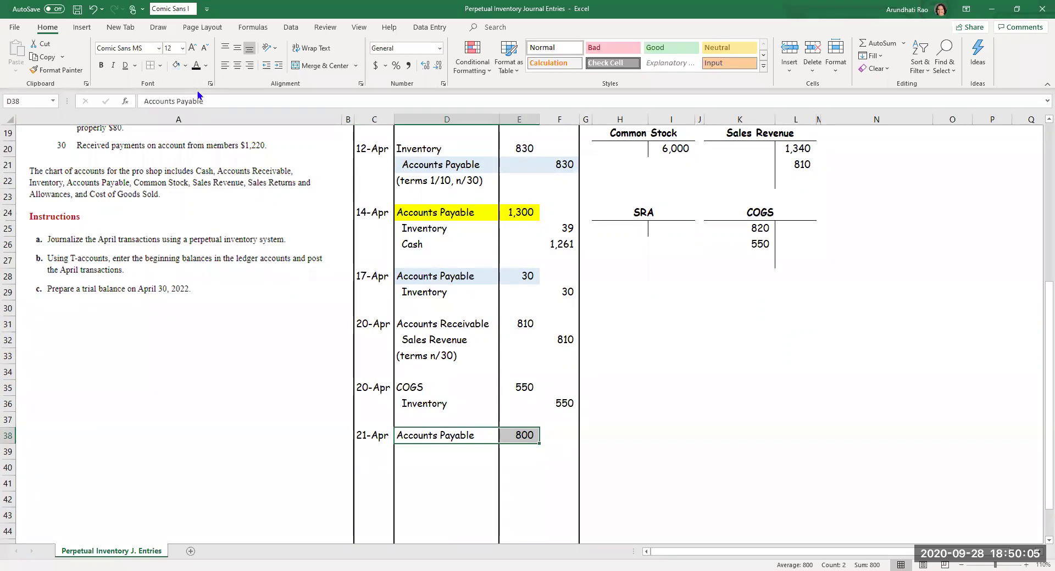
click(173, 66)
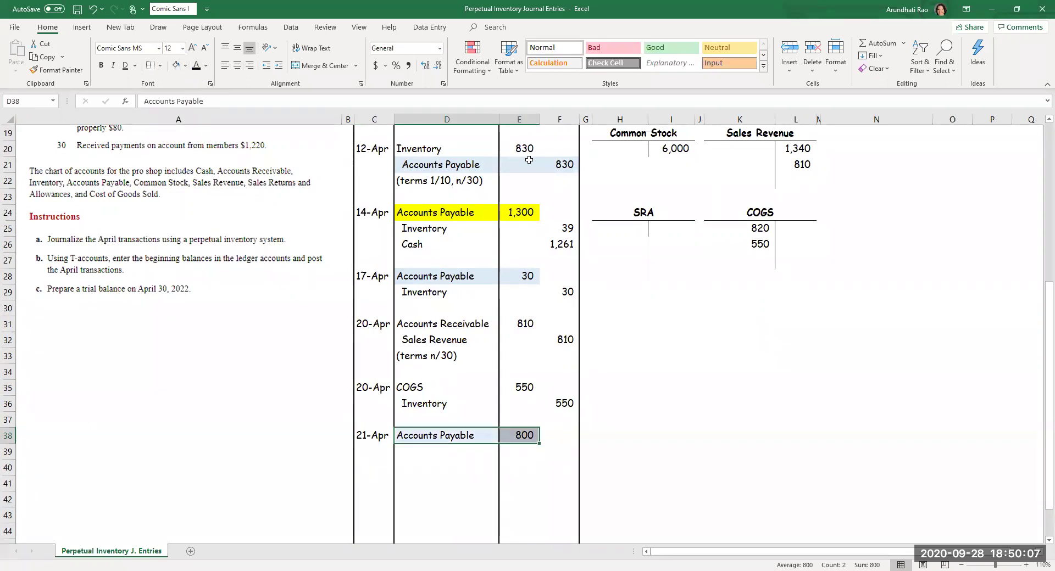
click(565, 165)
click(519, 276)
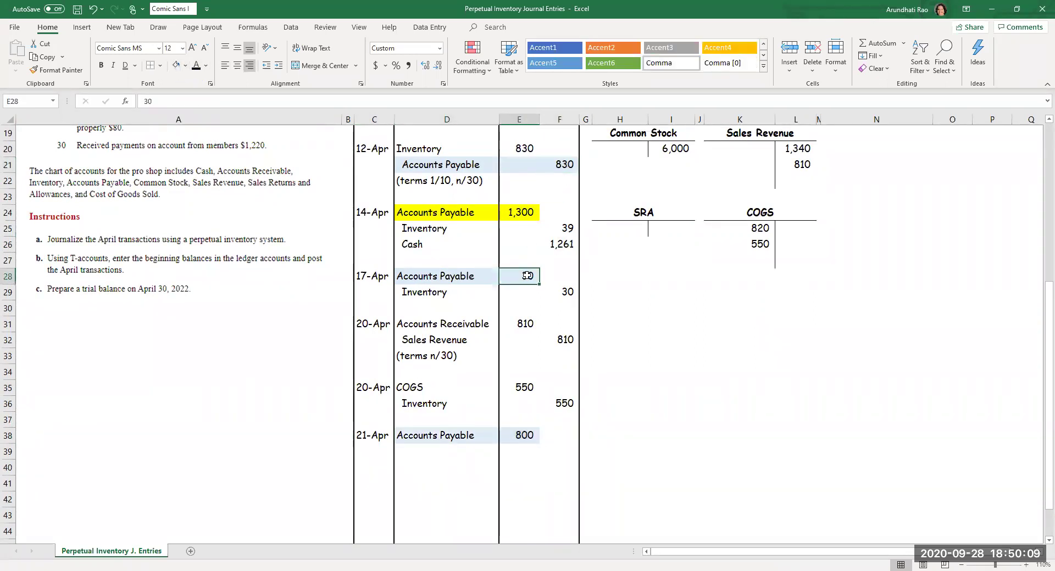
click(527, 435)
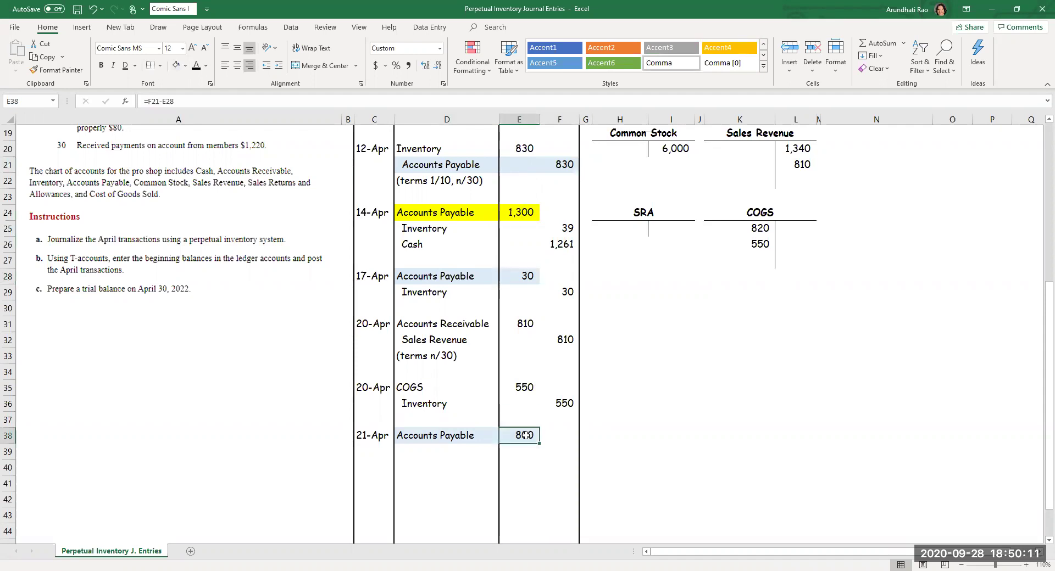
Check the 12-Apr purchase terms and reveal the 21-Apr credits in black: Inventory 8 in row 39 and Cash 792 in row 40
click(438, 185)
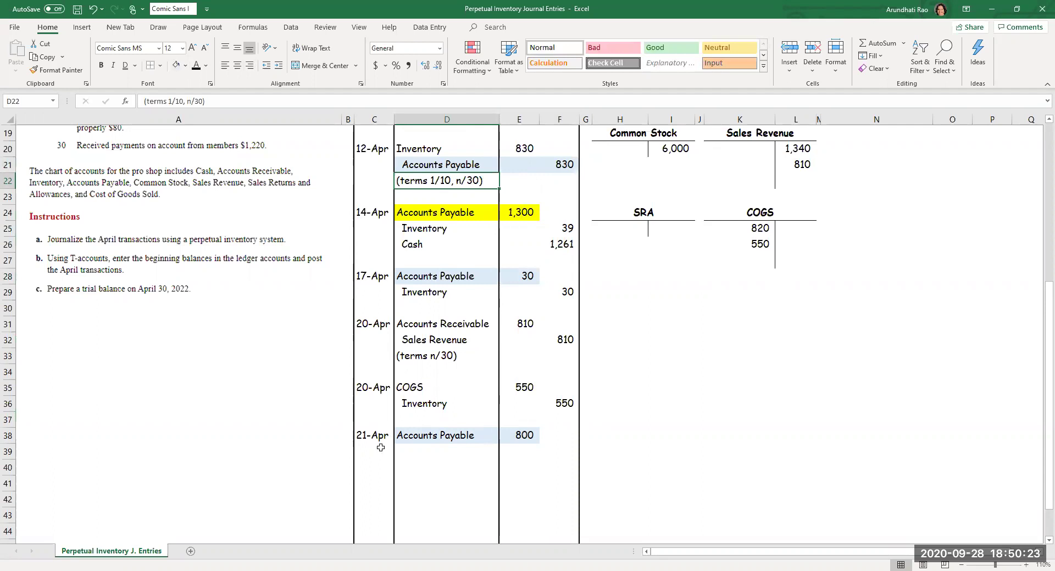
click(412, 452)
click(196, 66)
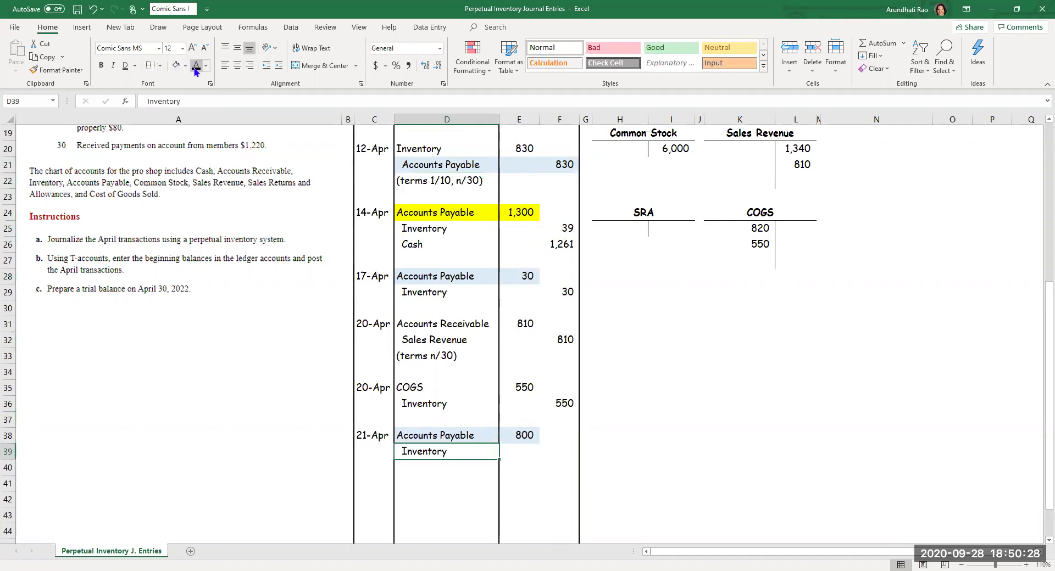
click(563, 452)
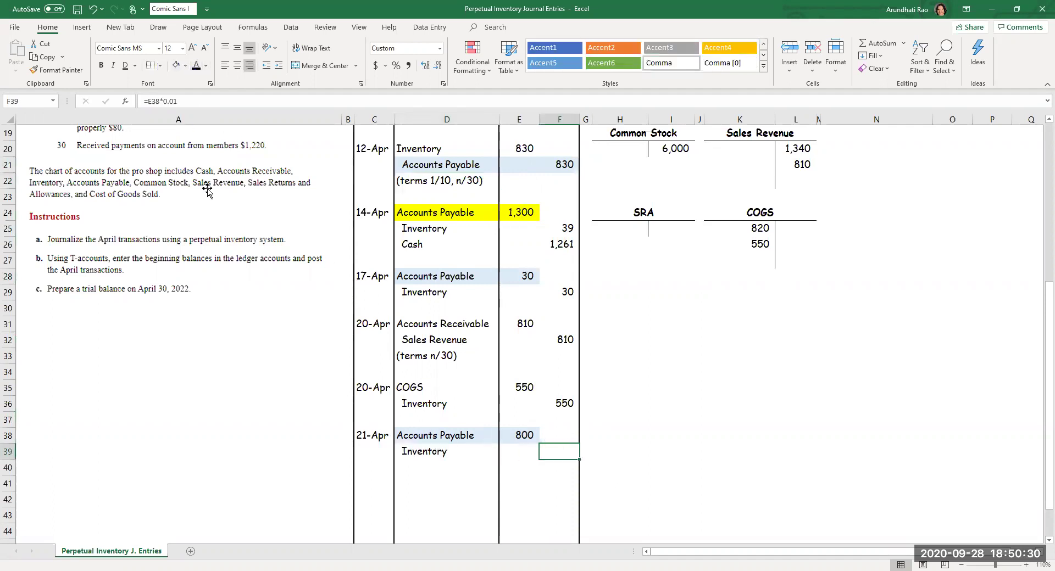
click(194, 67)
drag(421, 459, 562, 461)
click(196, 66)
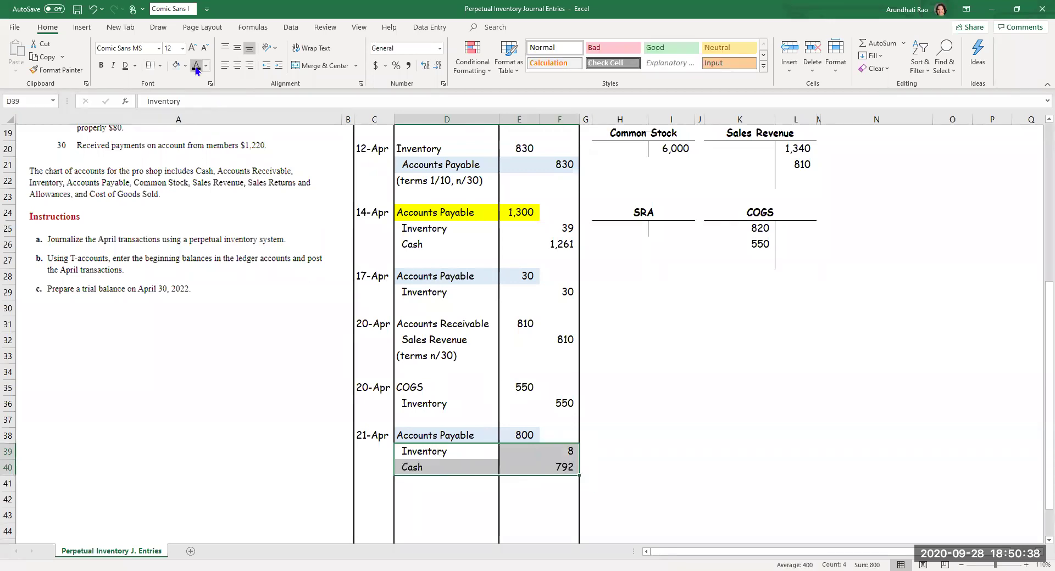
click(558, 468)
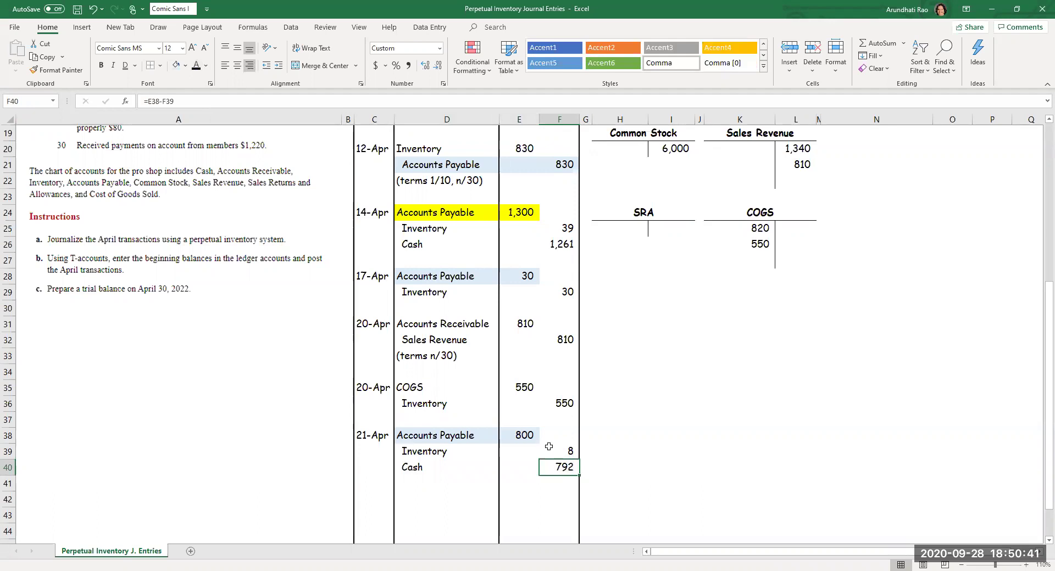
Reveal two 21-Apr postings in black: Accounts Payable debit 800 in K13 and Inventory credit 8 in I15
scroll(561, 463, up, 4)
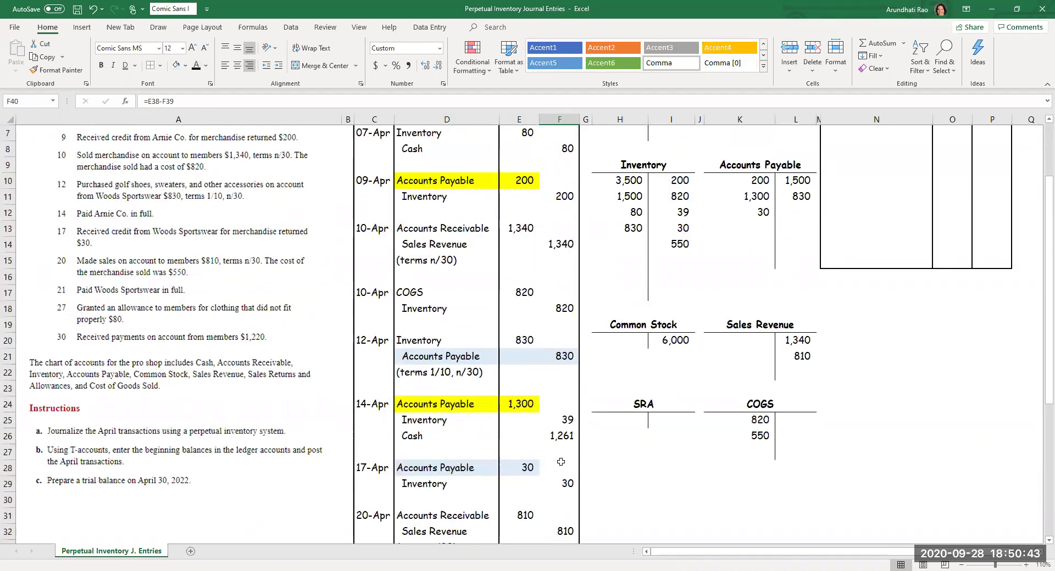
click(756, 228)
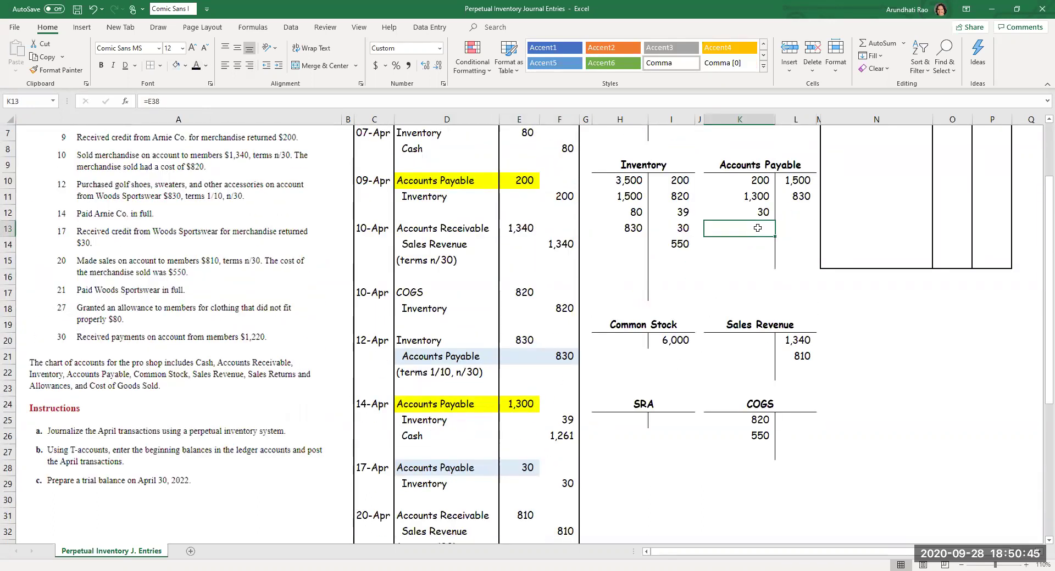
click(196, 66)
click(670, 260)
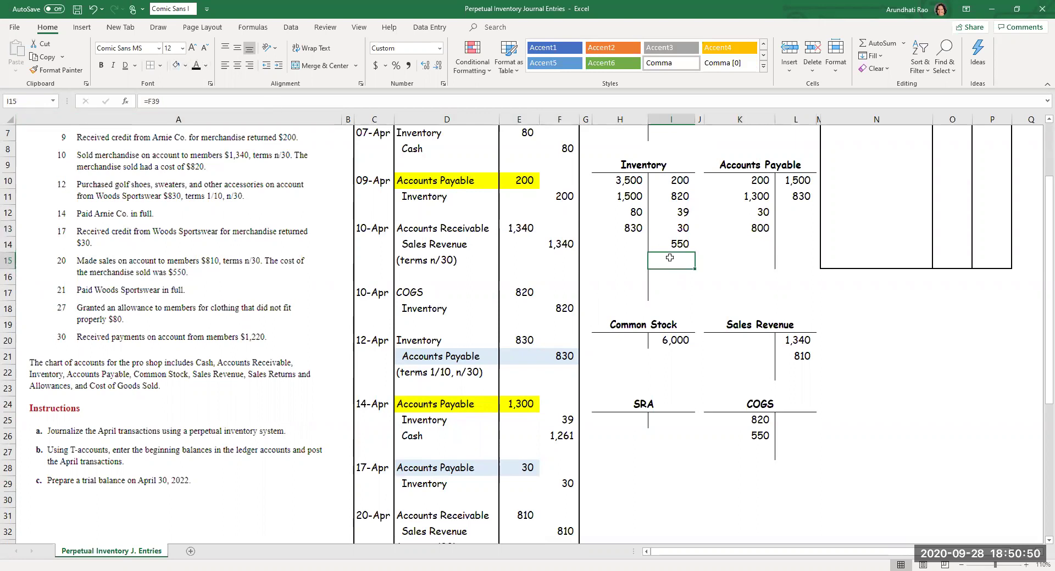
click(196, 65)
Reveal the 21-Apr Cash credit posting of 792 in I5 in black
scroll(660, 269, up, 2)
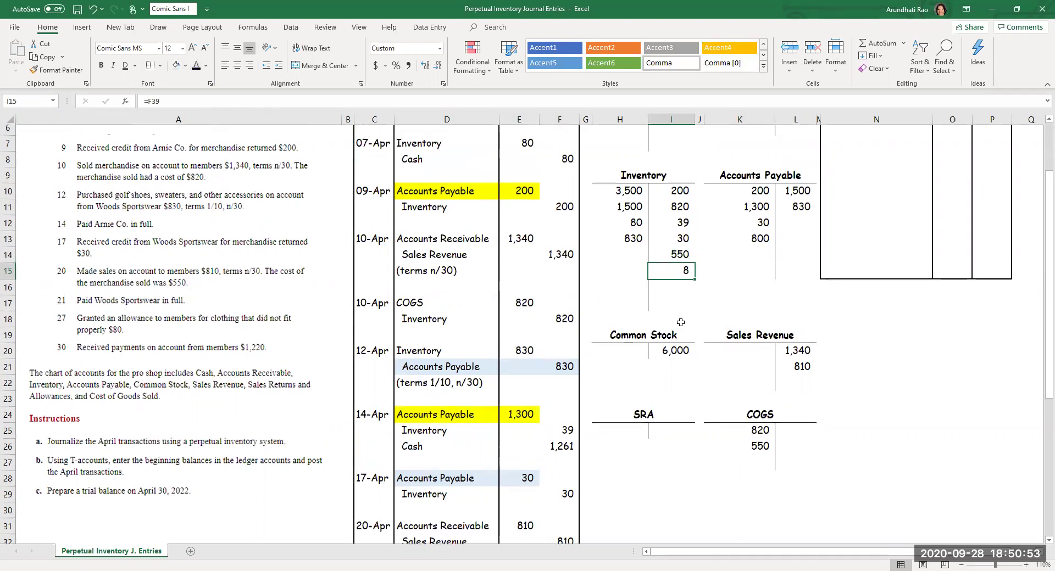
click(671, 199)
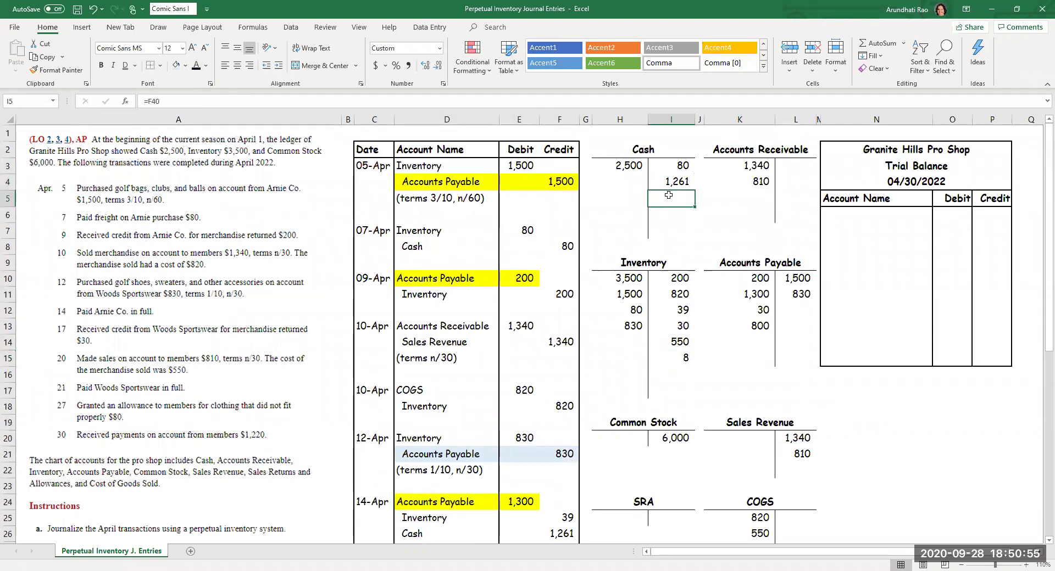
click(196, 65)
Reveal the 27-Apr date of the customer allowance entry in C42 in black
scroll(249, 294, down, 3)
scroll(249, 294, down, 4)
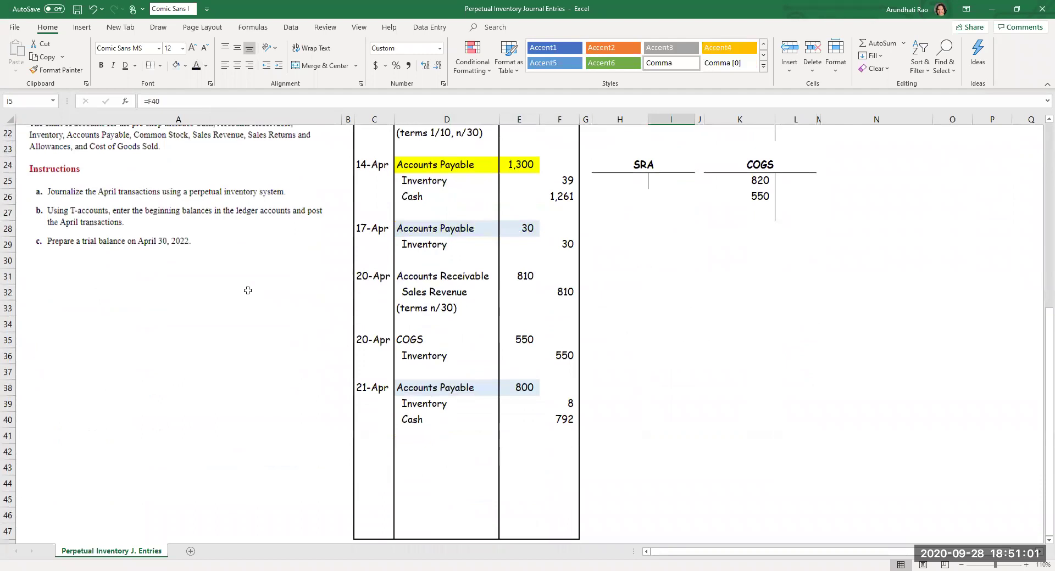
scroll(248, 291, up, 2)
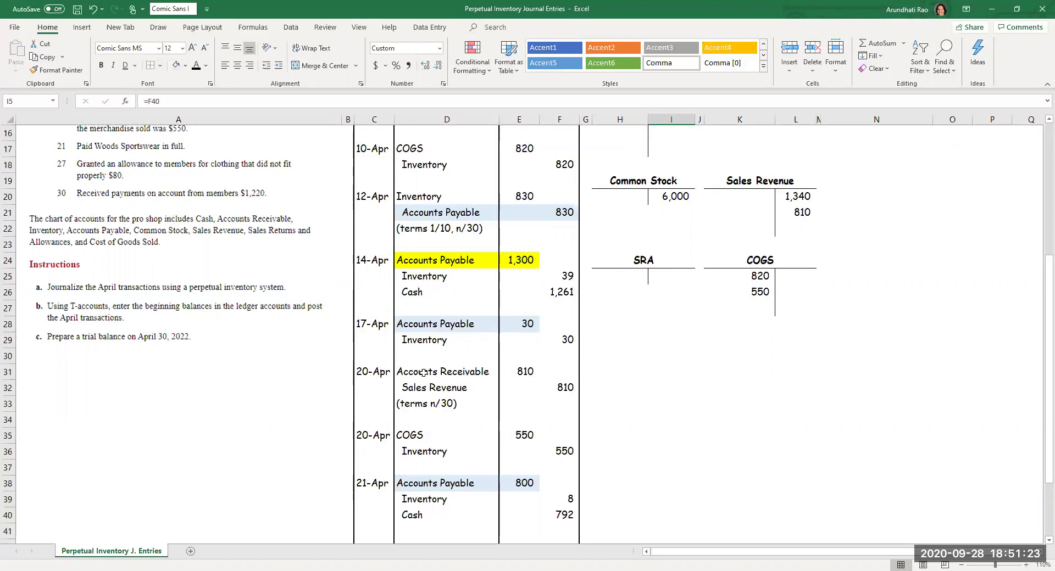
scroll(390, 406, down, 3)
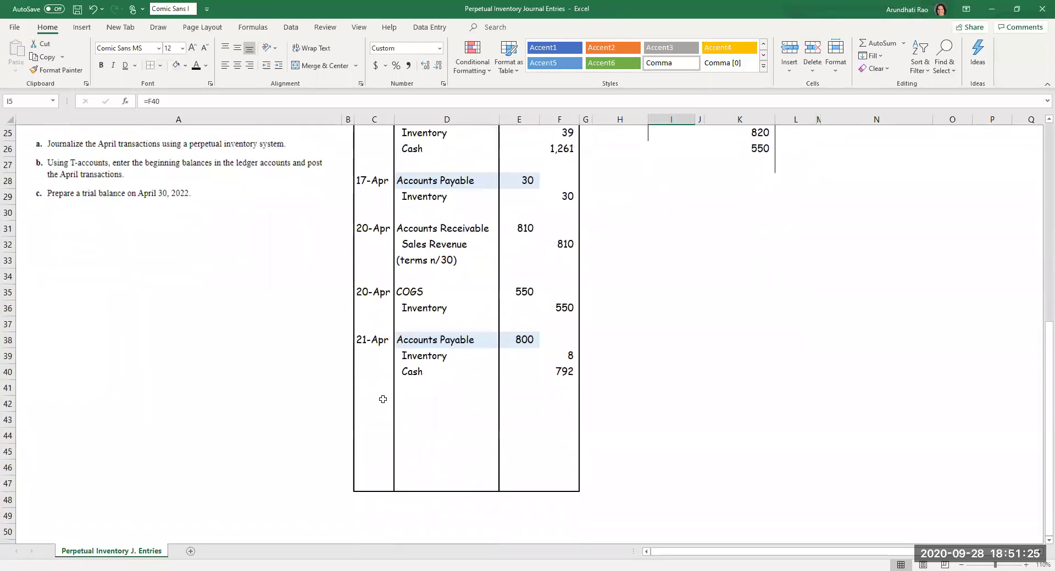
click(383, 399)
click(196, 66)
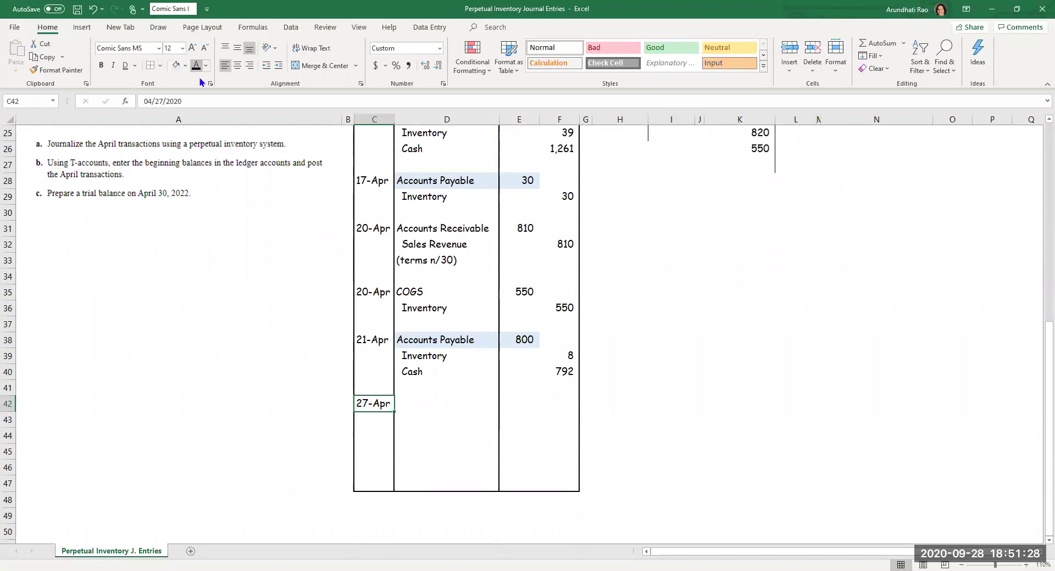
Complete the 27-Apr entry in black with SRA debit 80 in row 42 and Accounts Receivable credit 80 in row 43
click(415, 414)
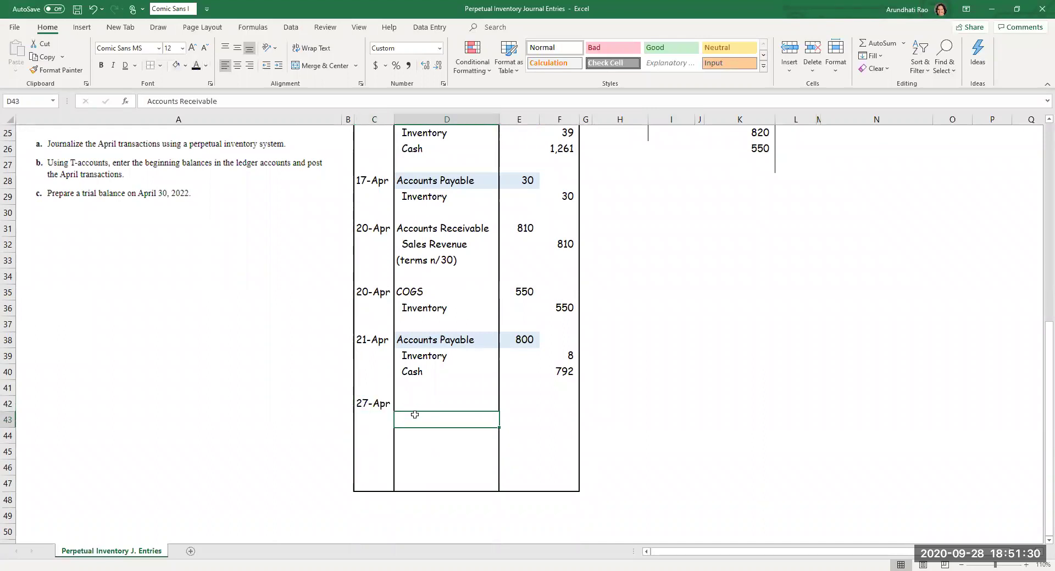
click(196, 66)
drag(508, 403, 550, 412)
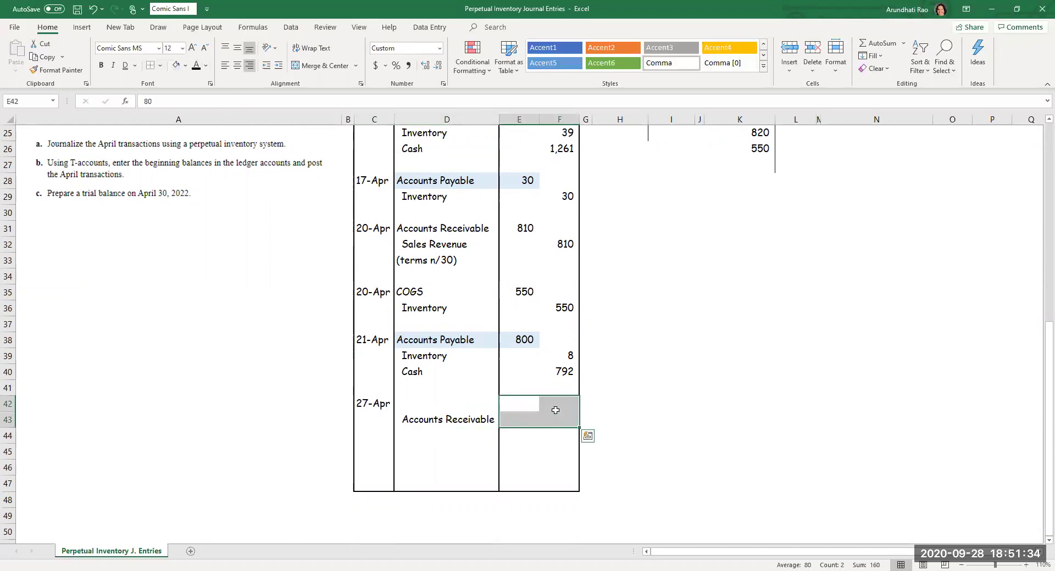
click(196, 67)
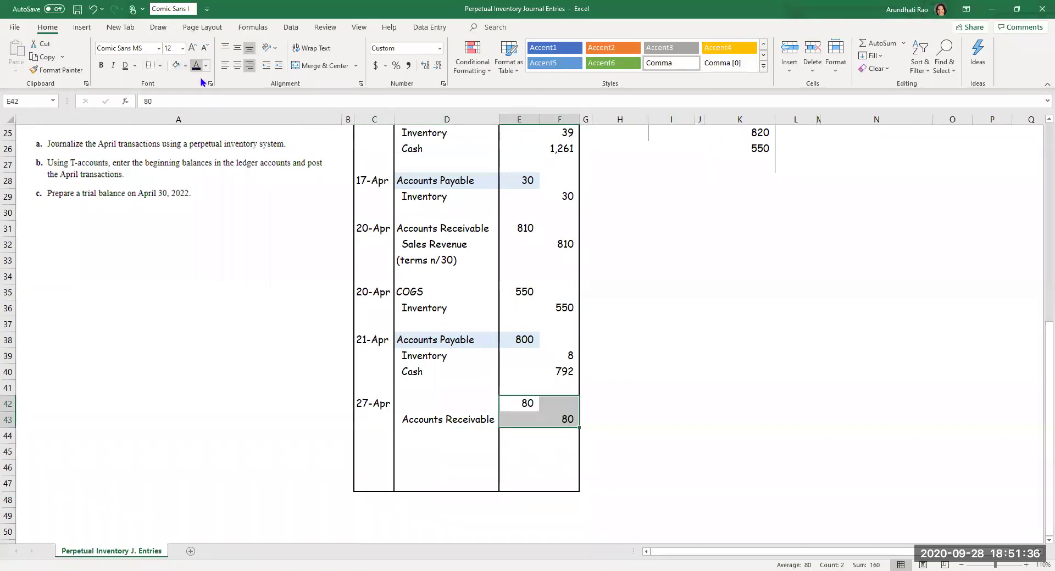
click(403, 405)
text(SRA)
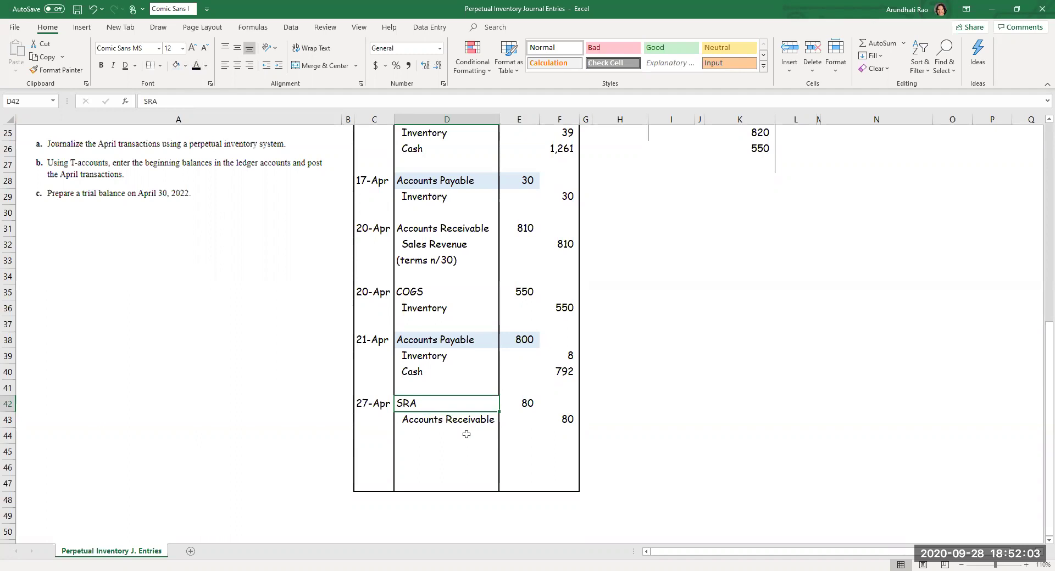
Reveal the 27-Apr postings in black: SRA debit 80 in H25 and Accounts Receivable credit 80 in L3
scroll(567, 320, up, 2)
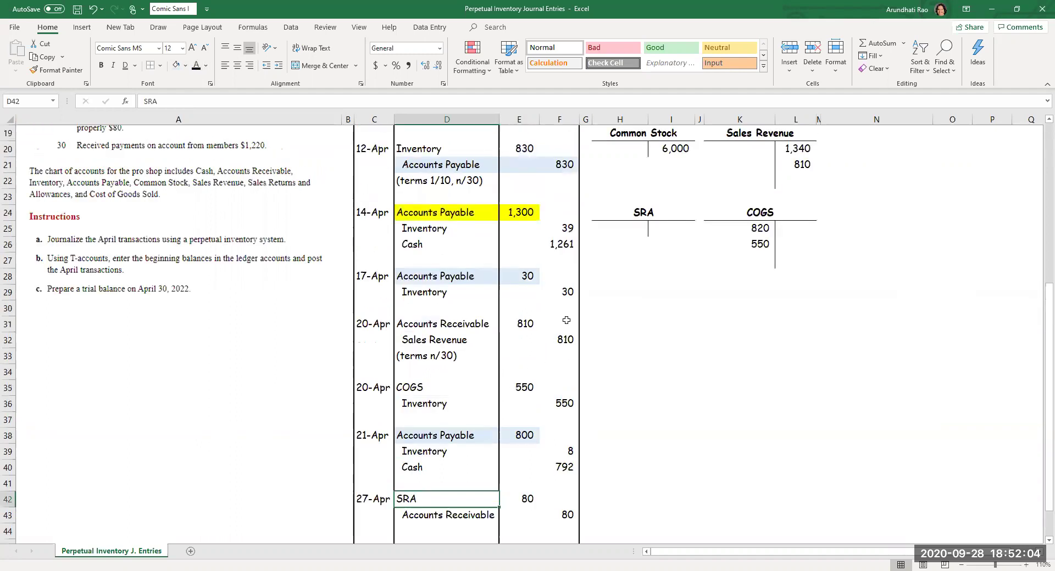
click(627, 233)
click(197, 66)
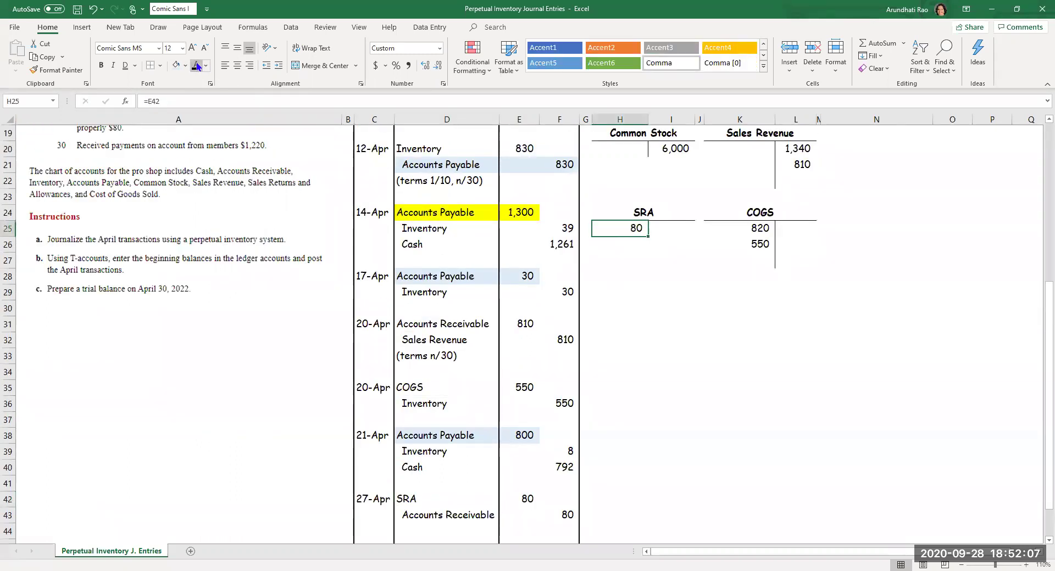
scroll(716, 303, up, 6)
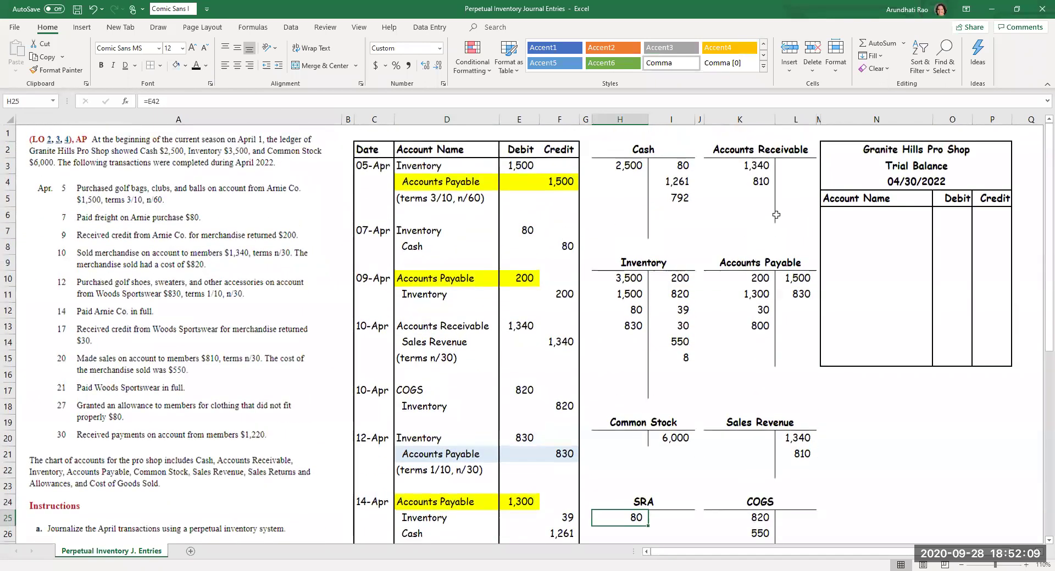
click(785, 172)
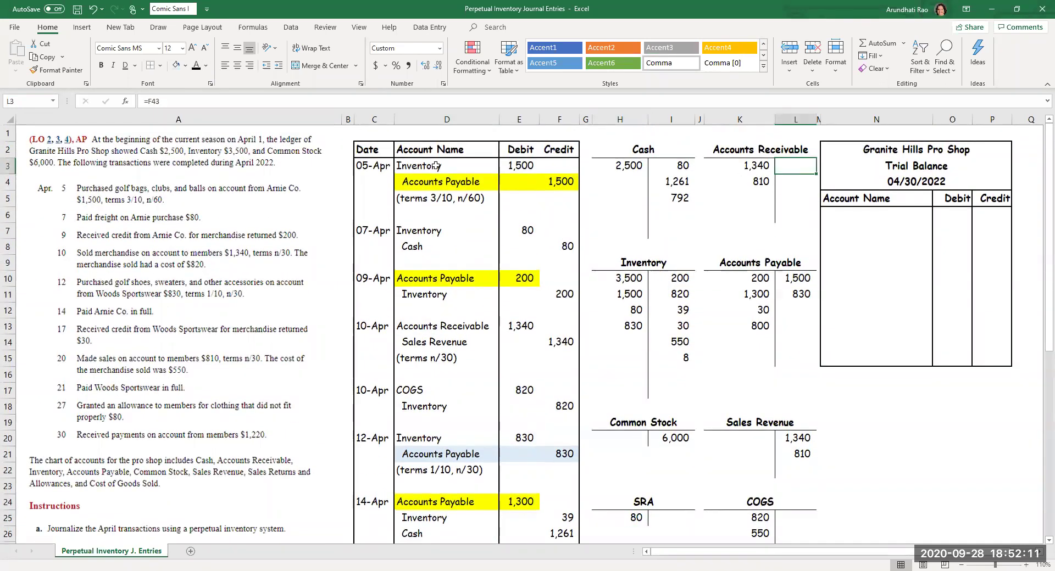
click(196, 66)
Reveal the whole 30-Apr entry in black: Cash debit 1,220 in row 45 and Accounts Receivable credit 1,220 in row 46
scroll(218, 261, down, 3)
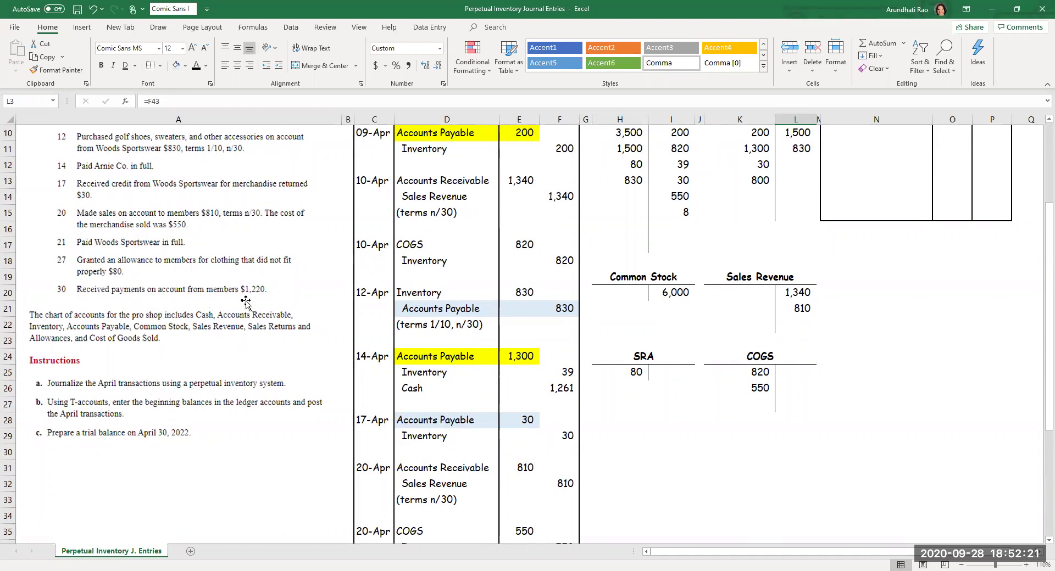
scroll(440, 323, down, 4)
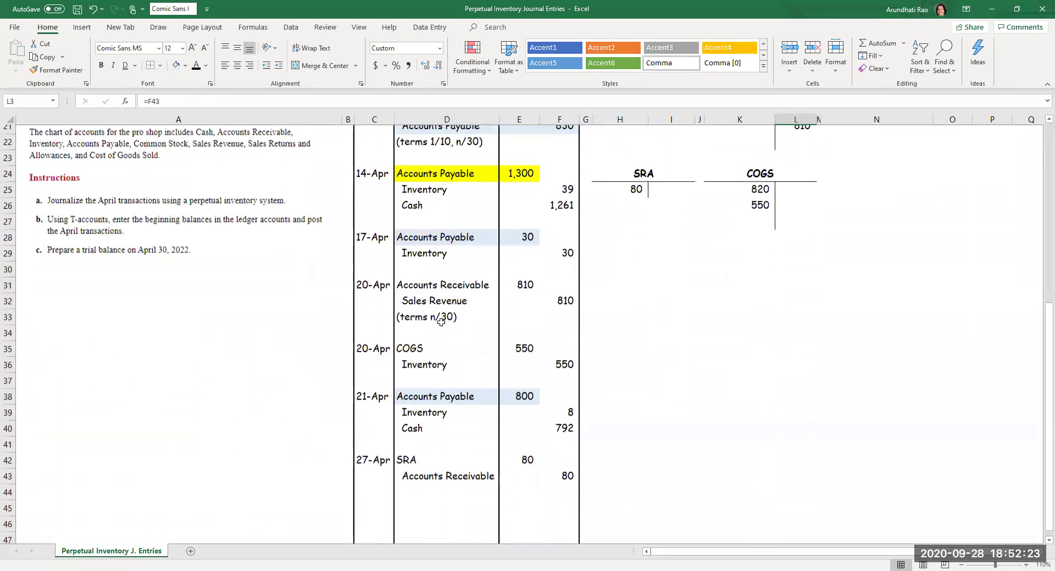
scroll(441, 322, down, 3)
drag(388, 355, 564, 371)
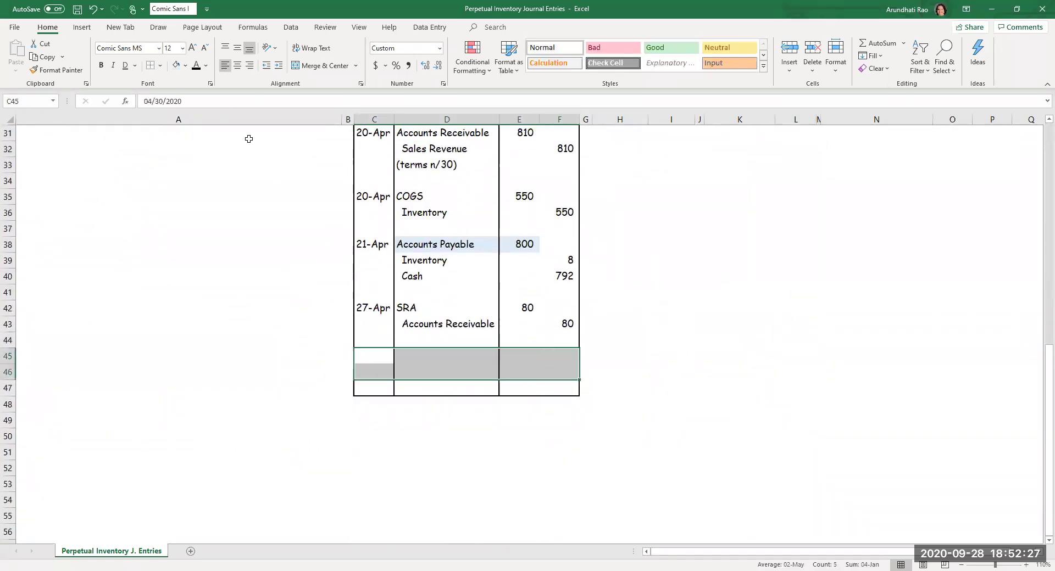
click(196, 65)
Review the accounts and amounts of the 30-Apr entry and the payment terms of the 20-Apr sale in D33
click(456, 356)
click(456, 370)
click(516, 357)
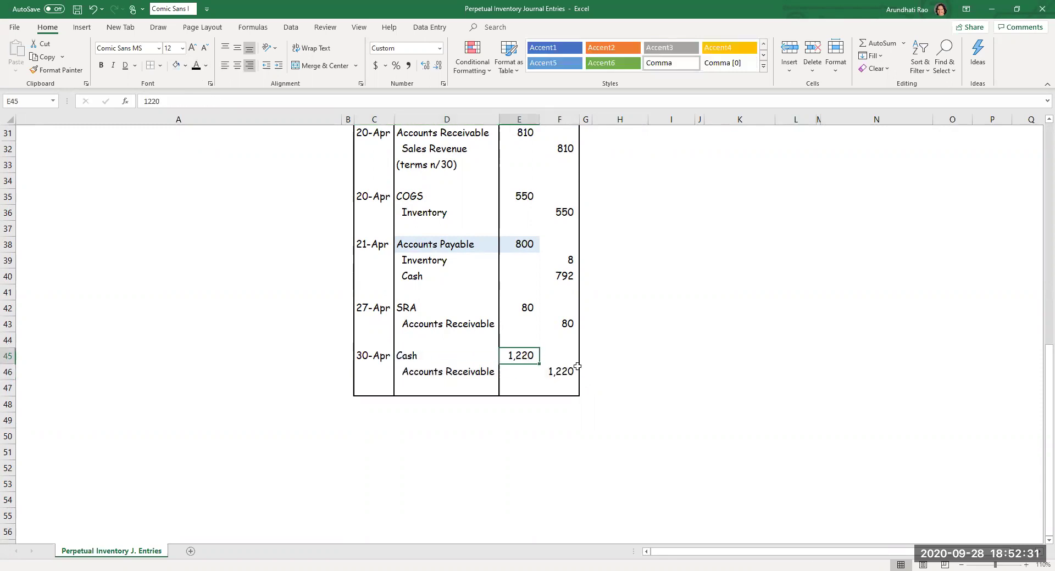
click(570, 372)
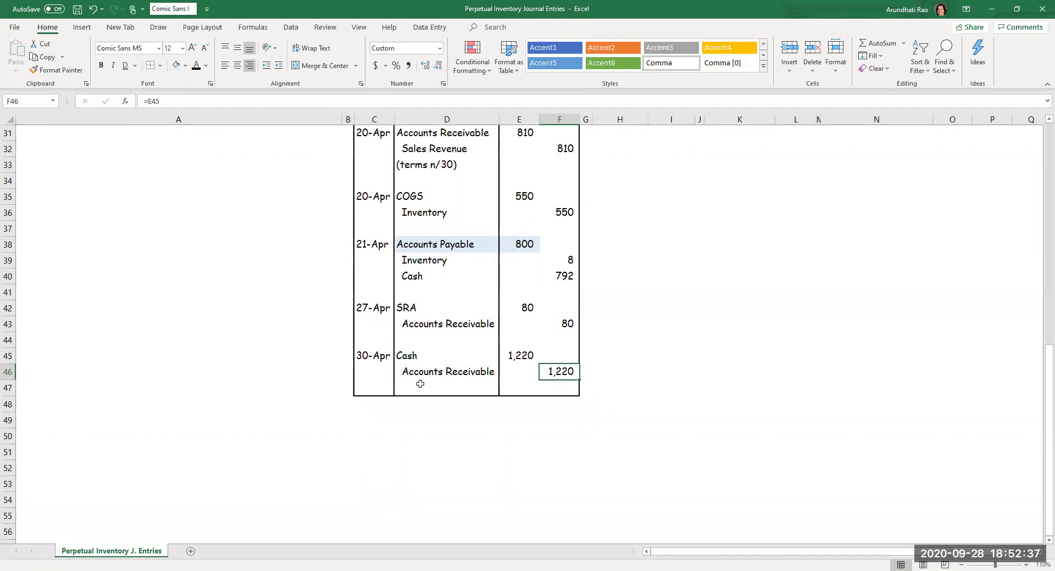
scroll(420, 384, up, 2)
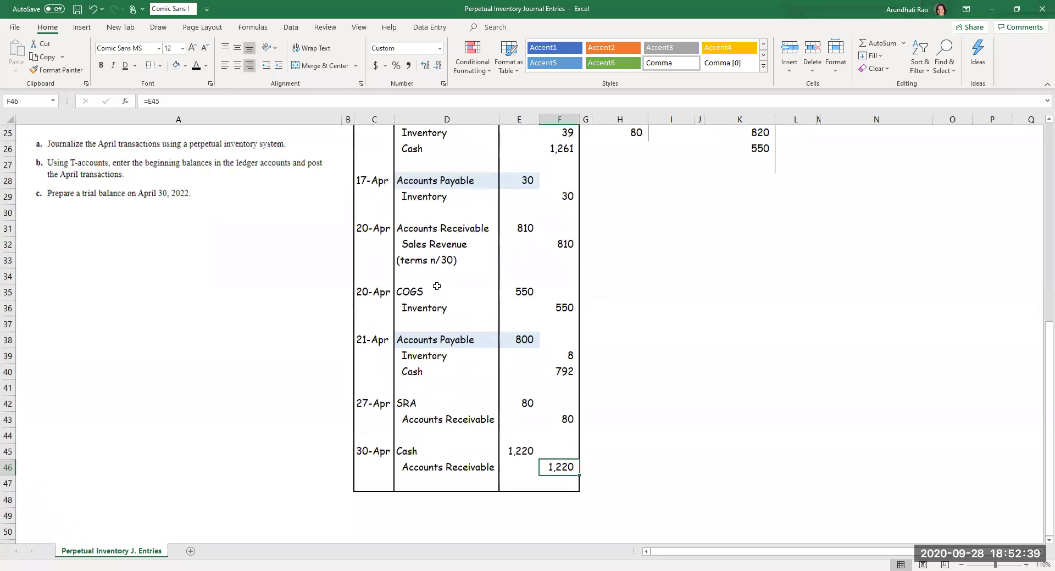
click(424, 260)
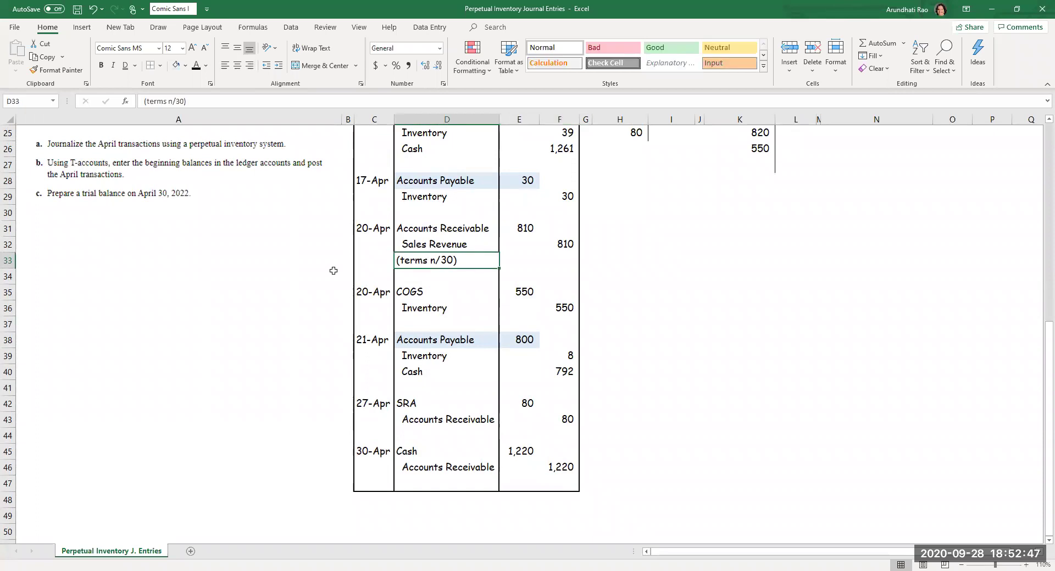
Reveal the 30-Apr postings in black: Cash debit 1,220 in H4 and Accounts Receivable credit 1,220 in L4
click(417, 339)
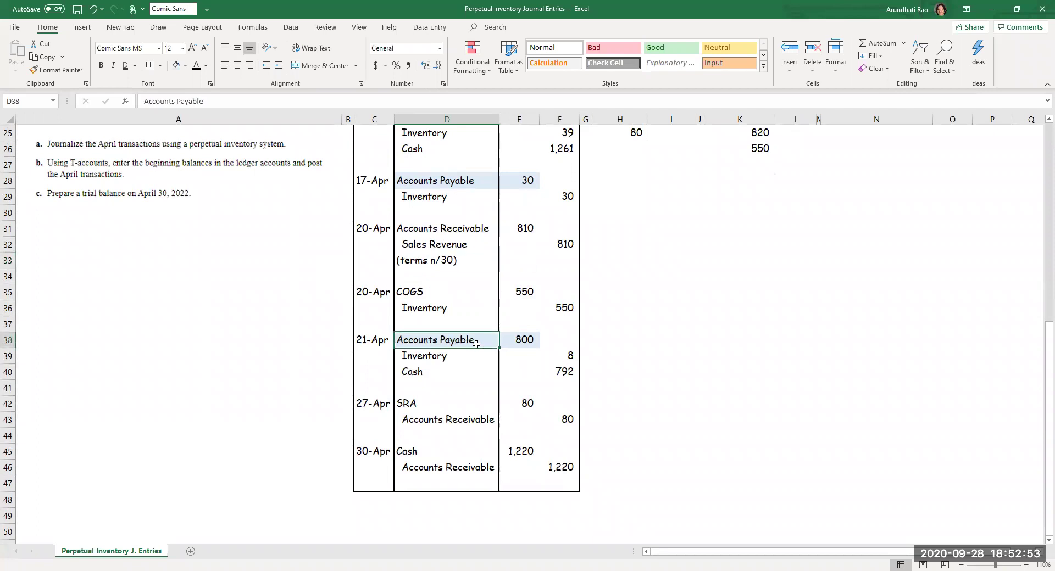
click(437, 452)
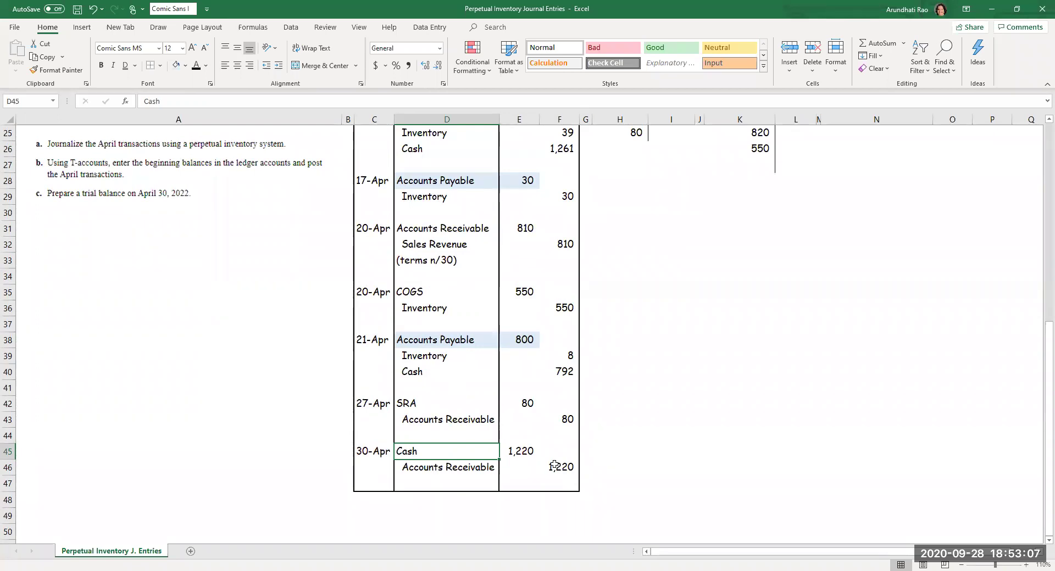
scroll(583, 444, up, 1)
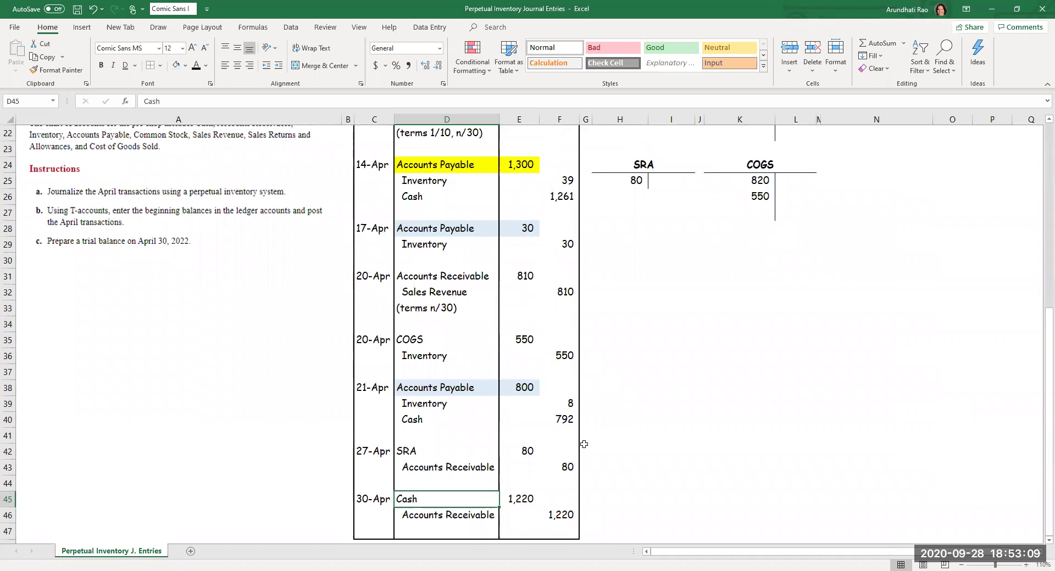
scroll(583, 444, up, 7)
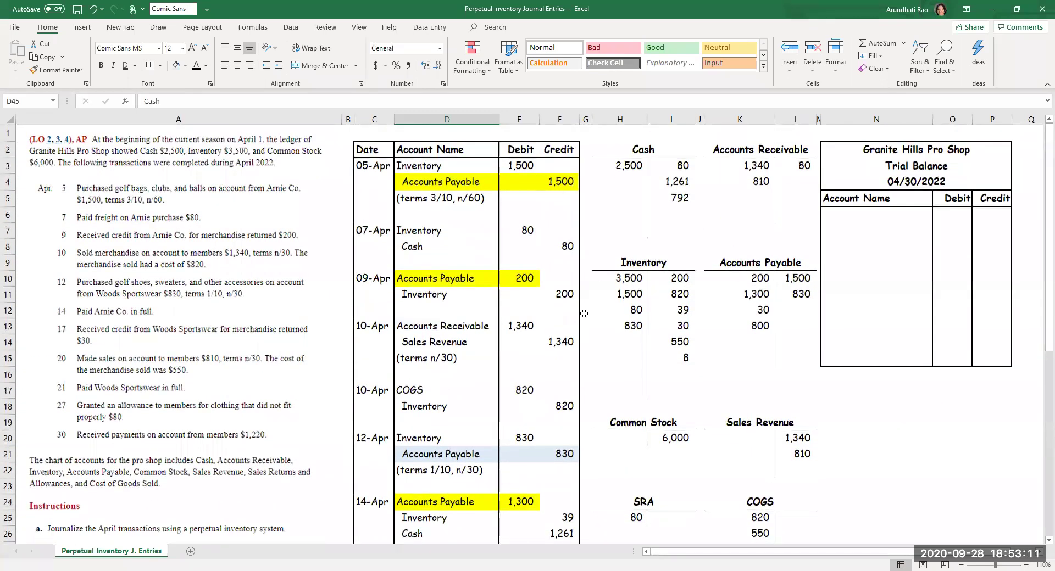
click(621, 182)
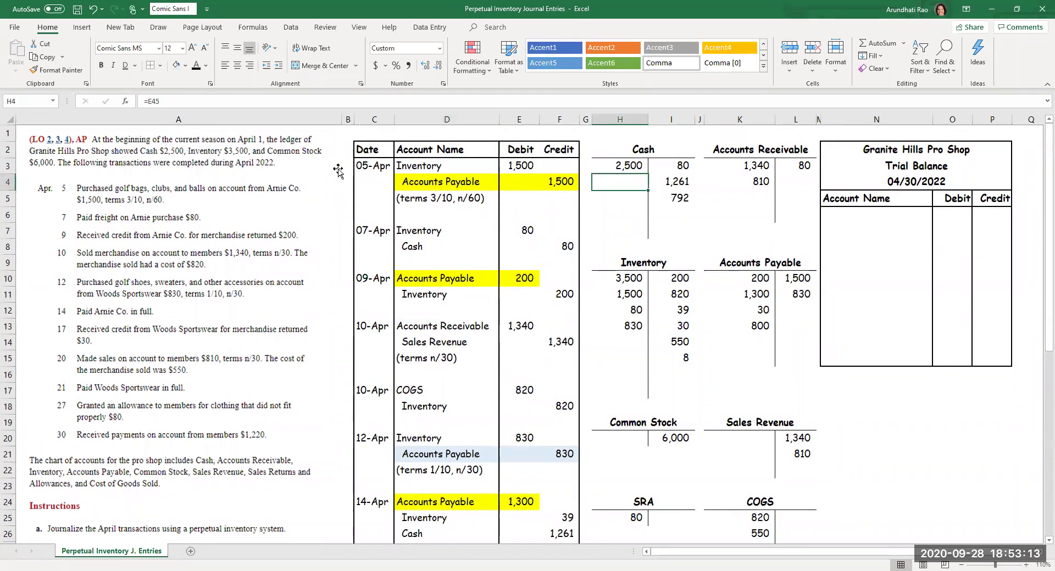
click(338, 172)
click(624, 183)
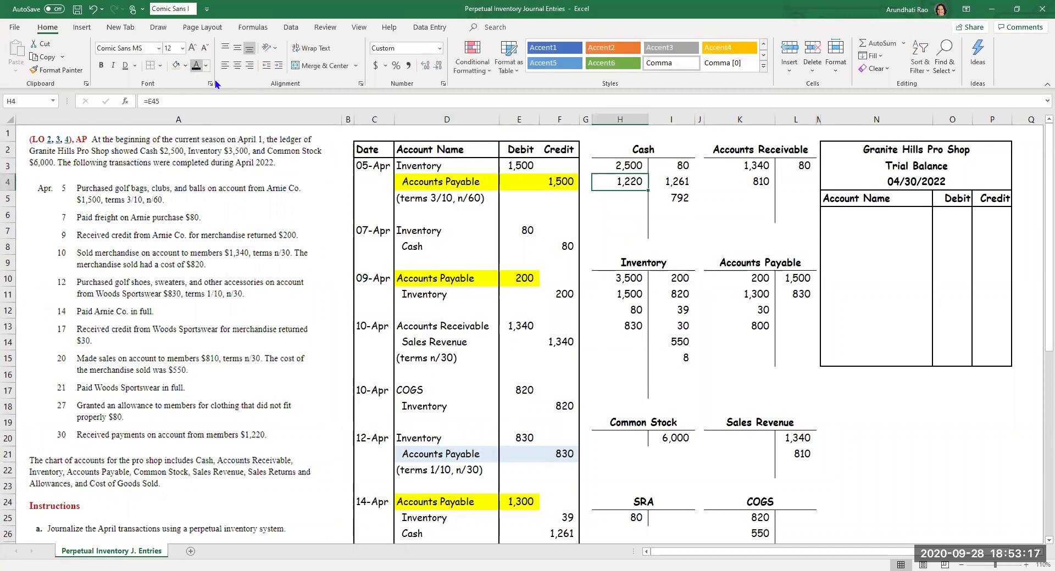
click(787, 181)
click(198, 68)
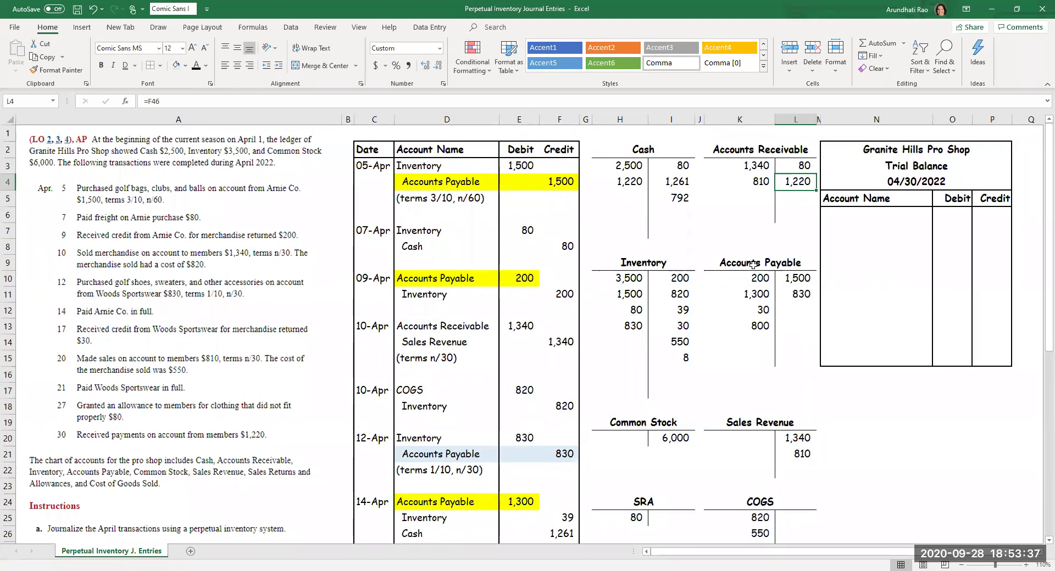
Reveal the Cash T-account totals 3,720 and 2,133 in row 6 and the balance 1,587 in H7, all in black
drag(633, 214, 672, 215)
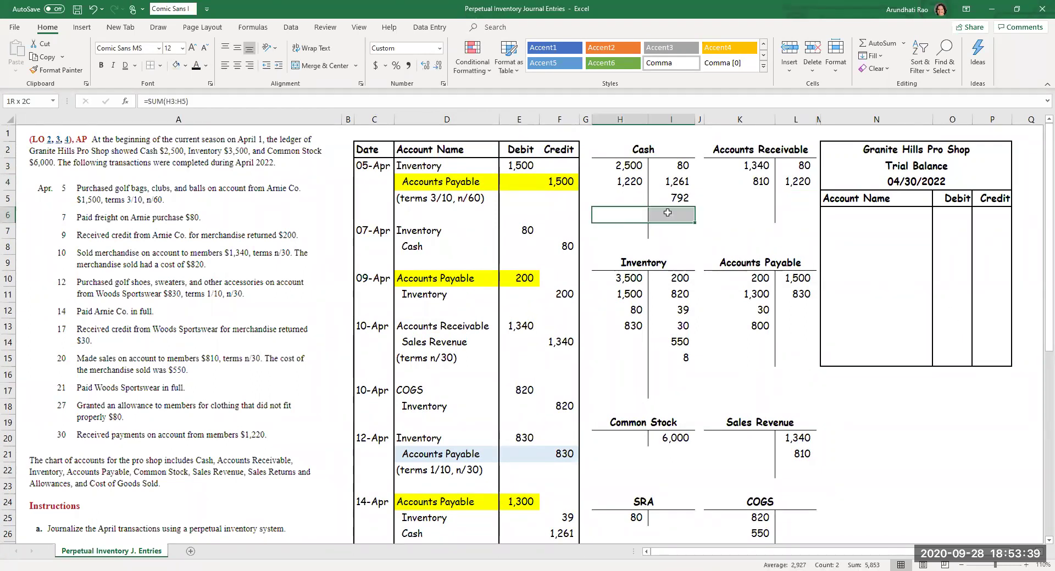
click(196, 66)
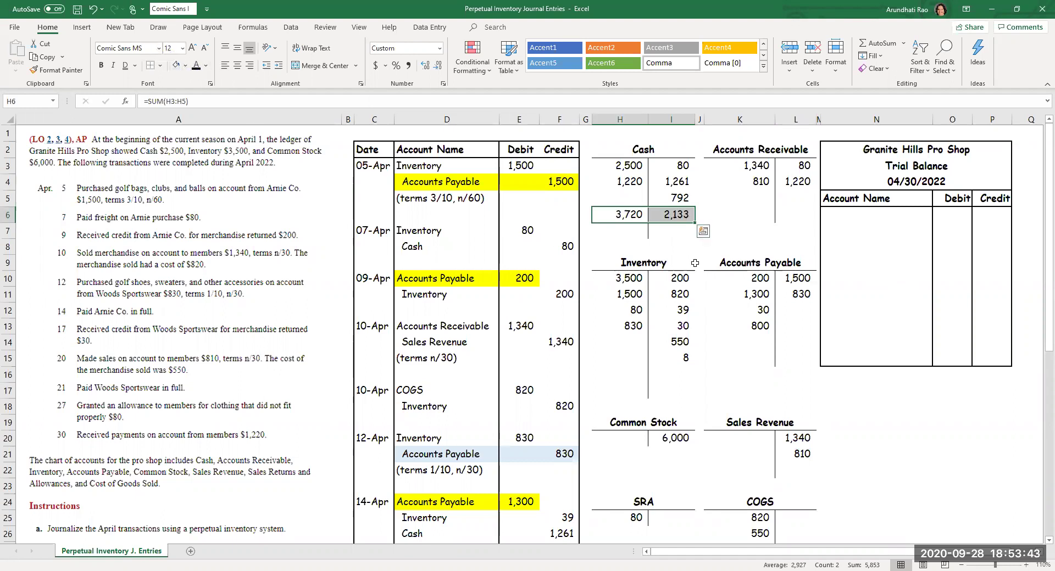
click(630, 233)
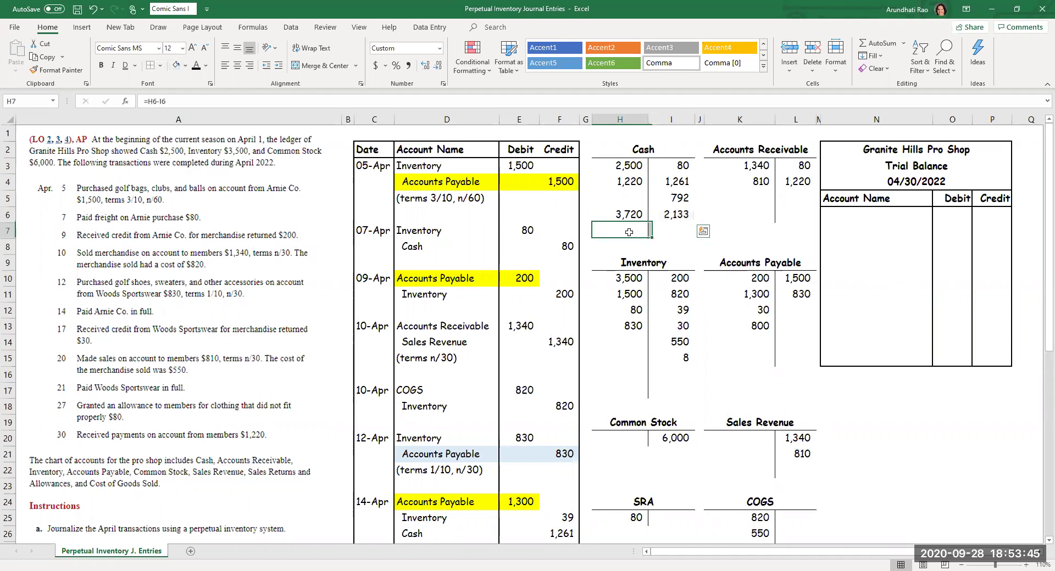
click(196, 65)
Rule off the Cash T-account with a single underline on H5:I5, including the revealed zero in H5, and a double underline on the H7 balance
drag(619, 204, 674, 199)
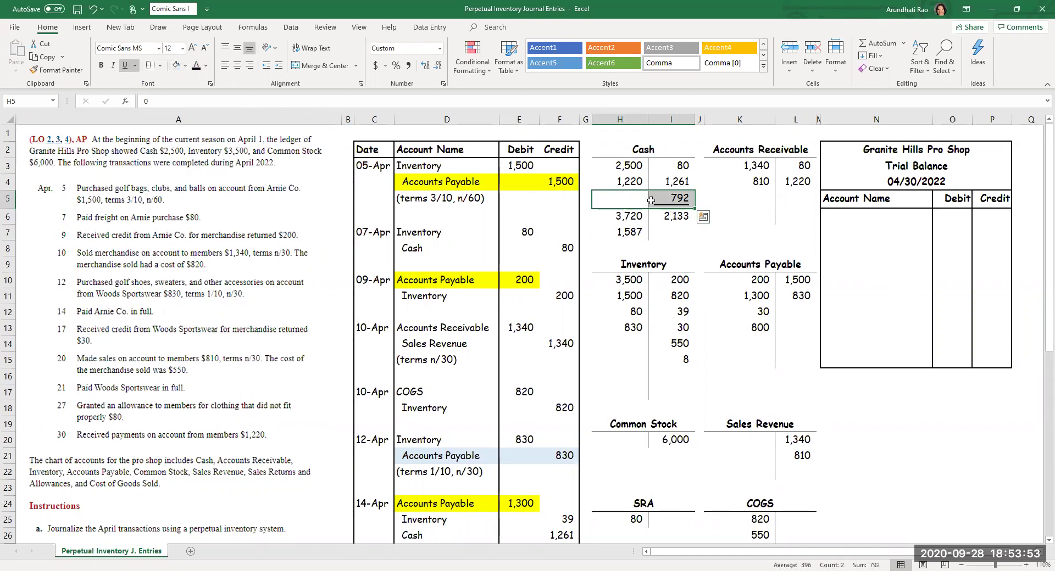
click(610, 196)
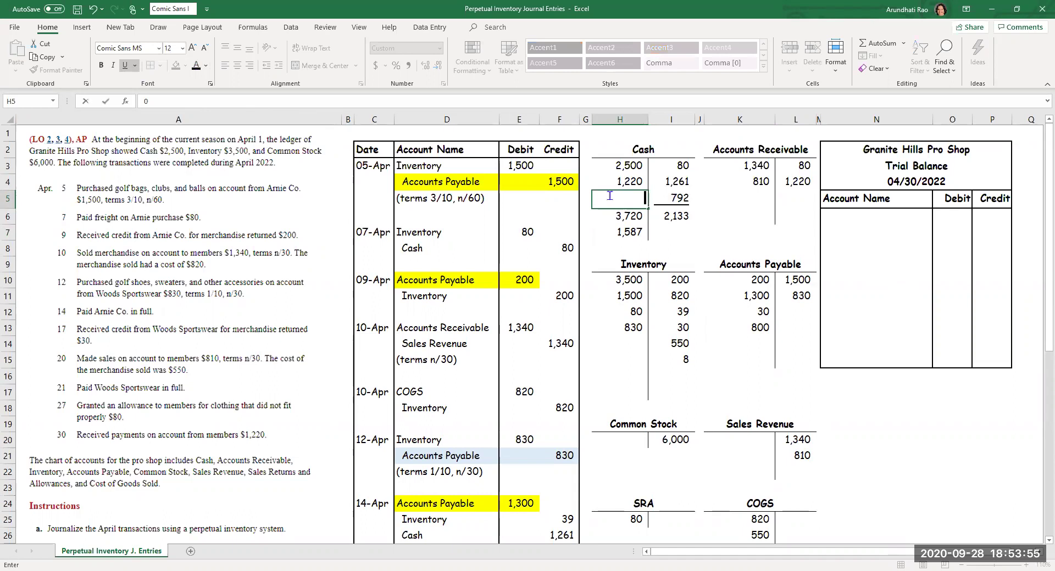
click(124, 67)
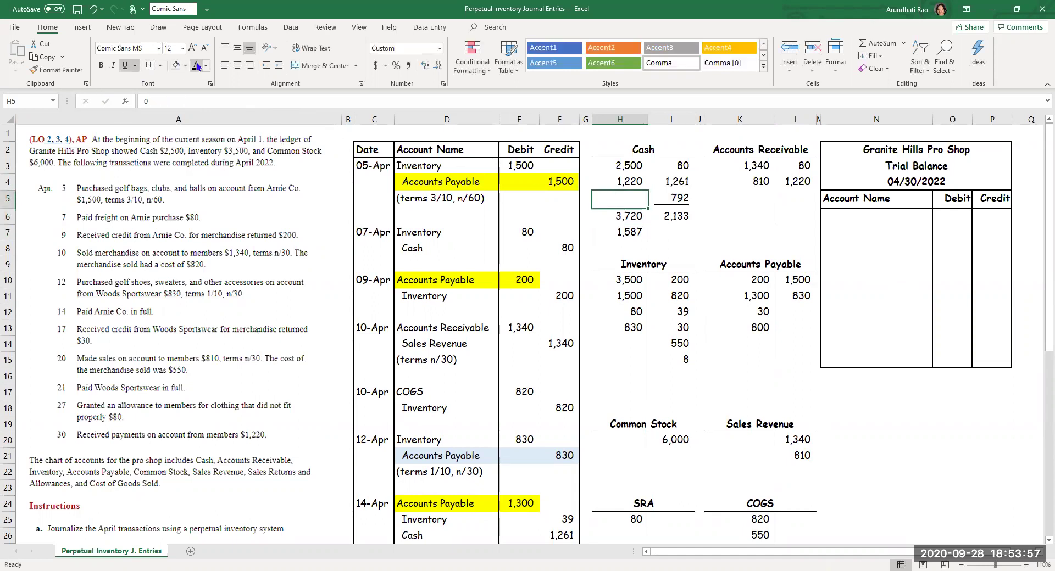
click(635, 238)
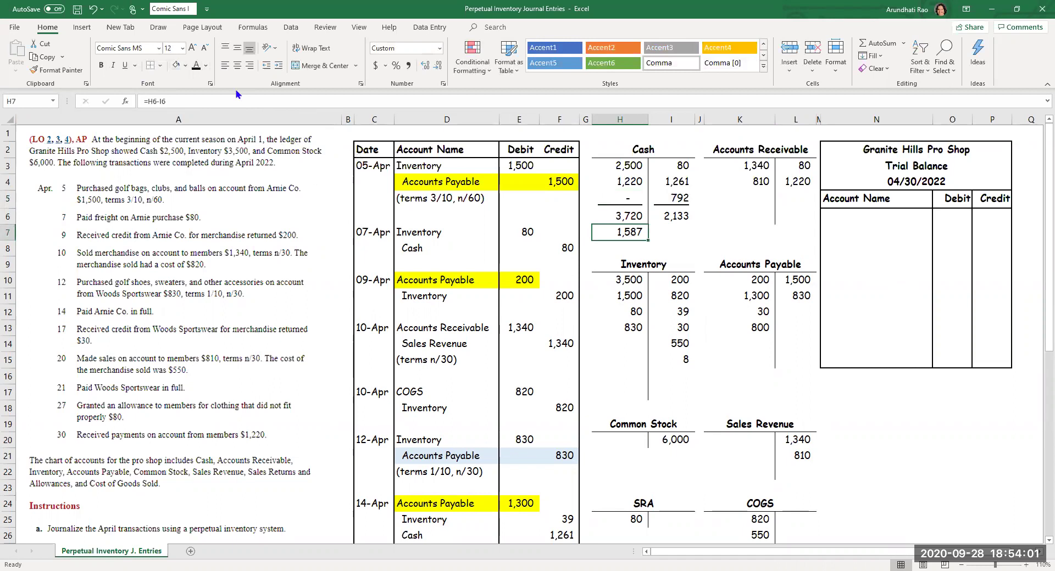
click(135, 66)
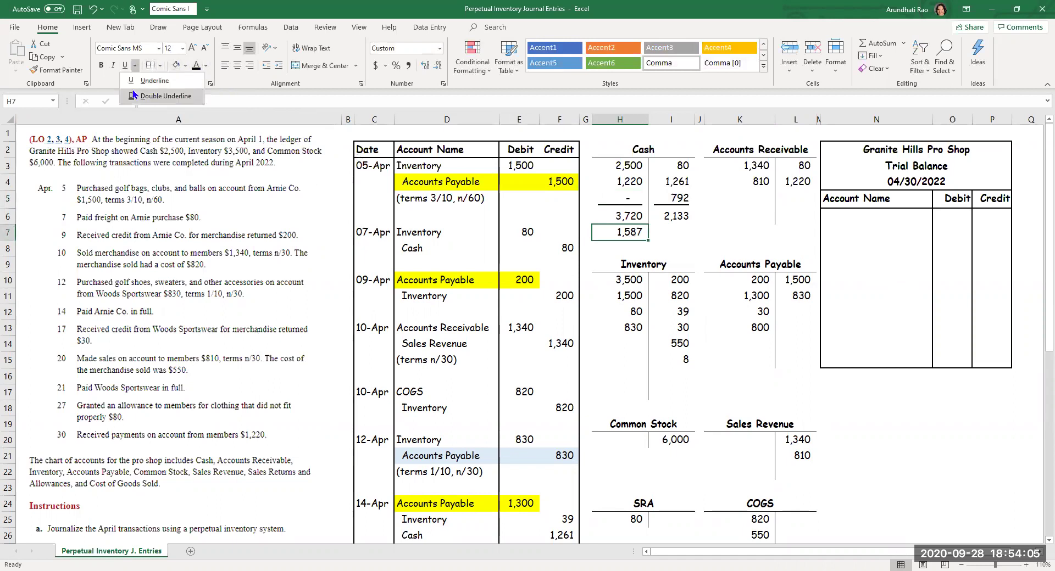
click(135, 95)
Reveal the Accounts Receivable totals 2,150 and 1,300 and balance 850 in black, double-underlining the balance and single-underlining K4:L4
drag(757, 196, 796, 217)
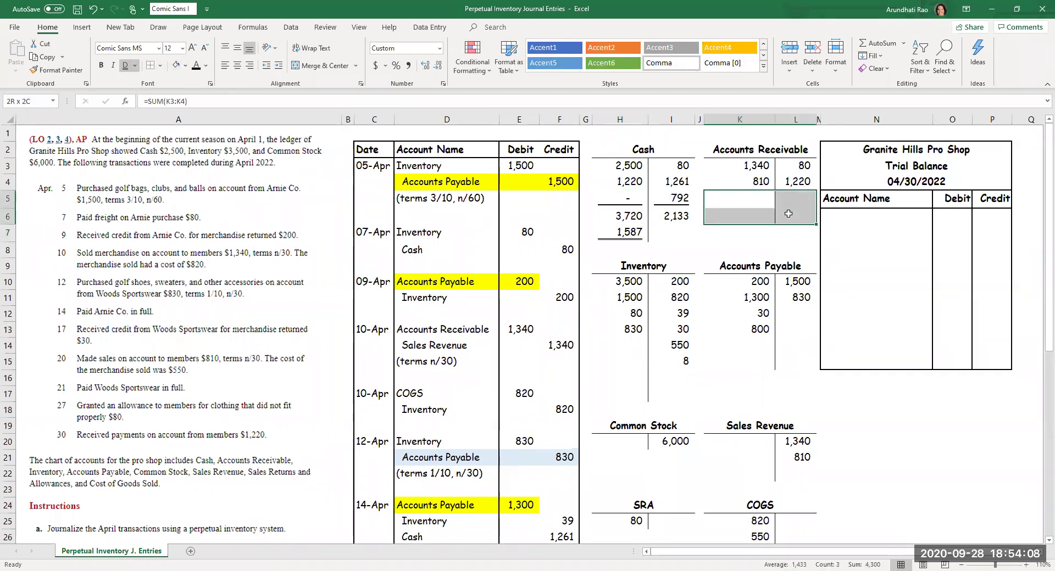
click(201, 66)
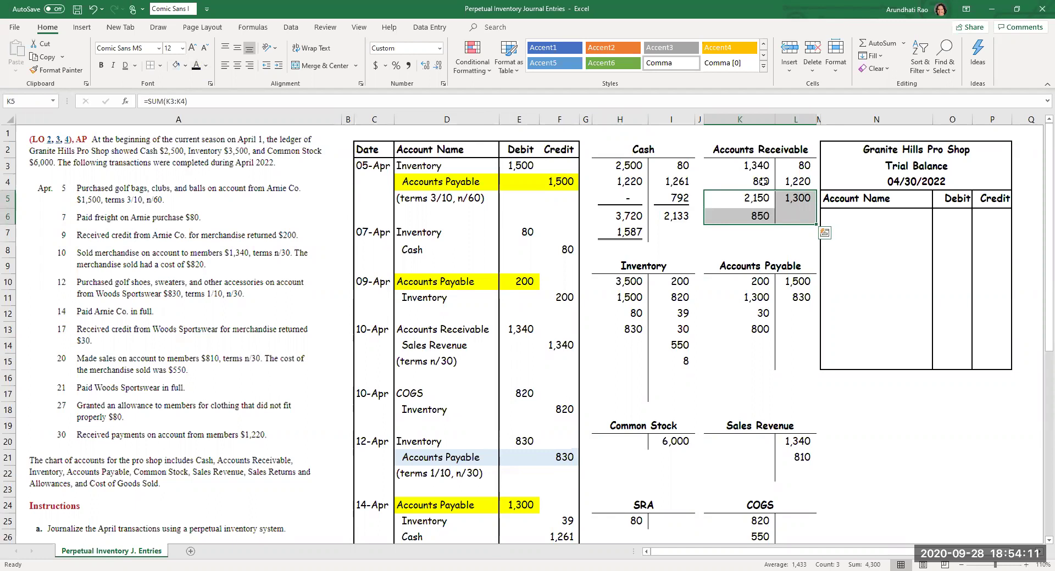
click(757, 218)
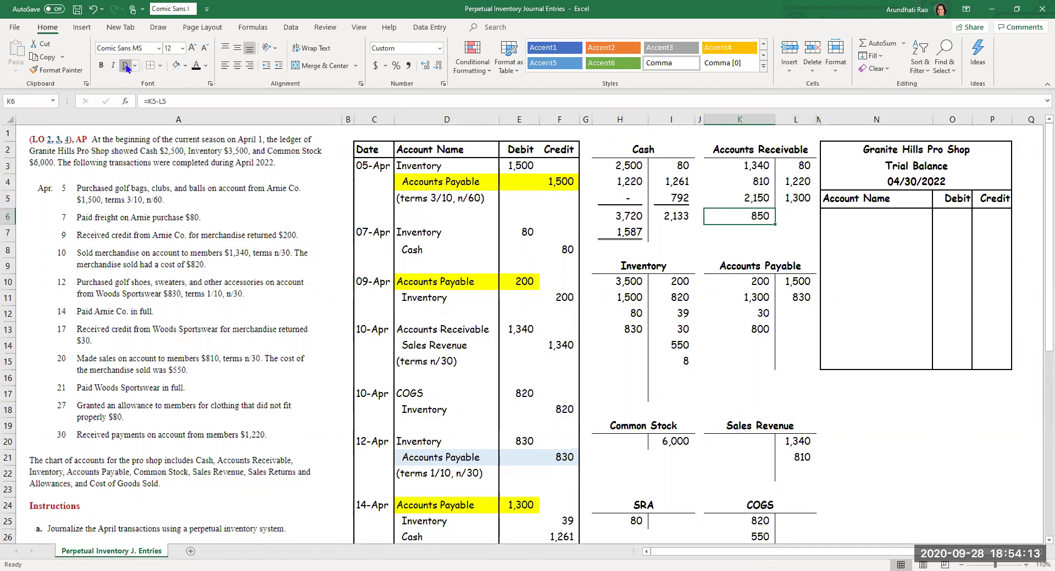
click(125, 66)
drag(761, 186, 797, 182)
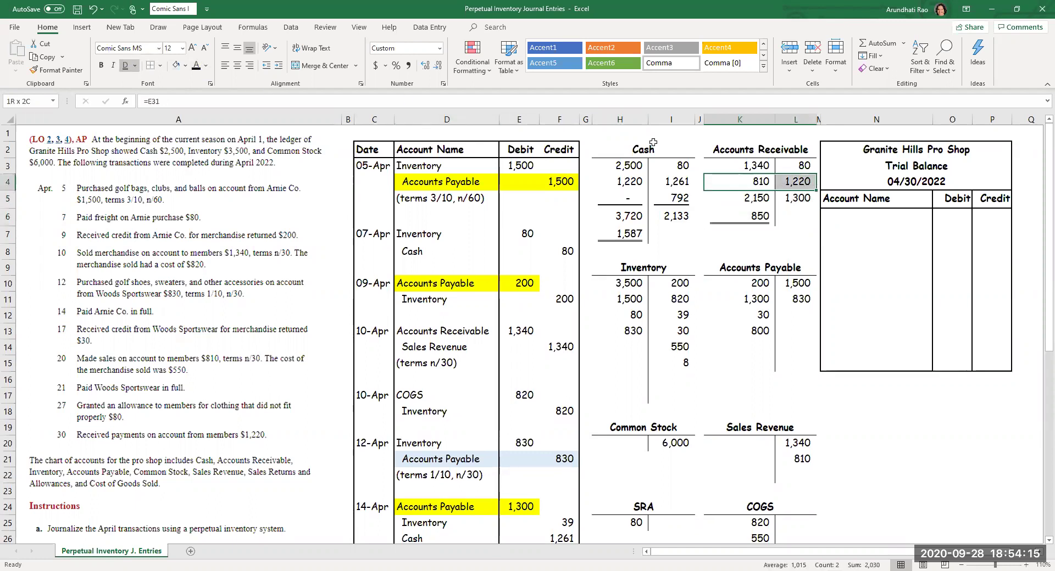
click(135, 67)
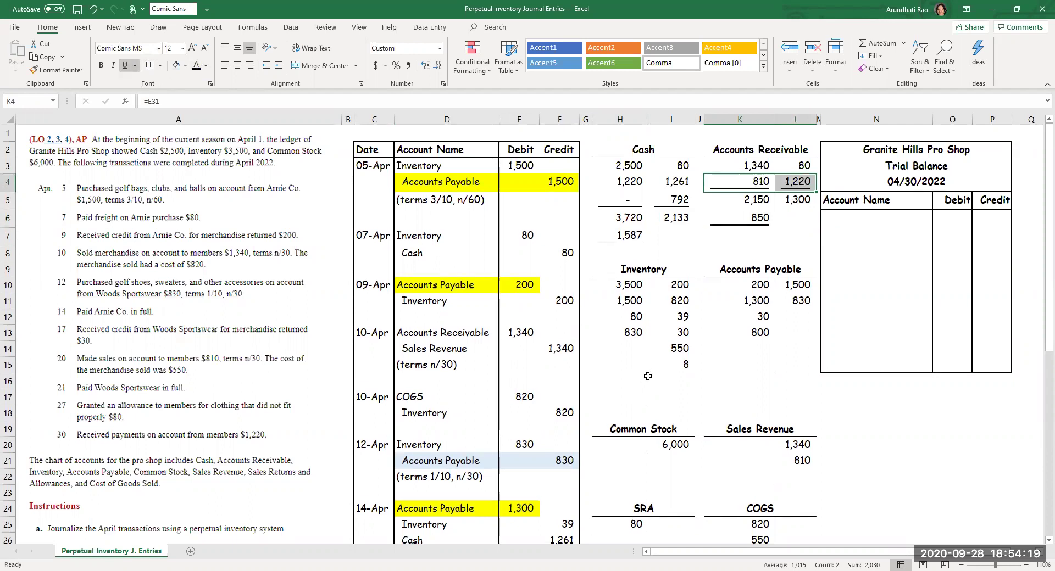
Reveal the Inventory totals 5,910 and 1,647 in row 16 and the balance 4,263 in H17, with a double underline on the balance
drag(639, 378, 673, 397)
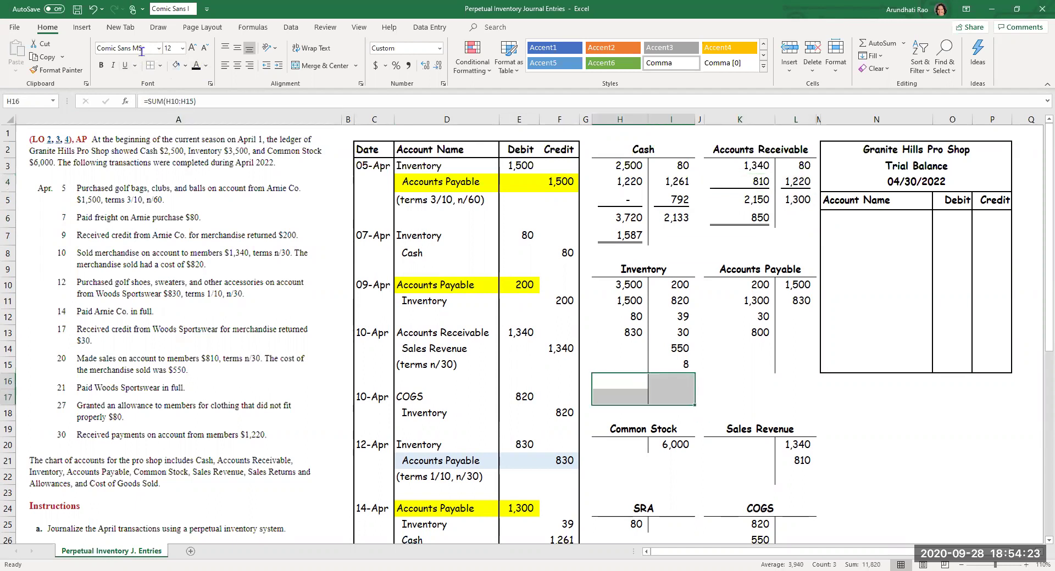
click(195, 66)
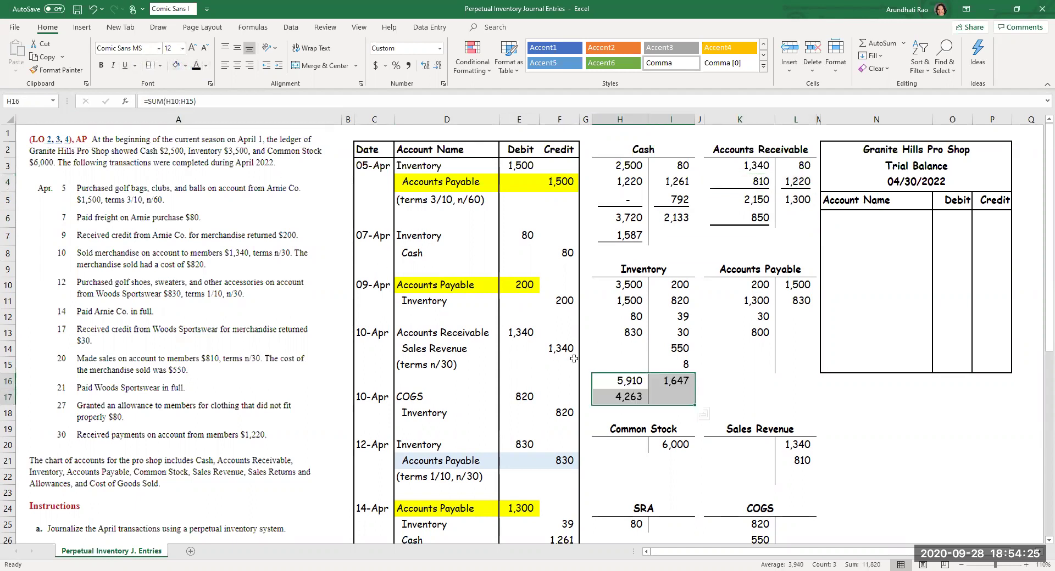
click(630, 395)
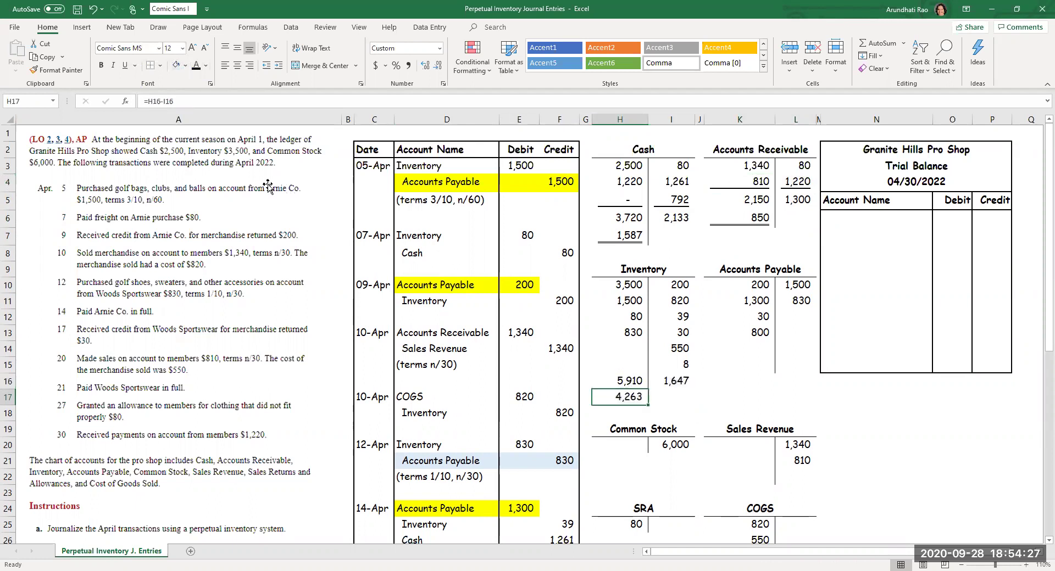
click(137, 66)
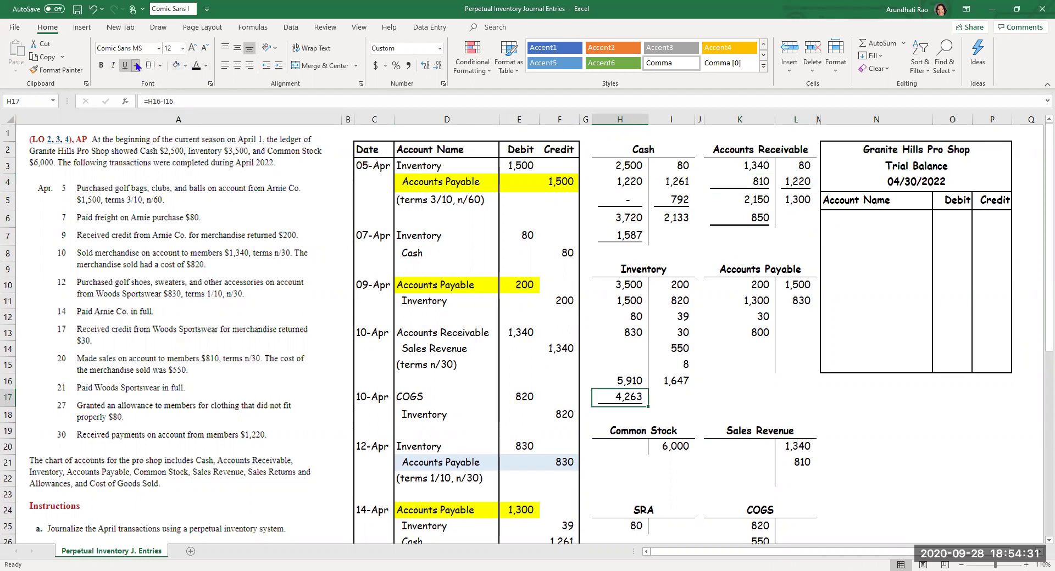
Reveal the zero debit in H15 of the Inventory T-account in black and single-underline H15:I15
click(637, 367)
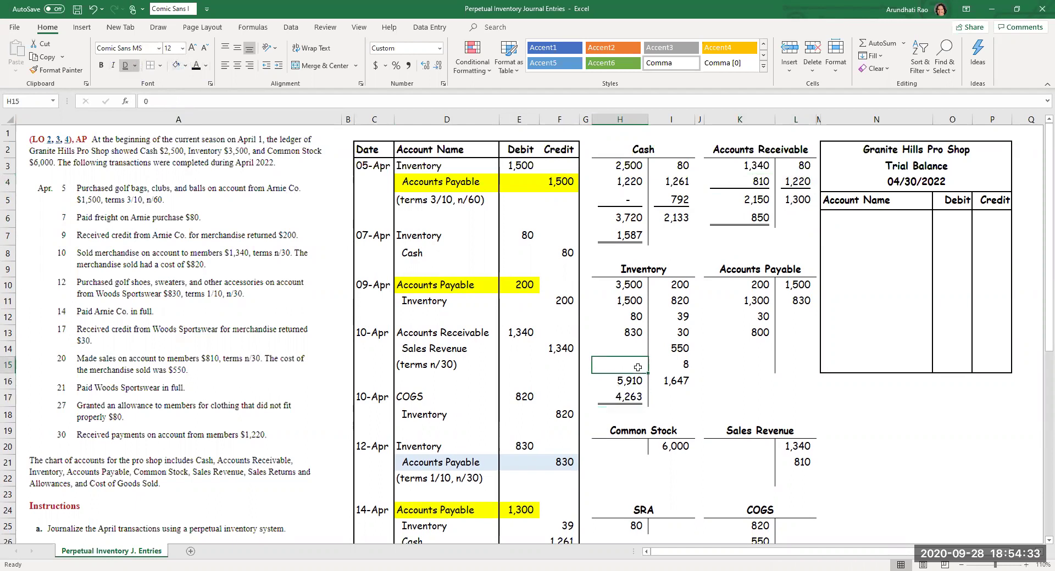
click(200, 69)
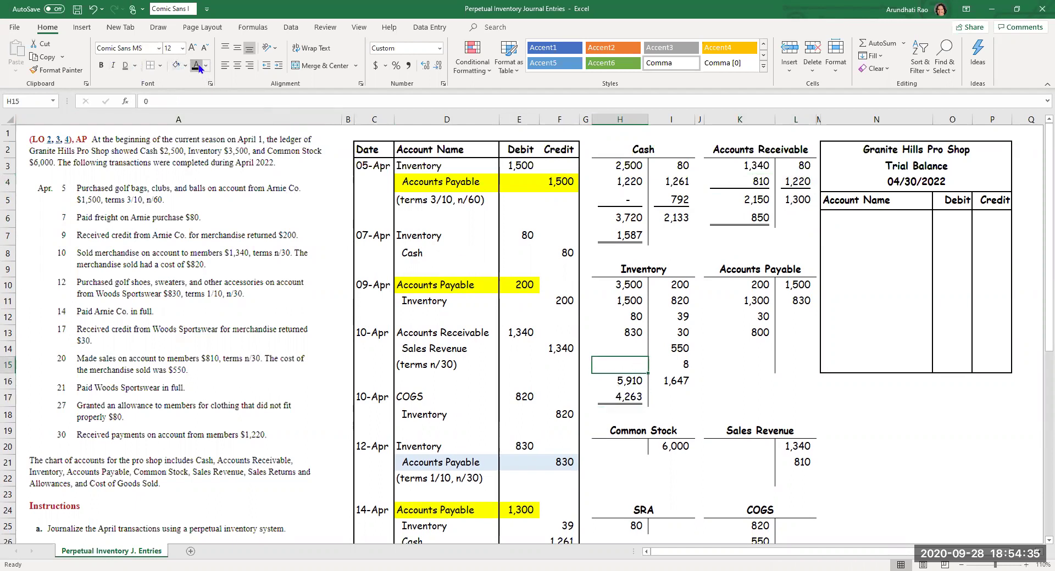
shift+click(694, 370)
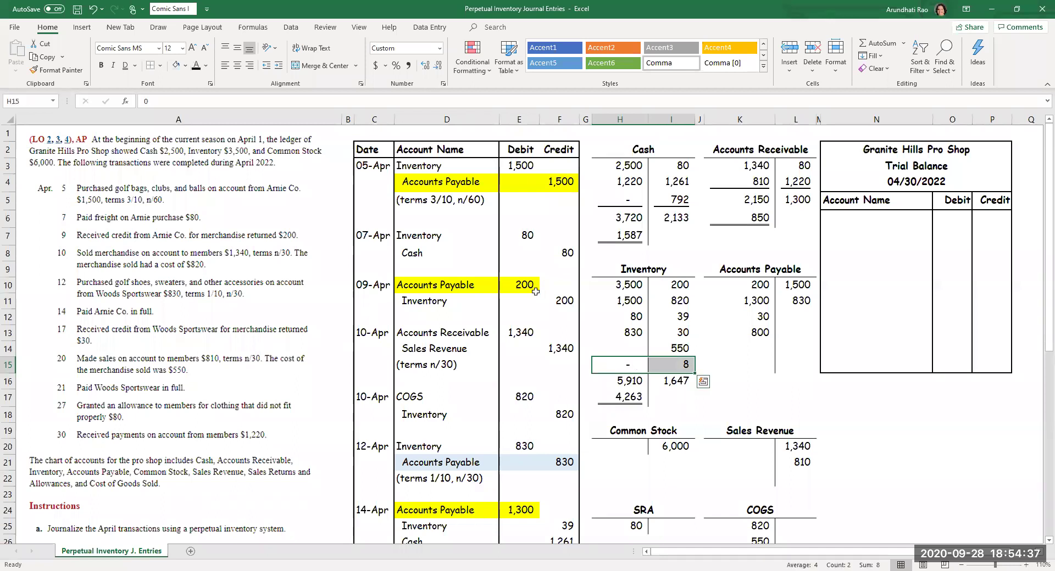
click(135, 65)
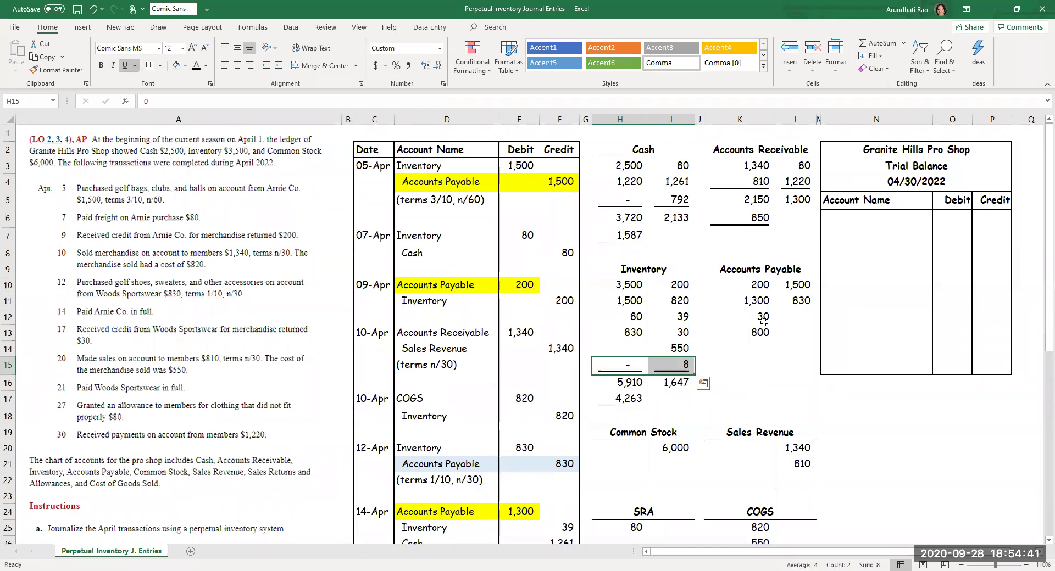
Reveal the Accounts Payable totals of 2,330 in K14:L14 and the zero in L13 in black, with a single underline on K13:L13
drag(760, 342, 794, 350)
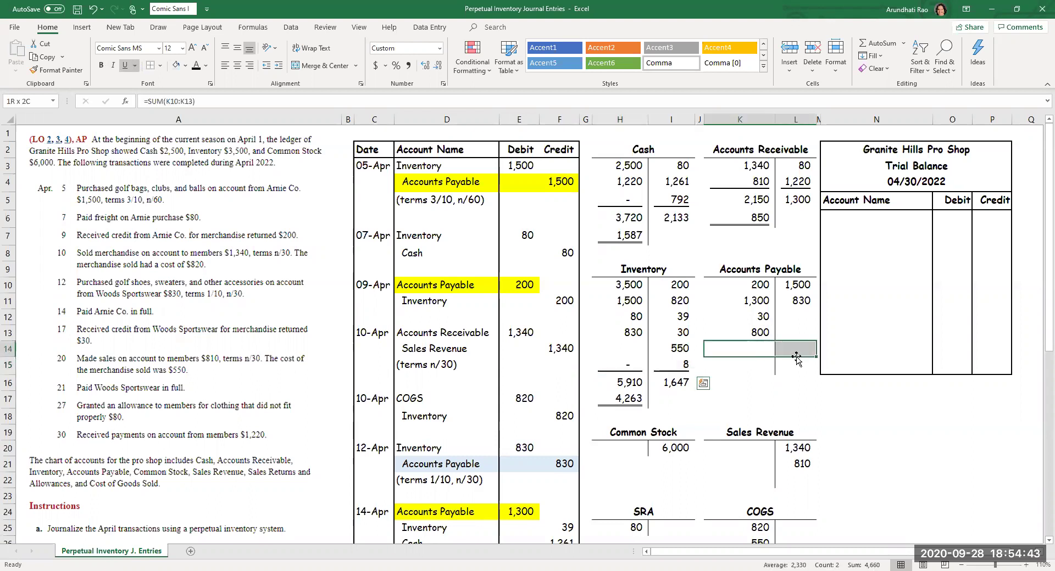
click(196, 65)
drag(754, 333, 786, 333)
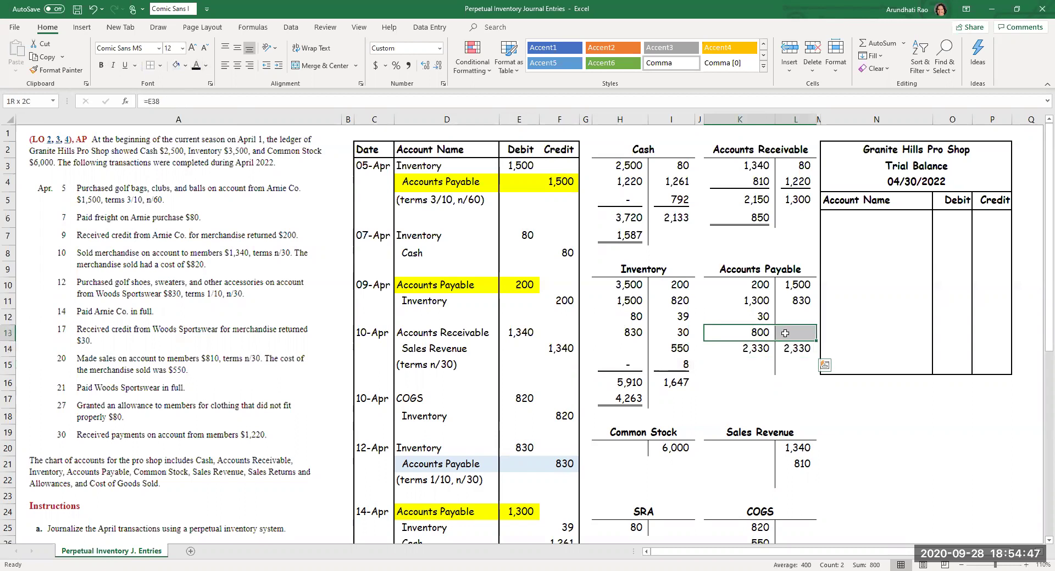
click(125, 65)
click(798, 334)
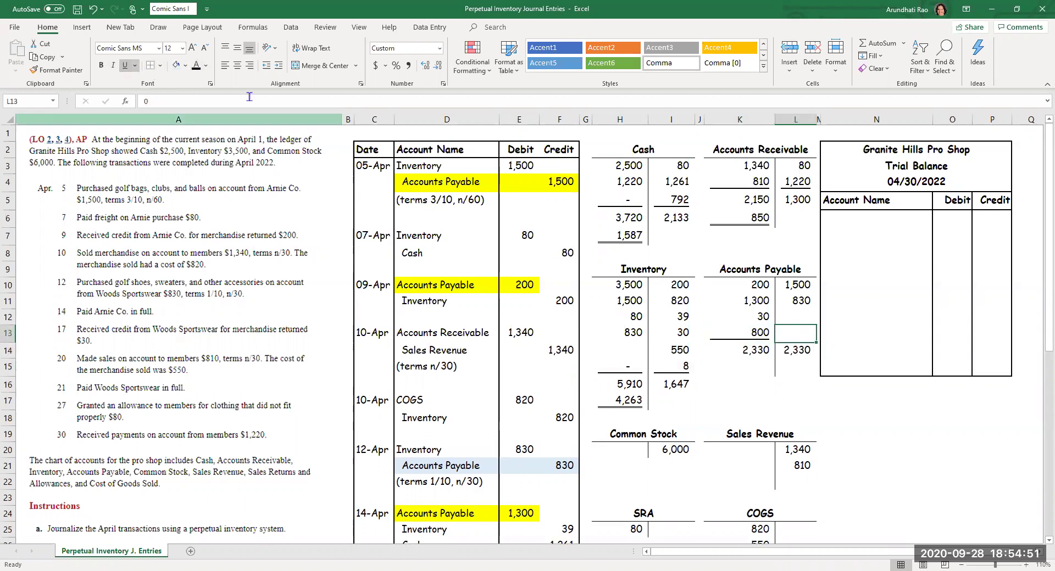
click(198, 69)
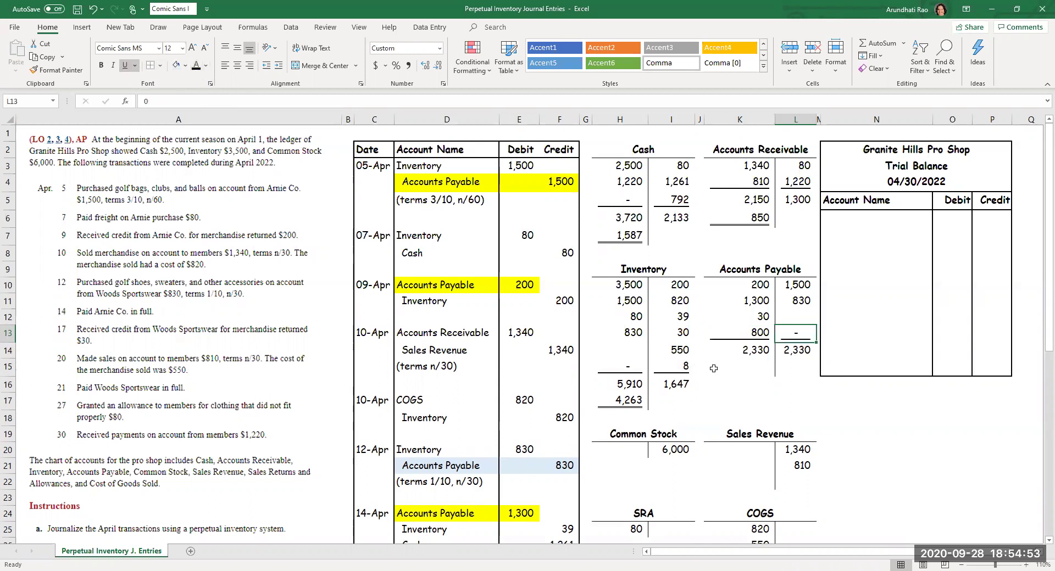
Reveal the zero Accounts Payable balance in L15 in black and give it a double underline
click(780, 364)
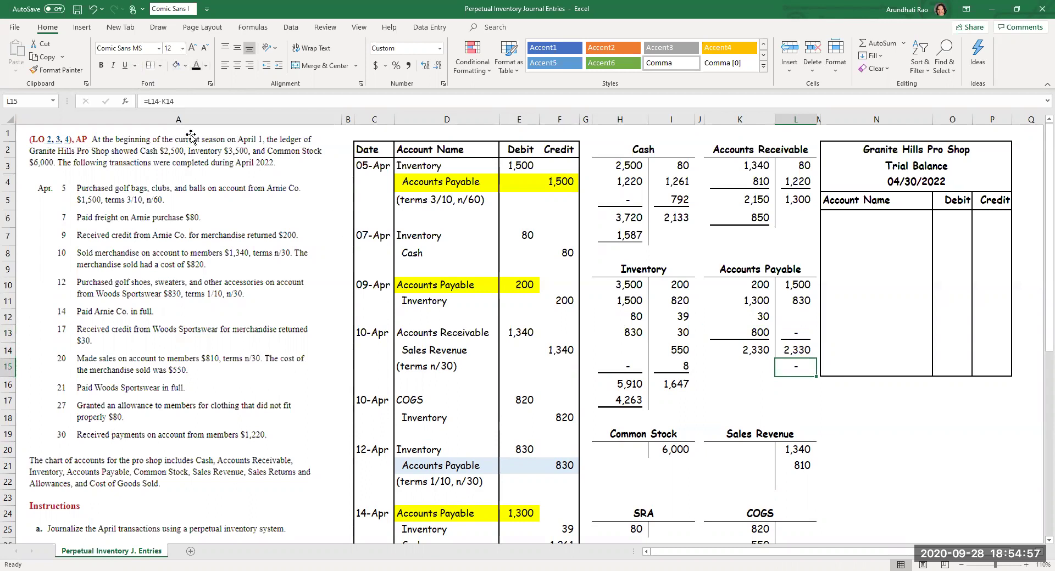
click(135, 66)
click(152, 96)
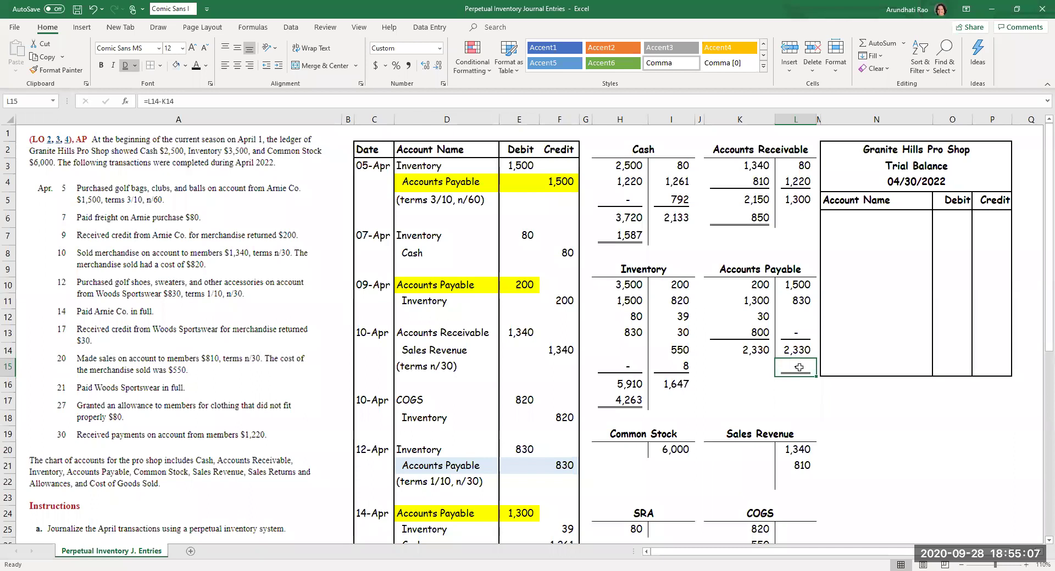
Double-underline the Common Stock balance in I20 and reveal the Sales Revenue total of 2,150 in L22 in black
click(673, 451)
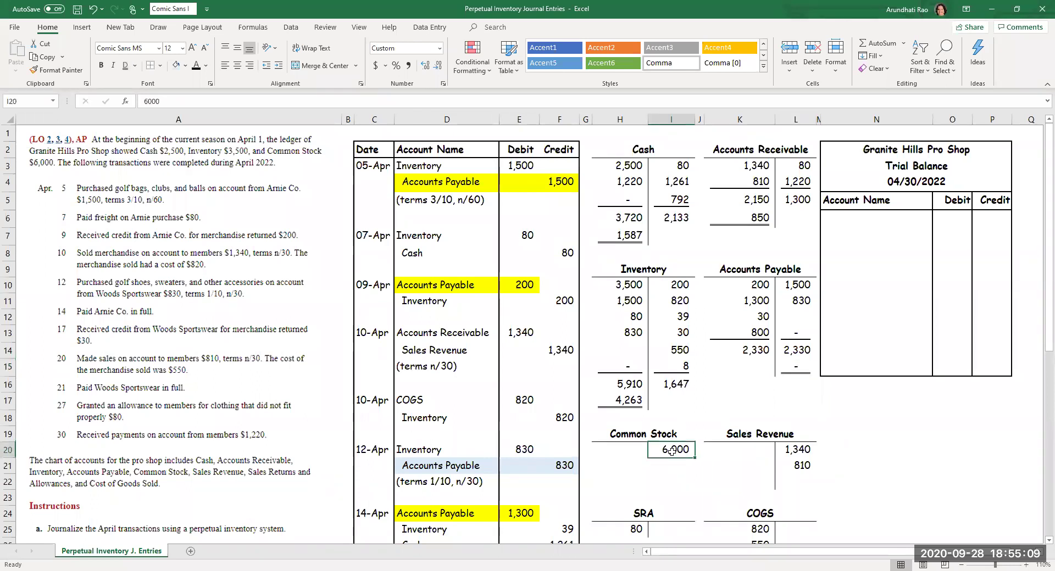
click(125, 66)
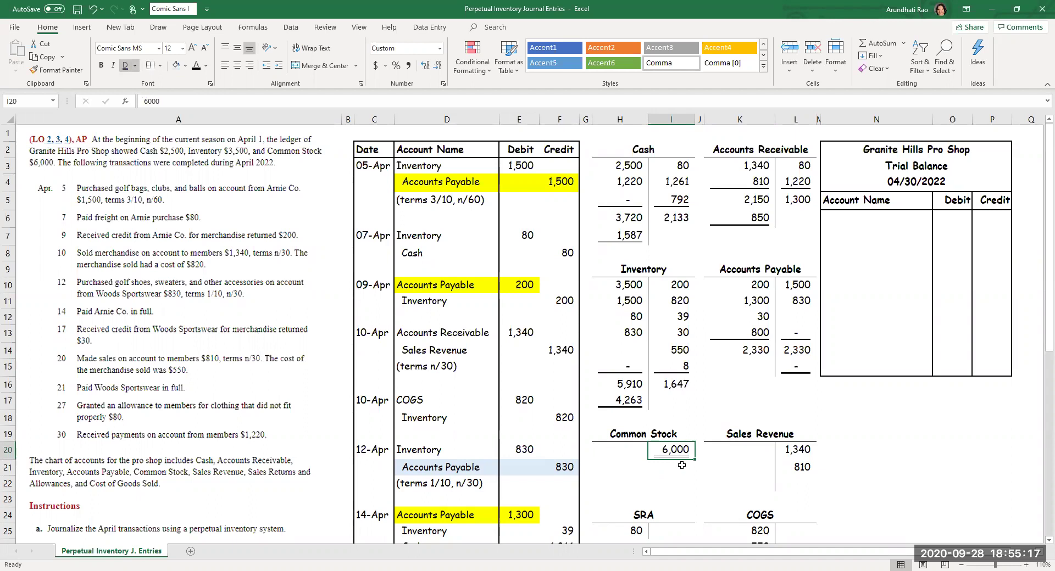
drag(799, 452, 795, 482)
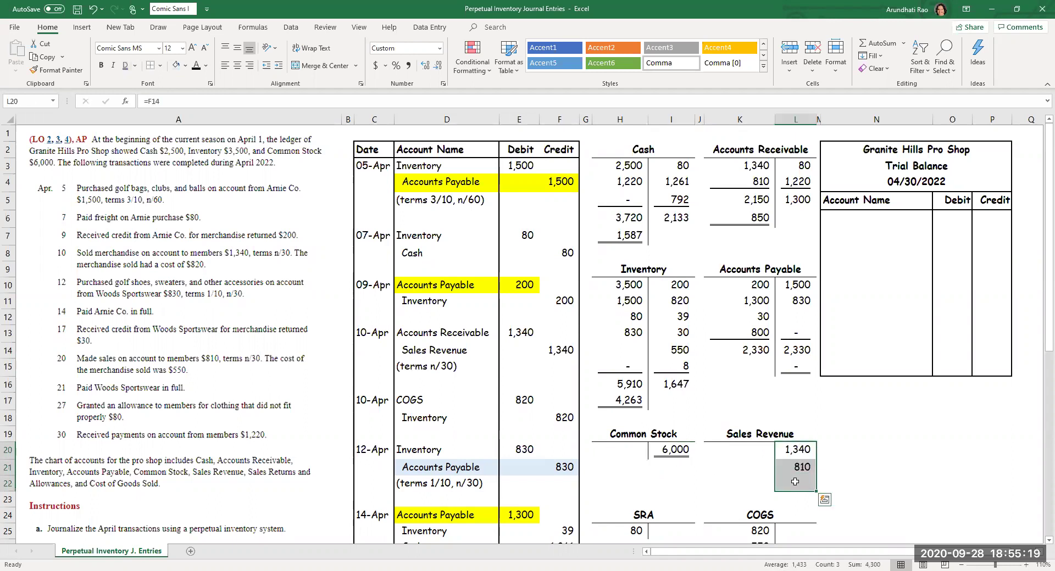
click(196, 66)
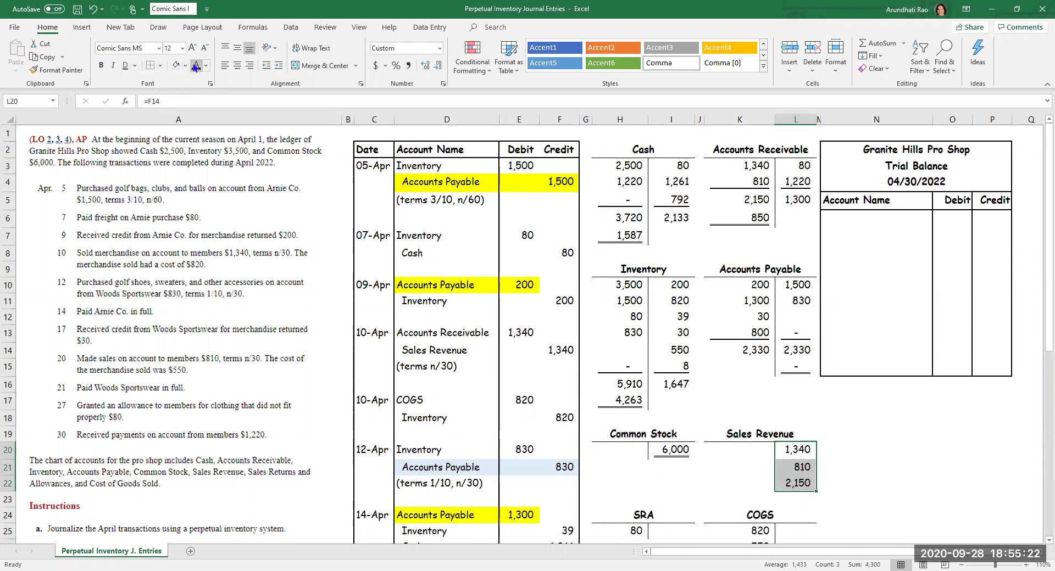
Double-underline the Sales Revenue total in L22 and single-underline the 810 credit in L21
click(798, 485)
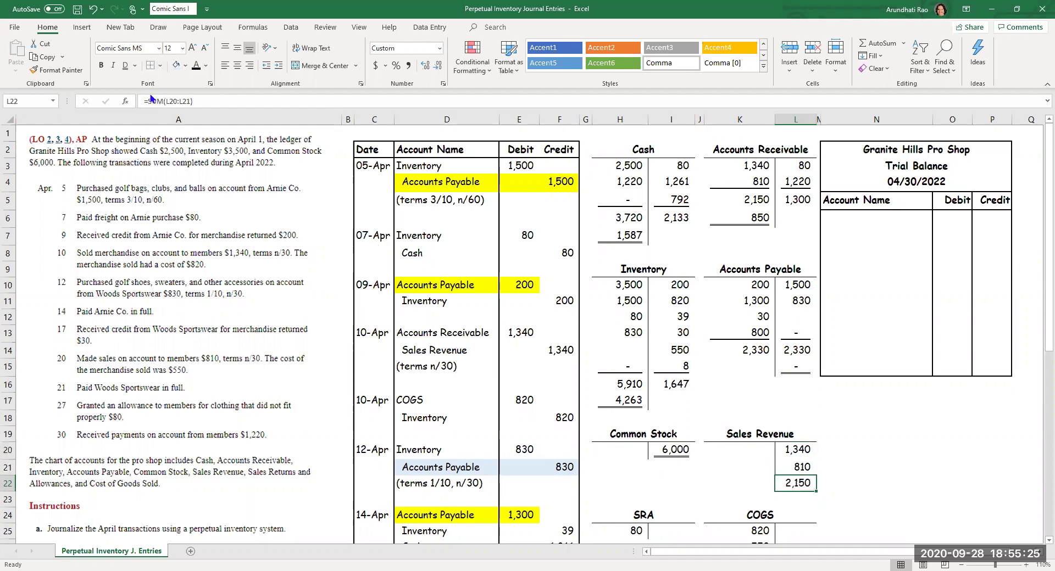
click(126, 66)
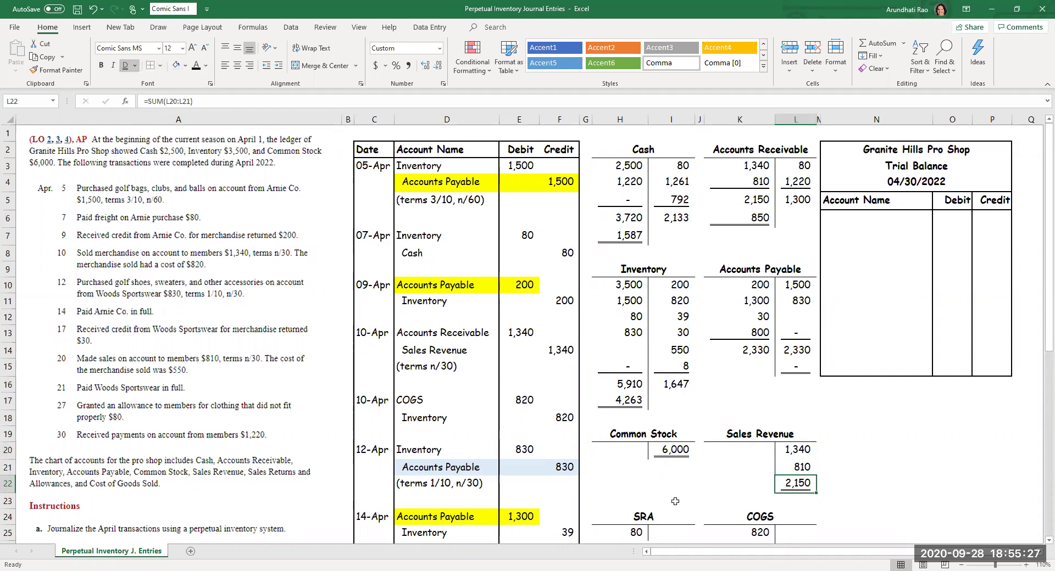
click(808, 465)
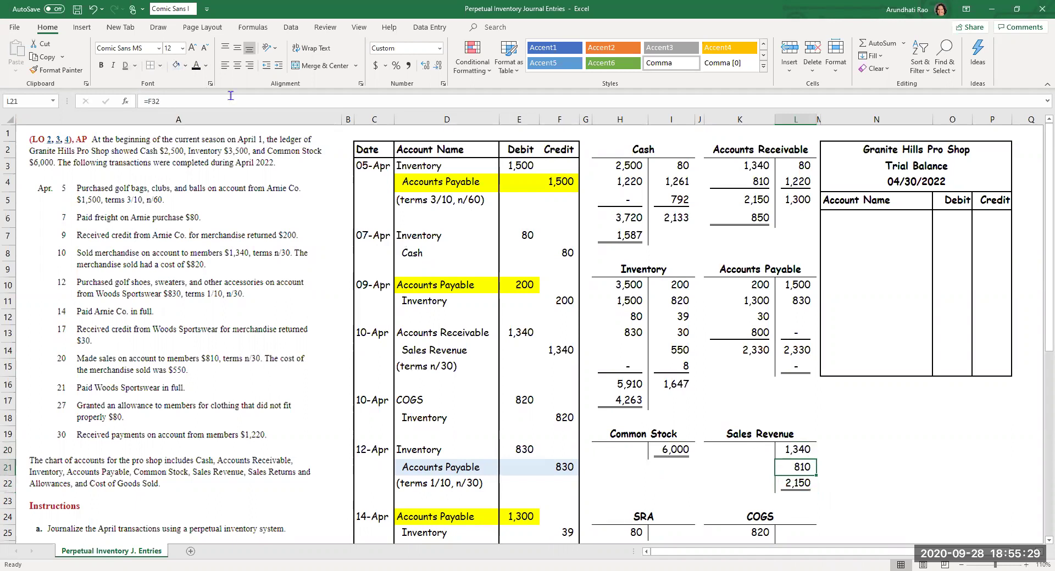
click(136, 66)
click(140, 81)
Double-underline the SRA debit balance in H25
scroll(605, 330, down, 2)
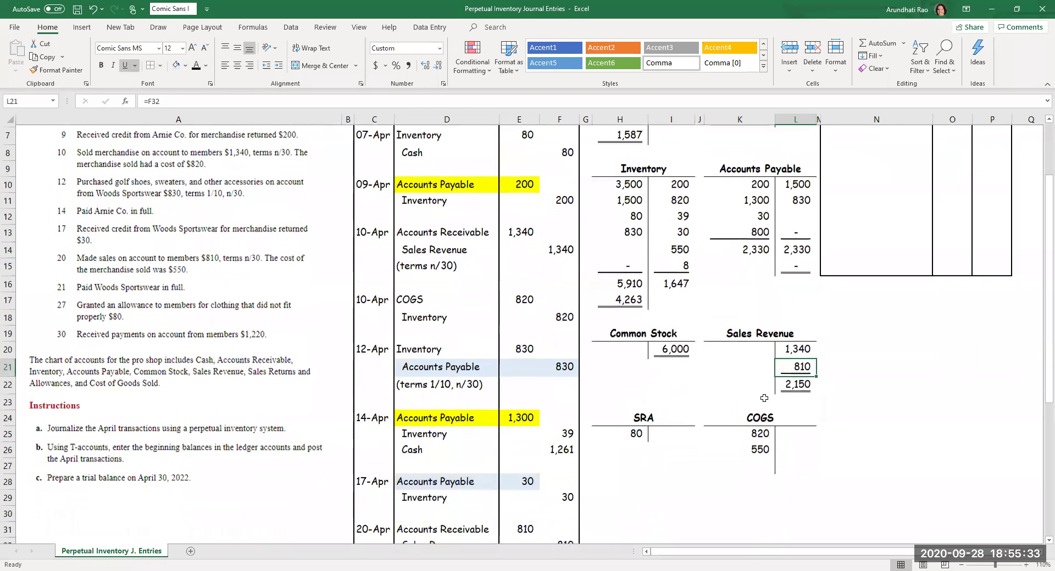
click(632, 432)
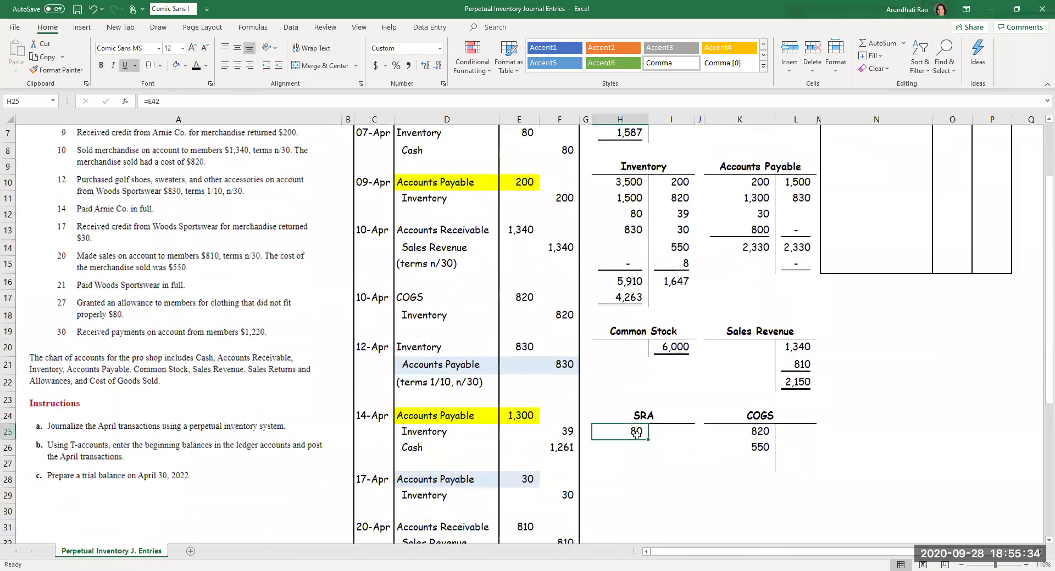
click(135, 66)
click(151, 95)
Reveal the COGS total of 1,370 in K27 in black with a double underline, and single-underline the 550 in K26
drag(761, 439, 761, 467)
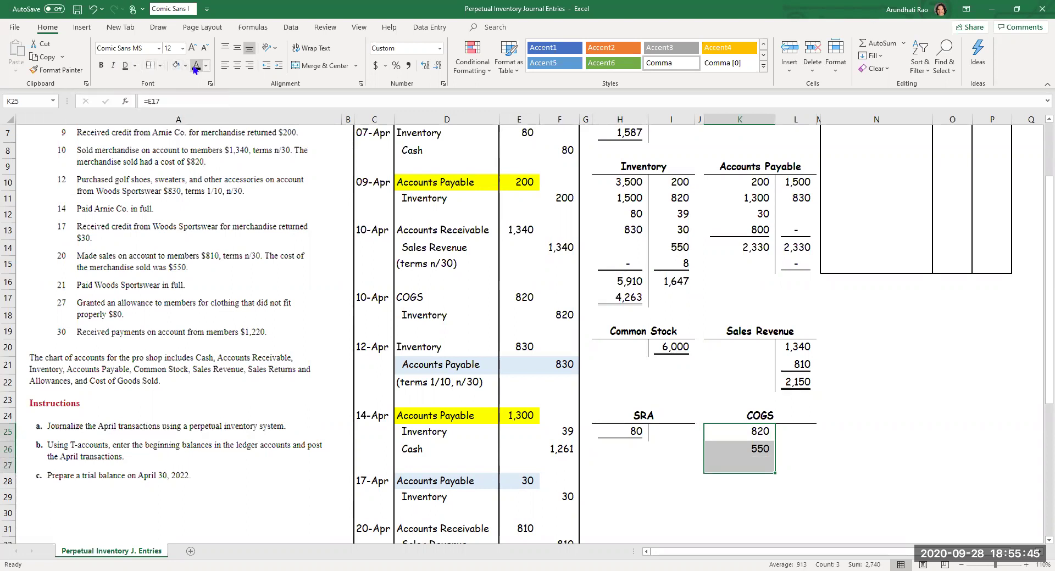
click(753, 450)
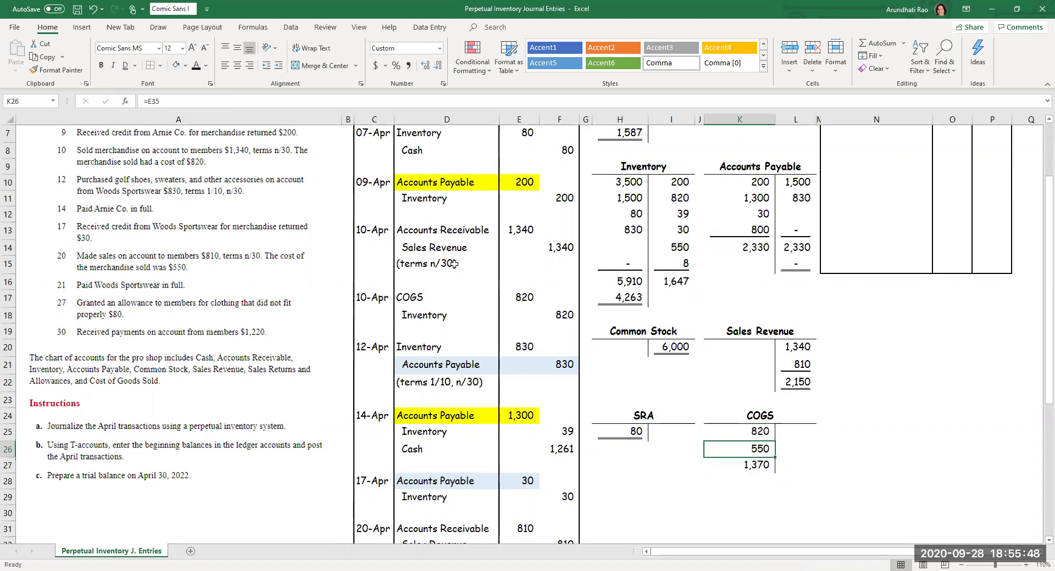
click(136, 65)
click(151, 80)
key(Return)
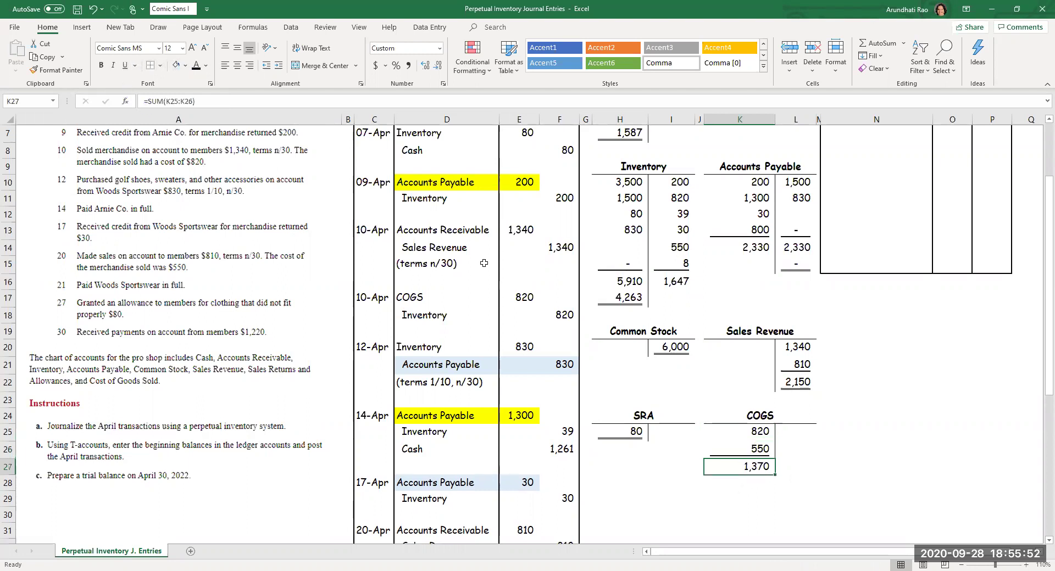
click(137, 65)
click(160, 94)
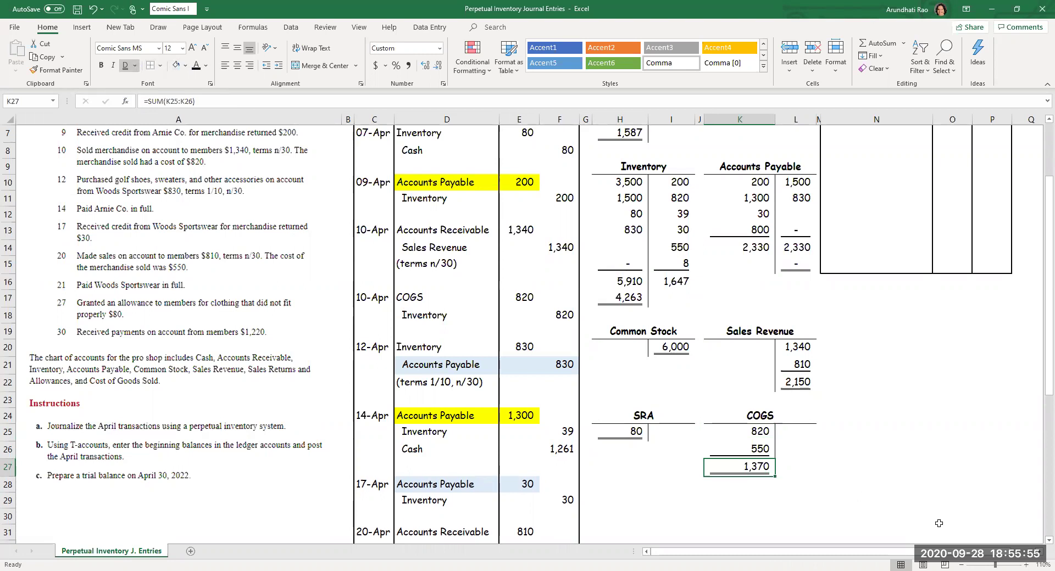
Examine the trial balance's heading rows: company name, statement title, date and the Account Name column header
click(929, 504)
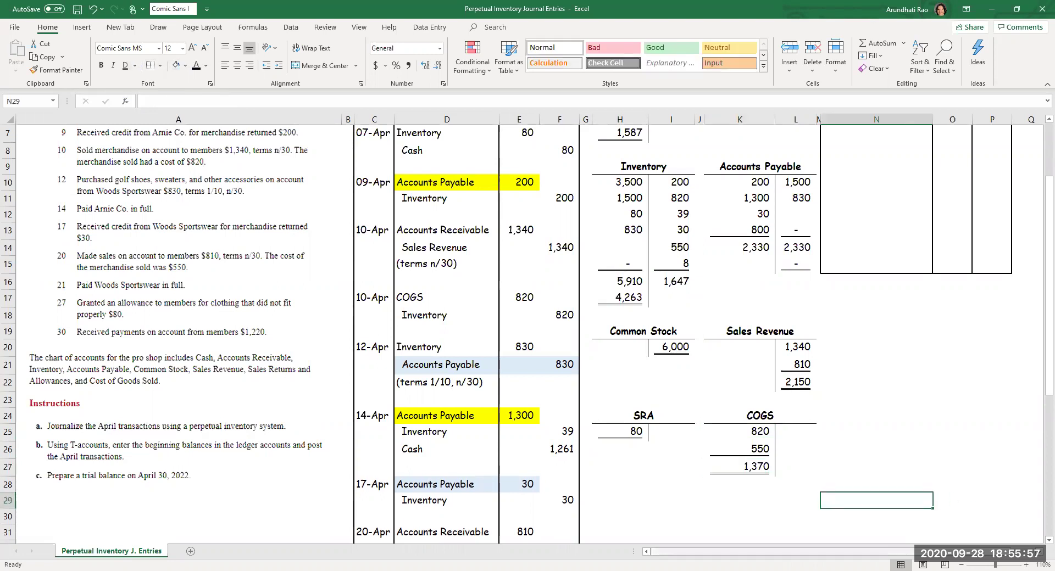
scroll(794, 454, right, 3)
scroll(793, 454, left, 1)
scroll(793, 454, right, 1)
scroll(823, 439, up, 2)
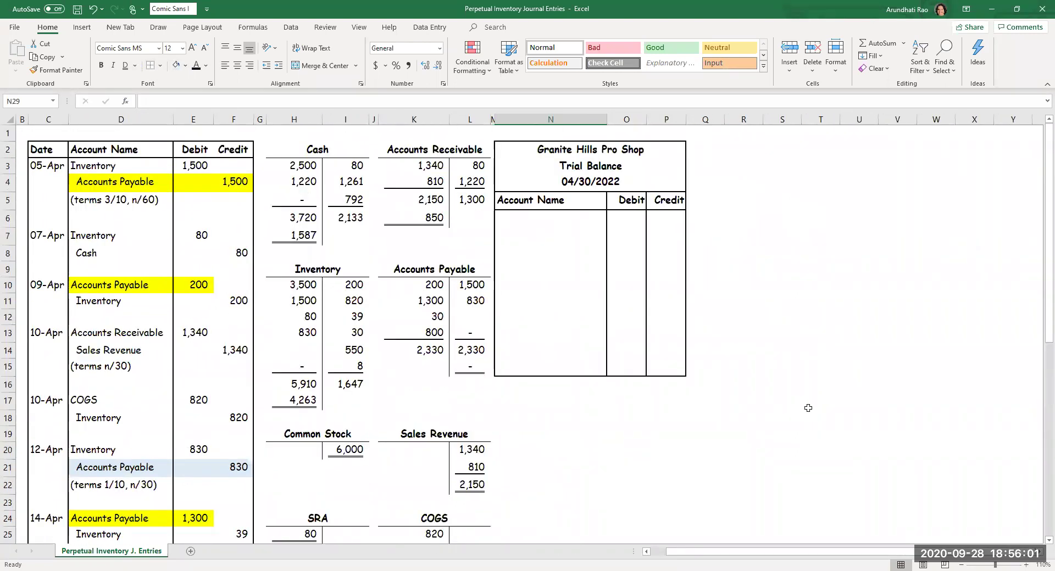
click(615, 152)
click(614, 165)
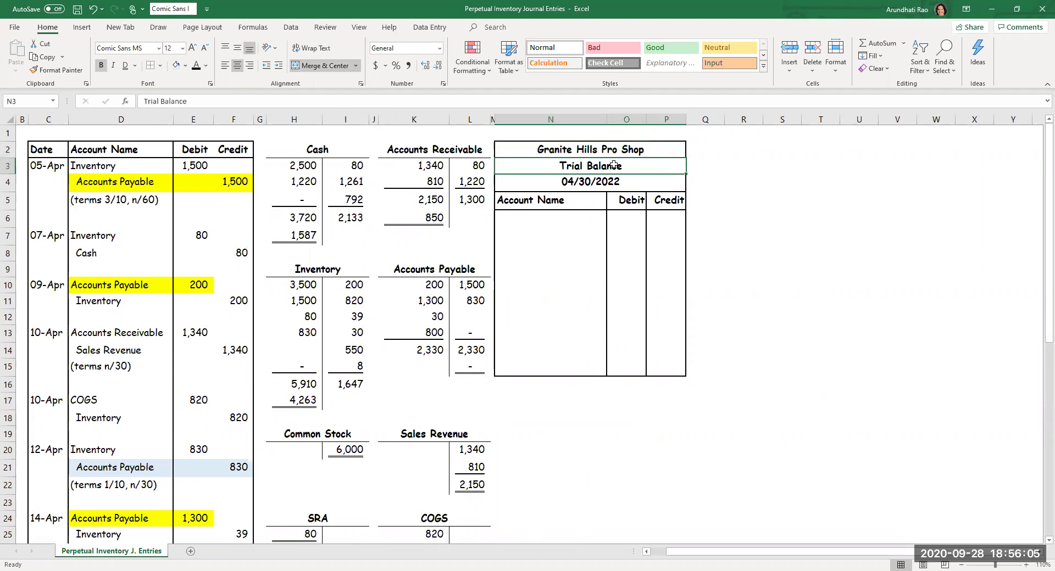
click(611, 179)
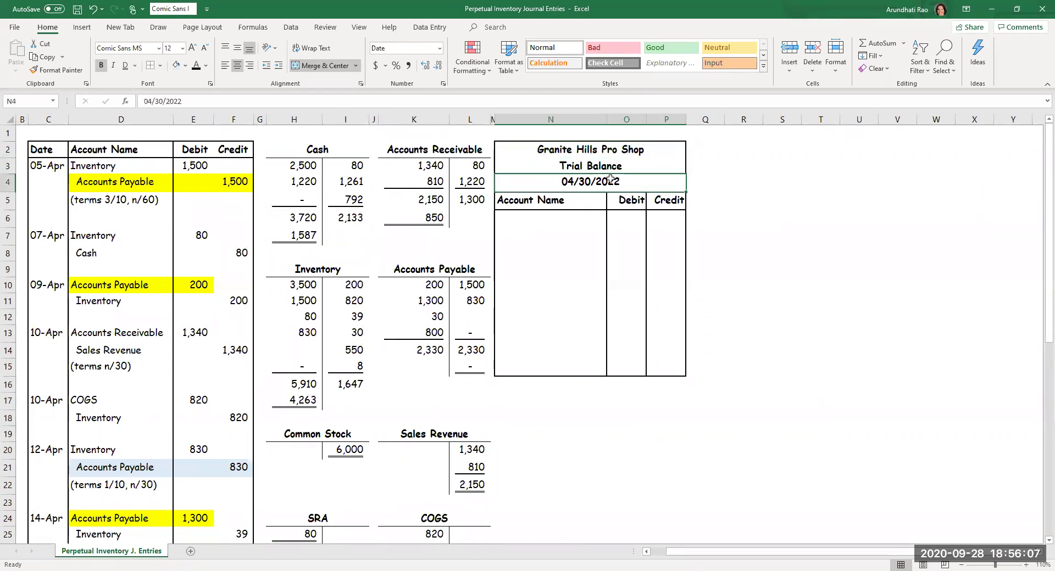
click(565, 207)
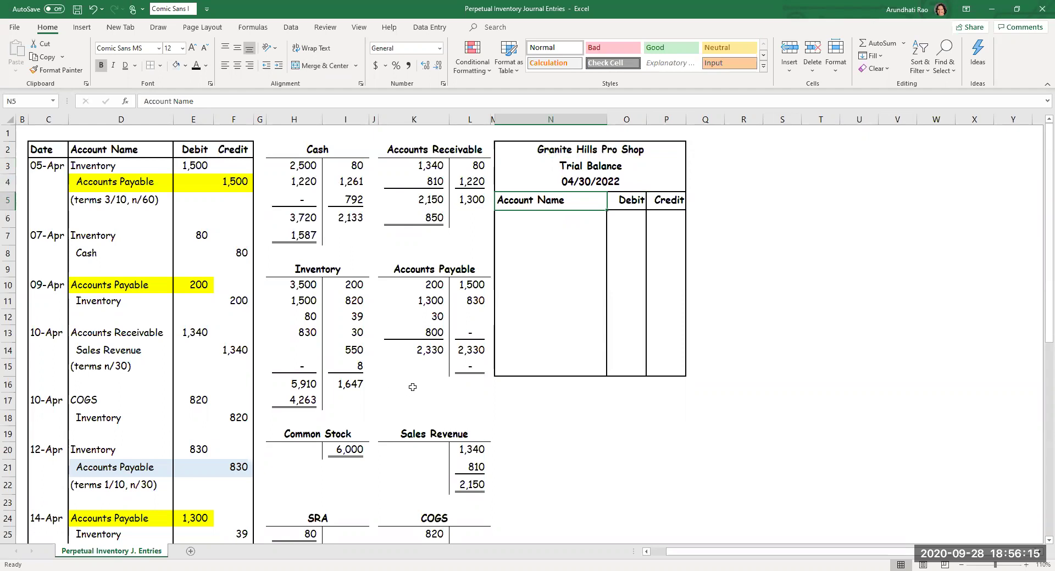
Shade the Accounts Payable T-account in K9:L15 with a light orange fill
click(430, 262)
drag(431, 262, 446, 365)
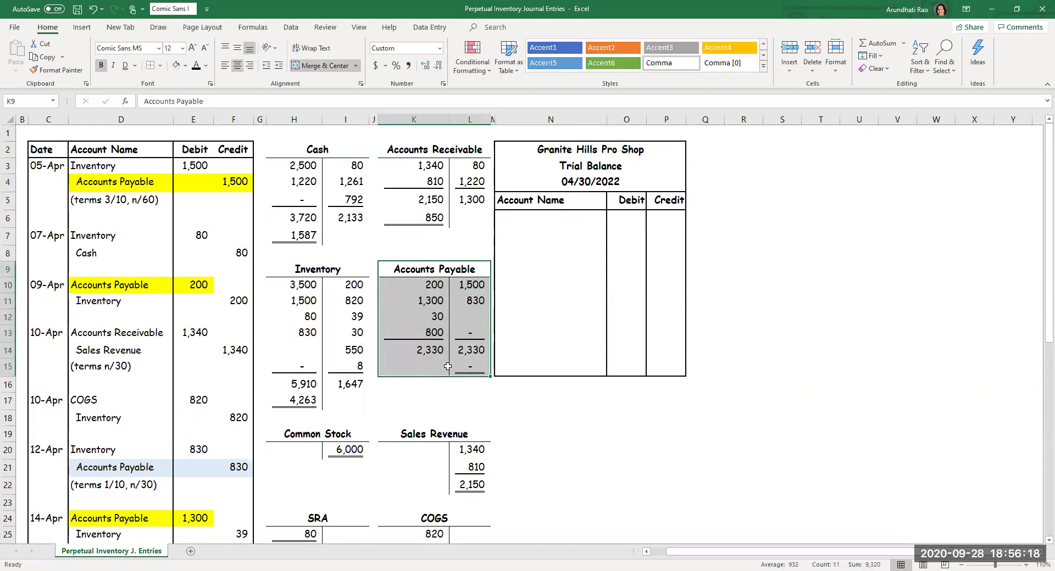
click(181, 66)
click(219, 112)
click(470, 366)
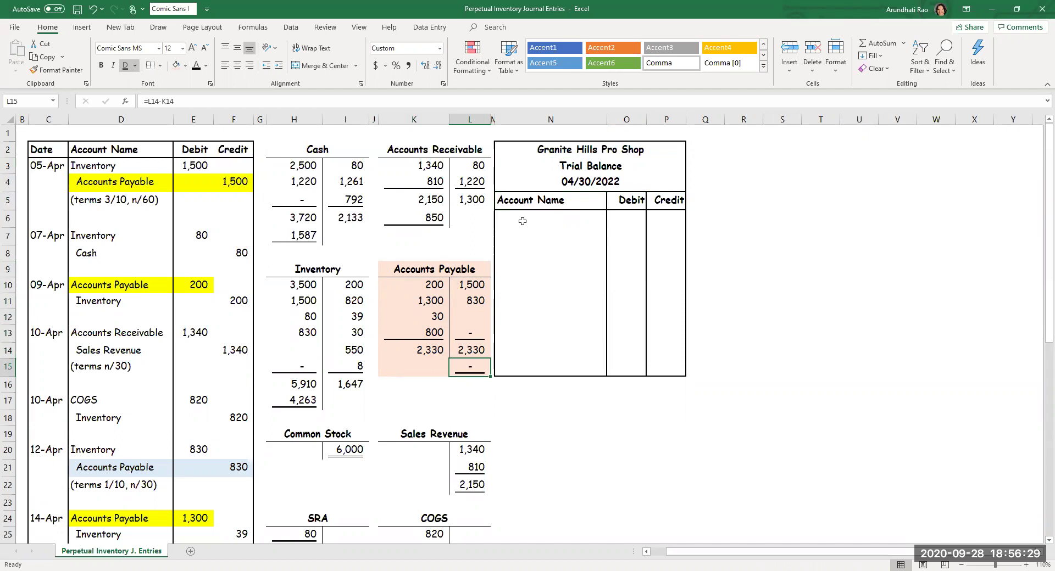
Reveal the trial balance accounts and amounts in N6:P15 in black and single-underline O12:P12
drag(522, 218, 682, 374)
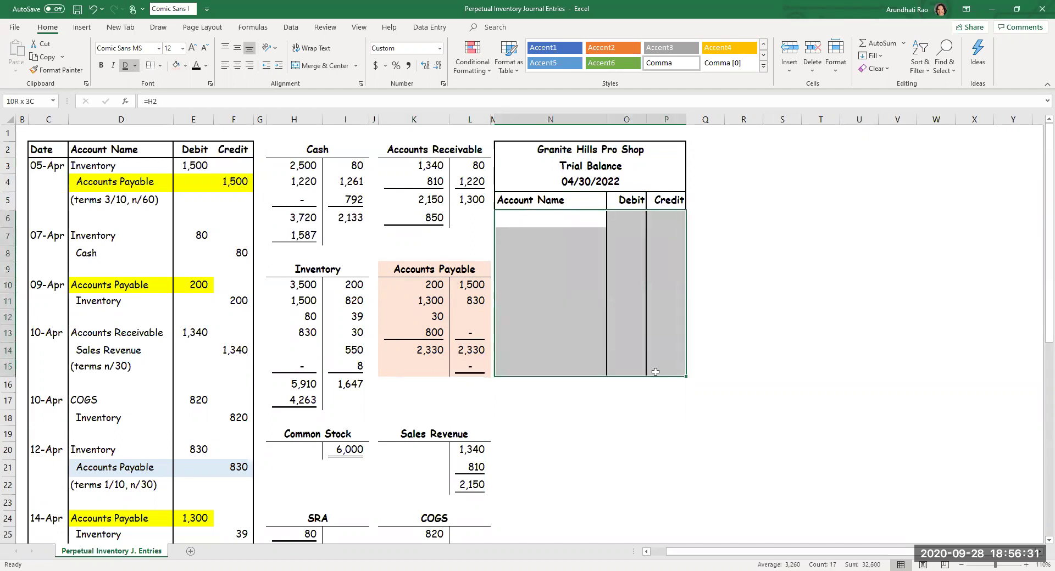
click(193, 65)
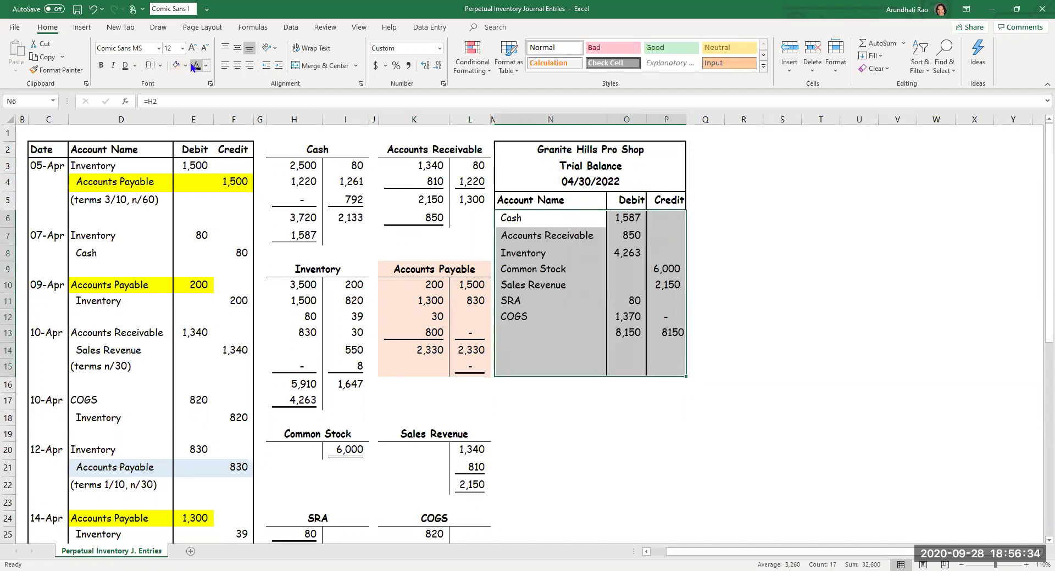
click(641, 315)
drag(655, 312, 662, 316)
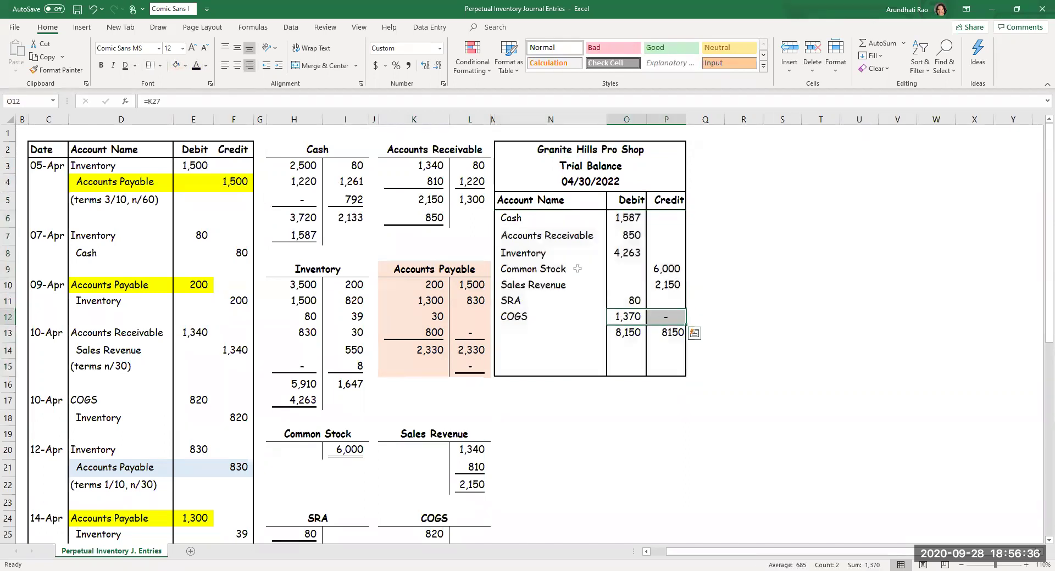
click(133, 66)
Double-underline the trial balance's debit and credit totals in O13:P13
key(Down)
key(shift+Right)
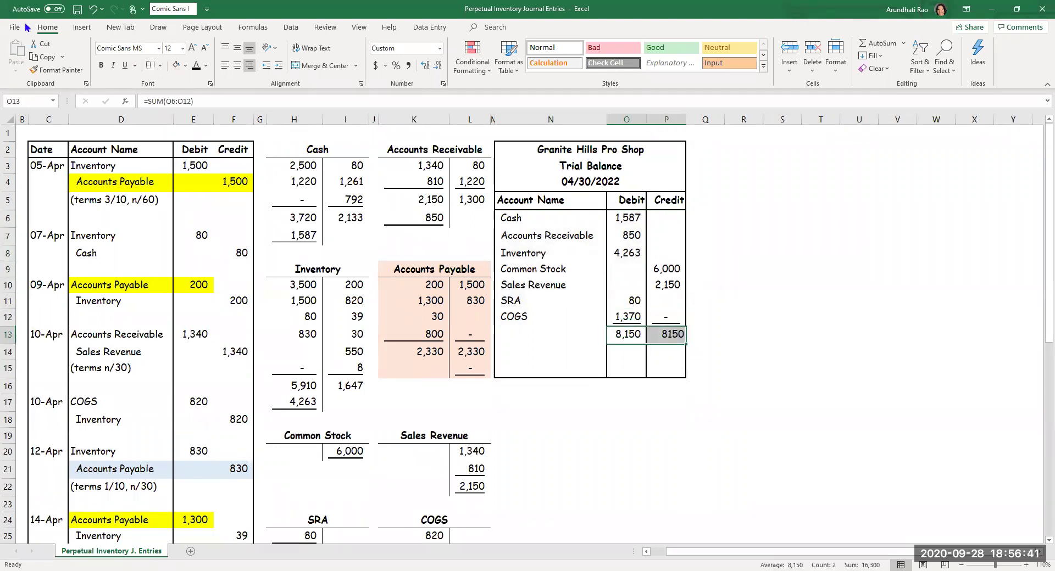
click(136, 68)
click(157, 90)
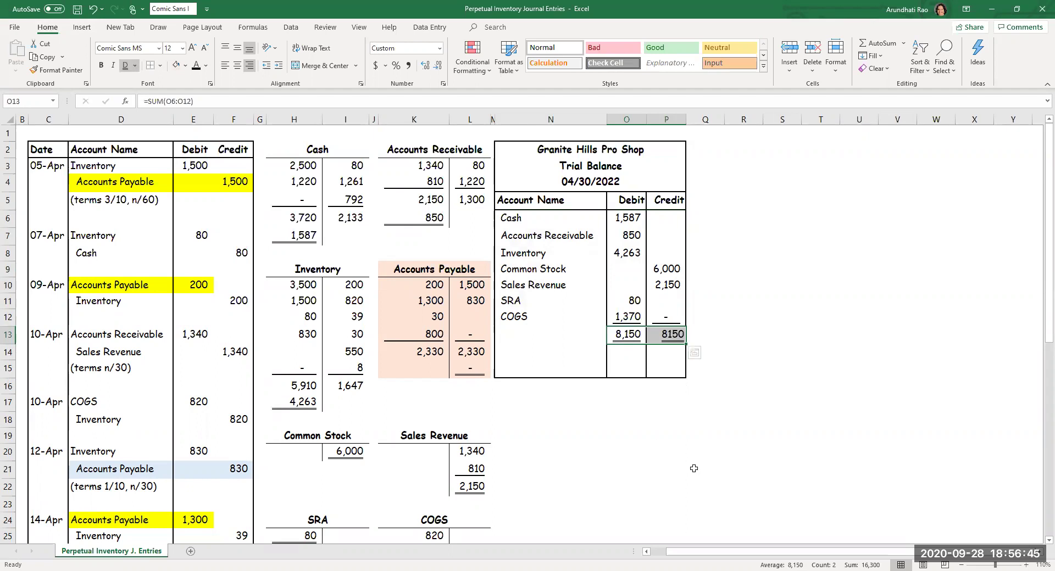
click(694, 468)
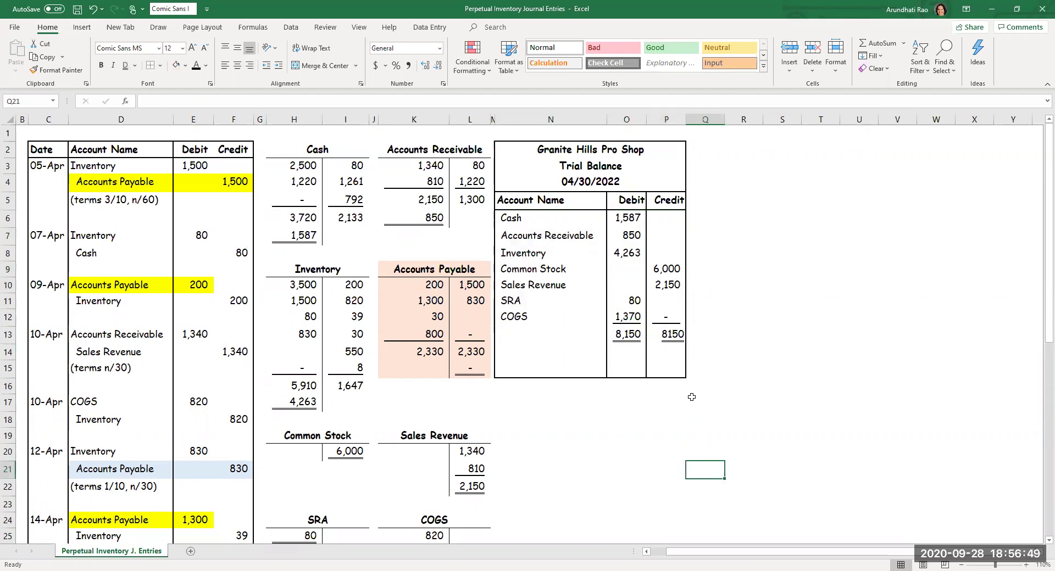
Format the credit total in P13 in comma style with no decimal places
click(668, 338)
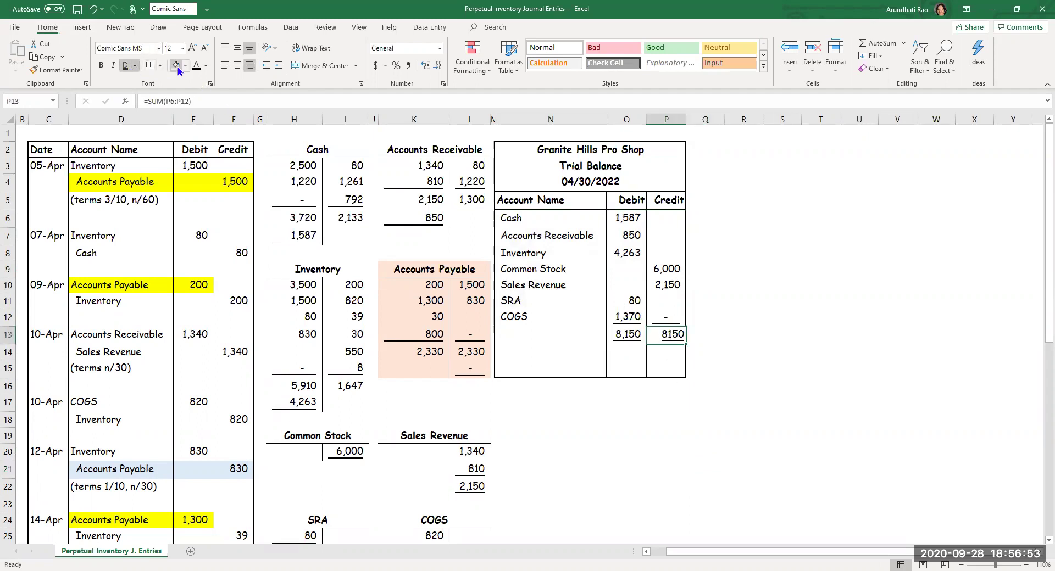
click(409, 65)
click(438, 66)
click(438, 66)
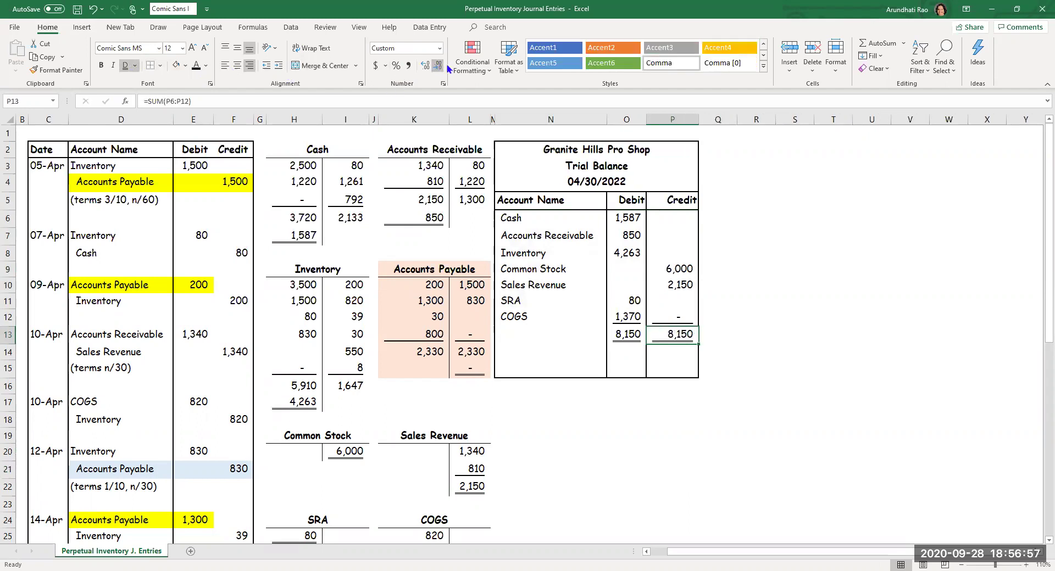
click(755, 321)
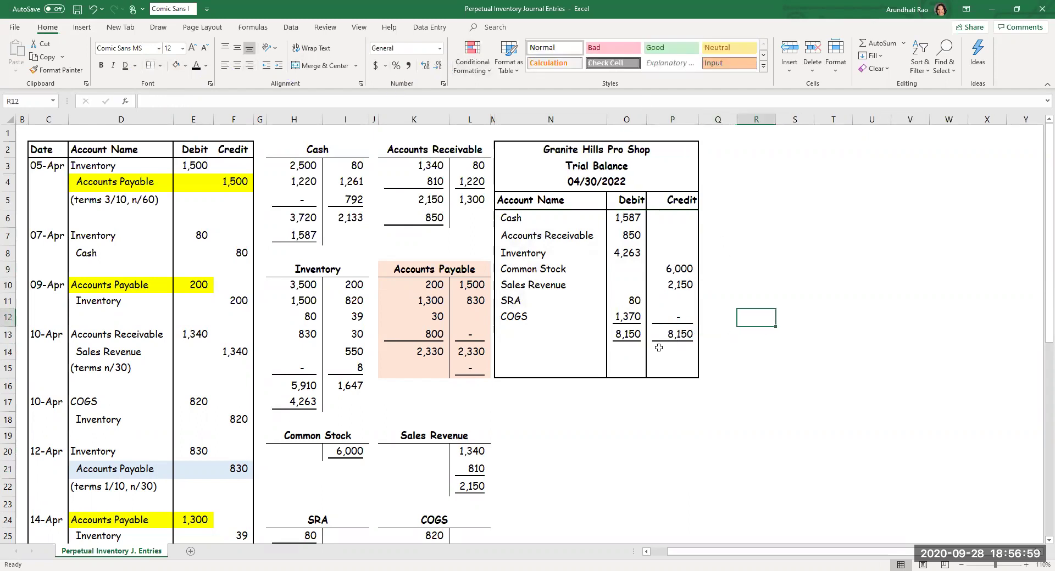
drag(644, 466, 677, 470)
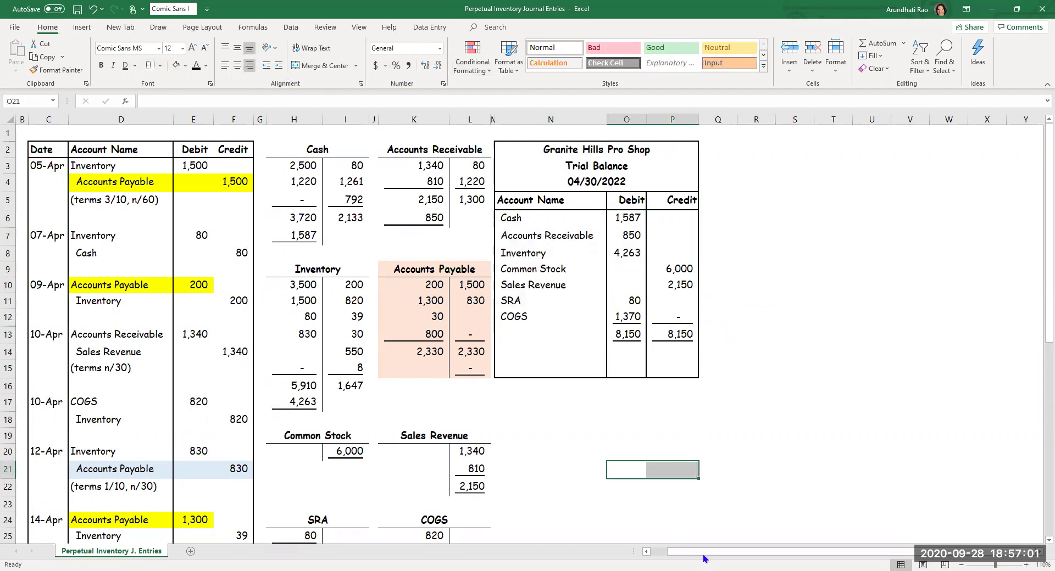
click(666, 553)
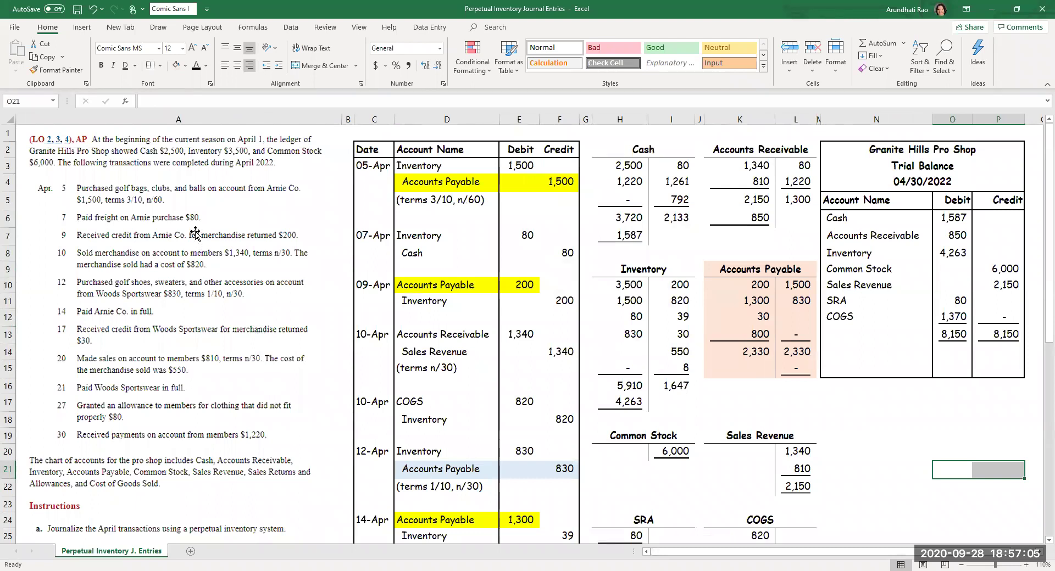